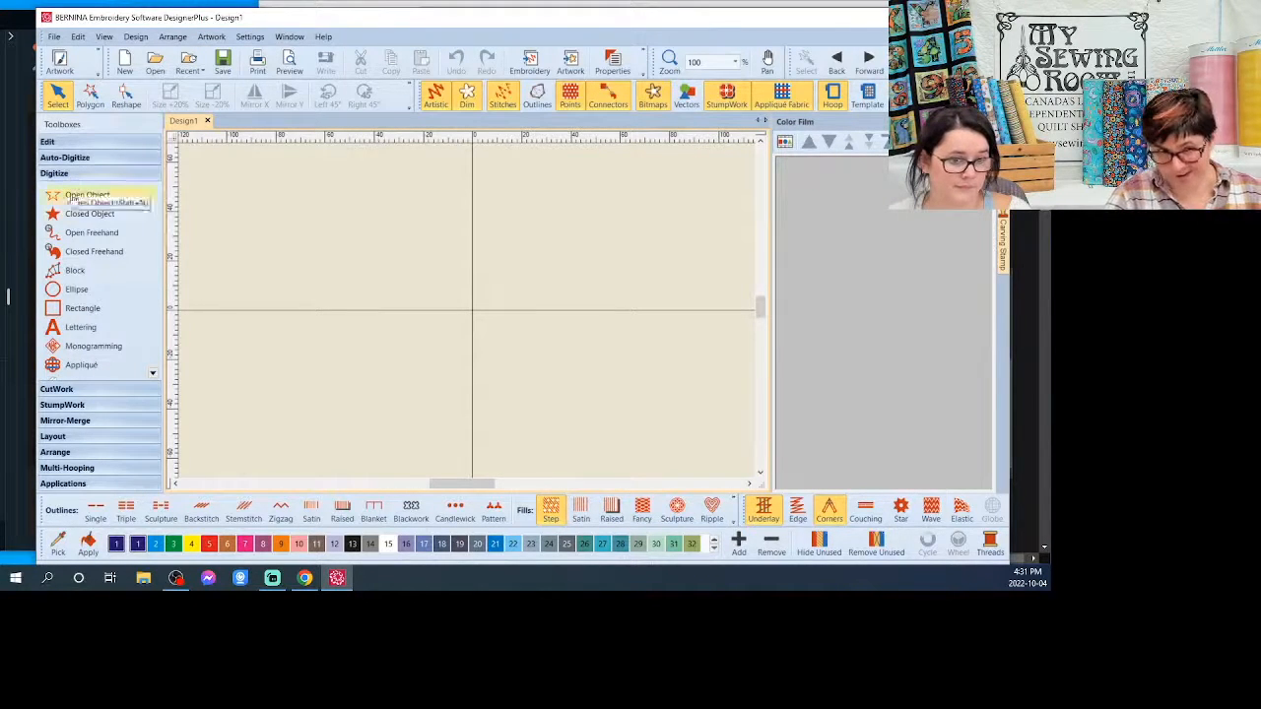
Step: Add a satin lettering line reading 'Made by' plus the maker's name and generate its stitches
click(86, 333)
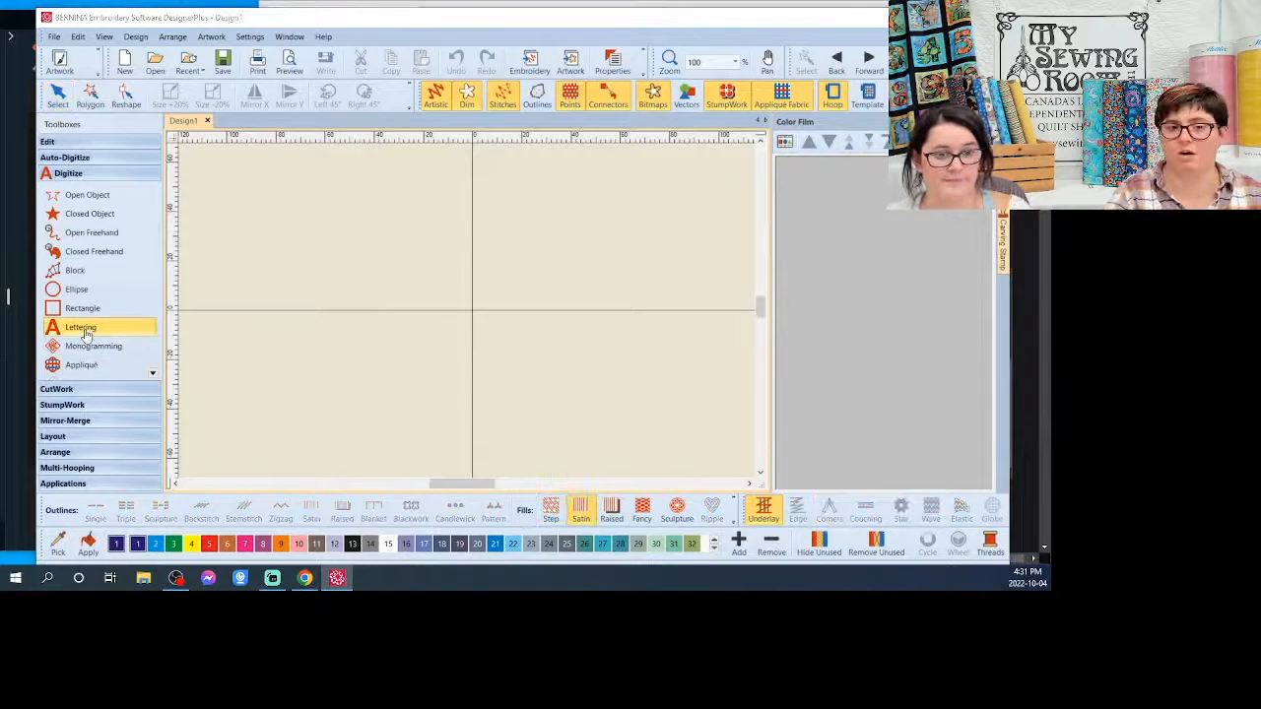
click(440, 252)
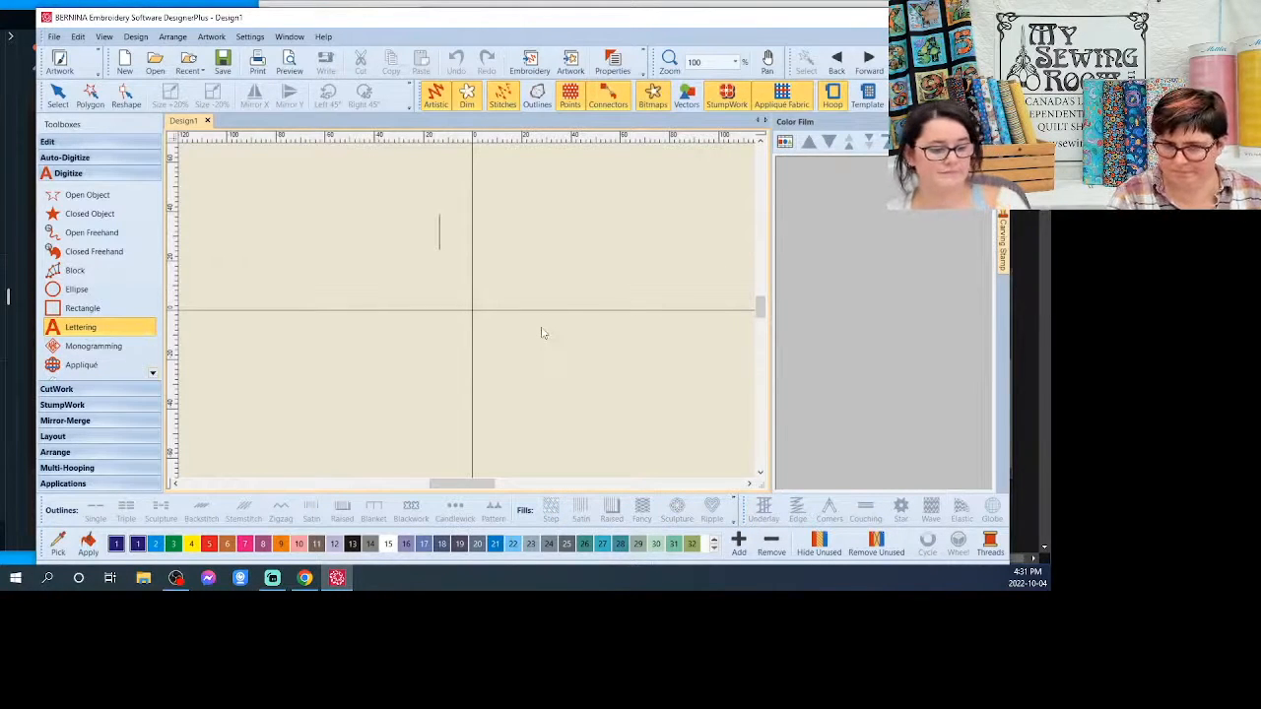
text(Made )
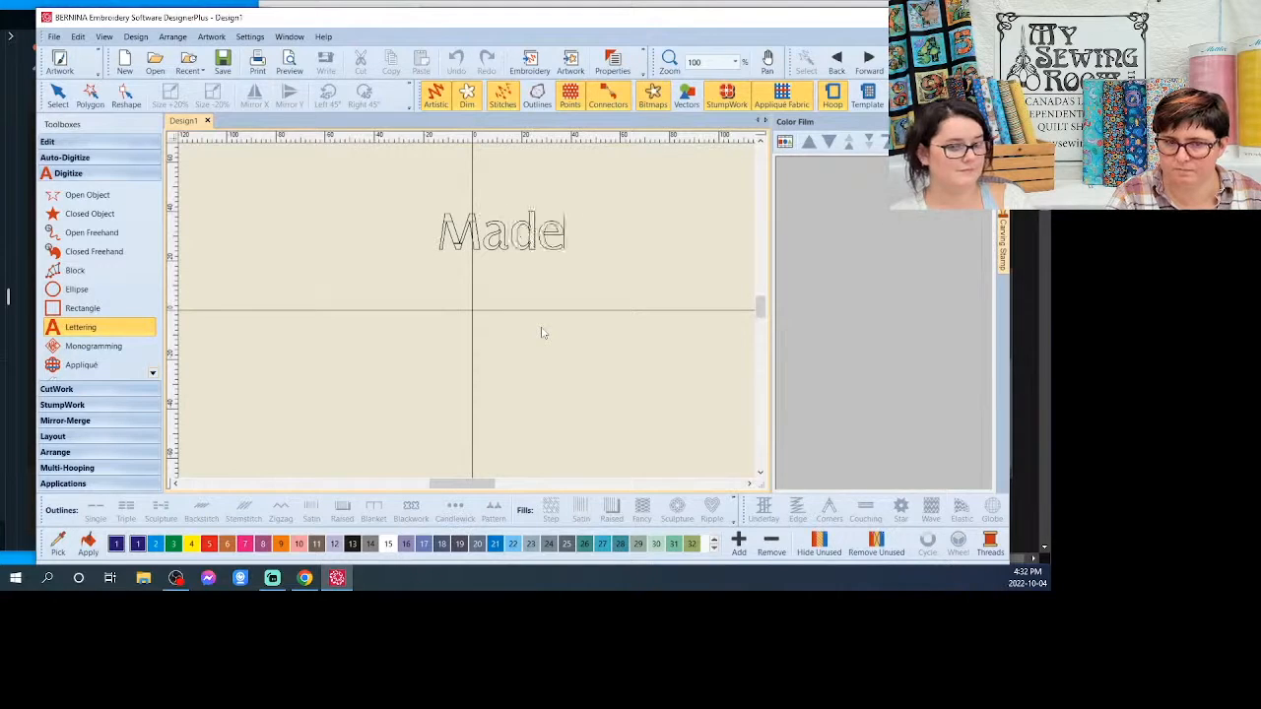
text(by )
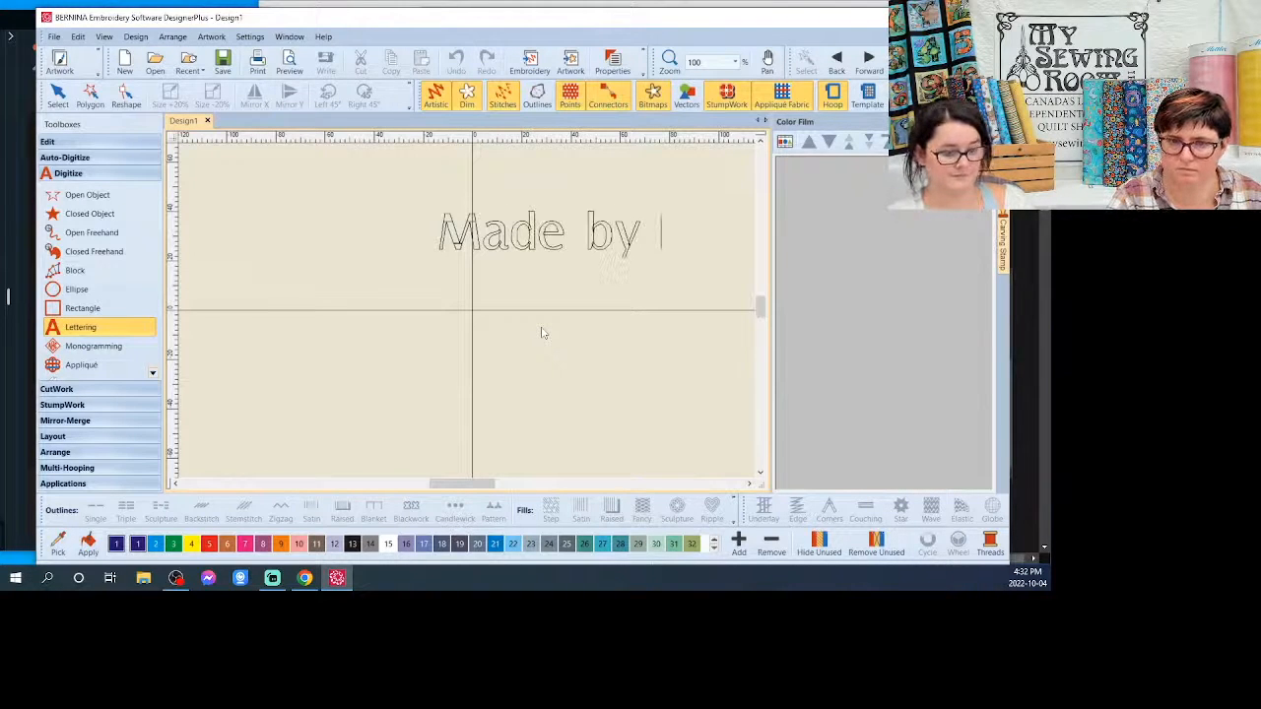
text(Chel)
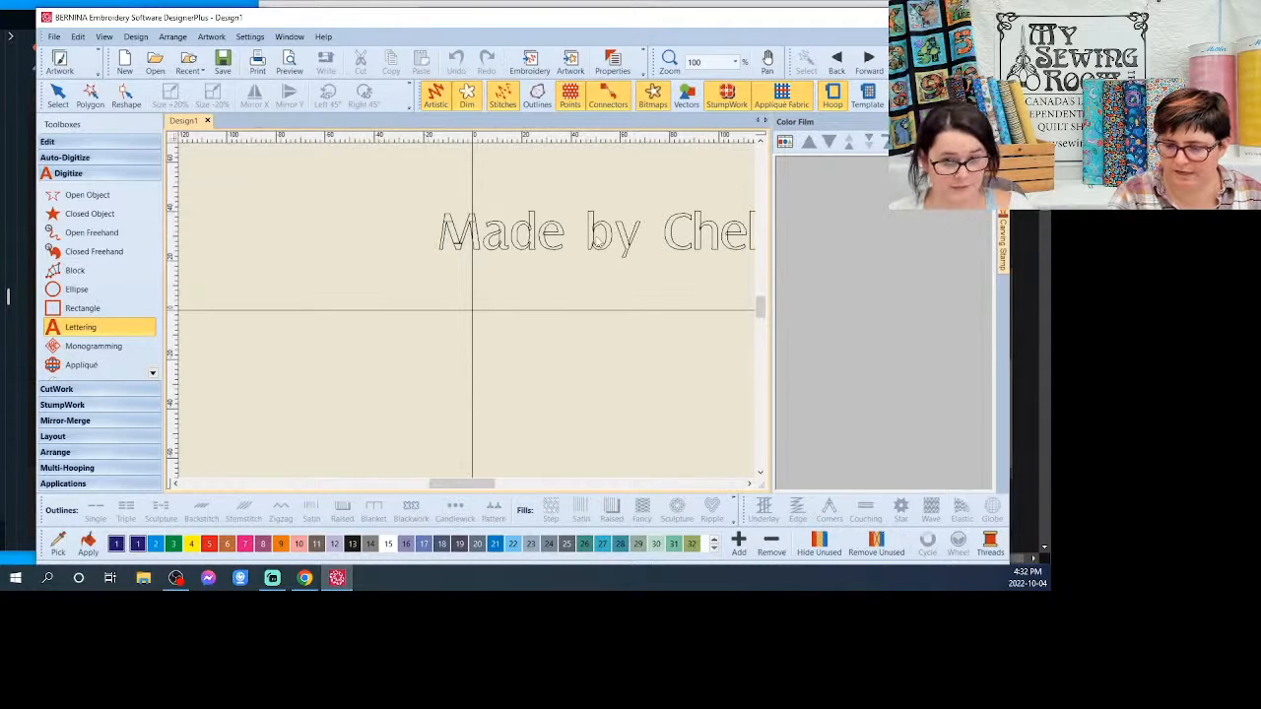
drag(592, 241, 554, 258)
key(Return)
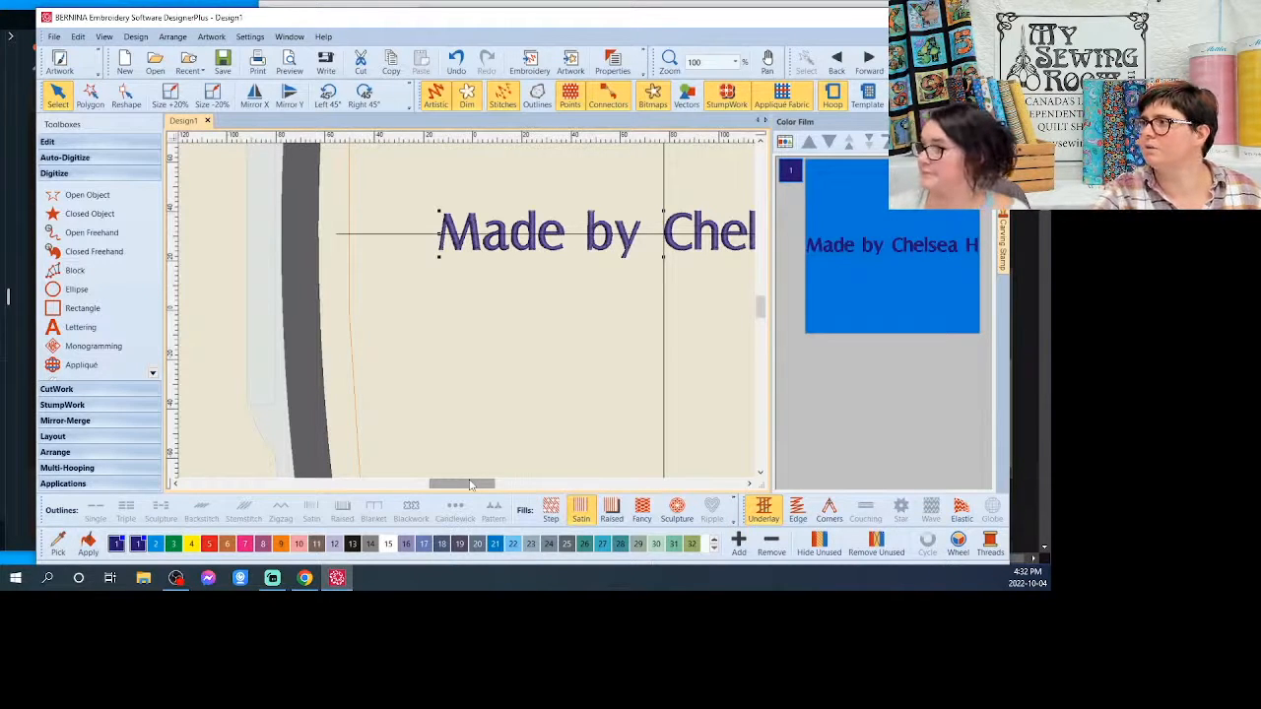
Step: Select the BERNINA Medium Hoop 130 x 100 in Machine & Hoop options and move the lettering higher in it
scroll(469, 317, down, 2)
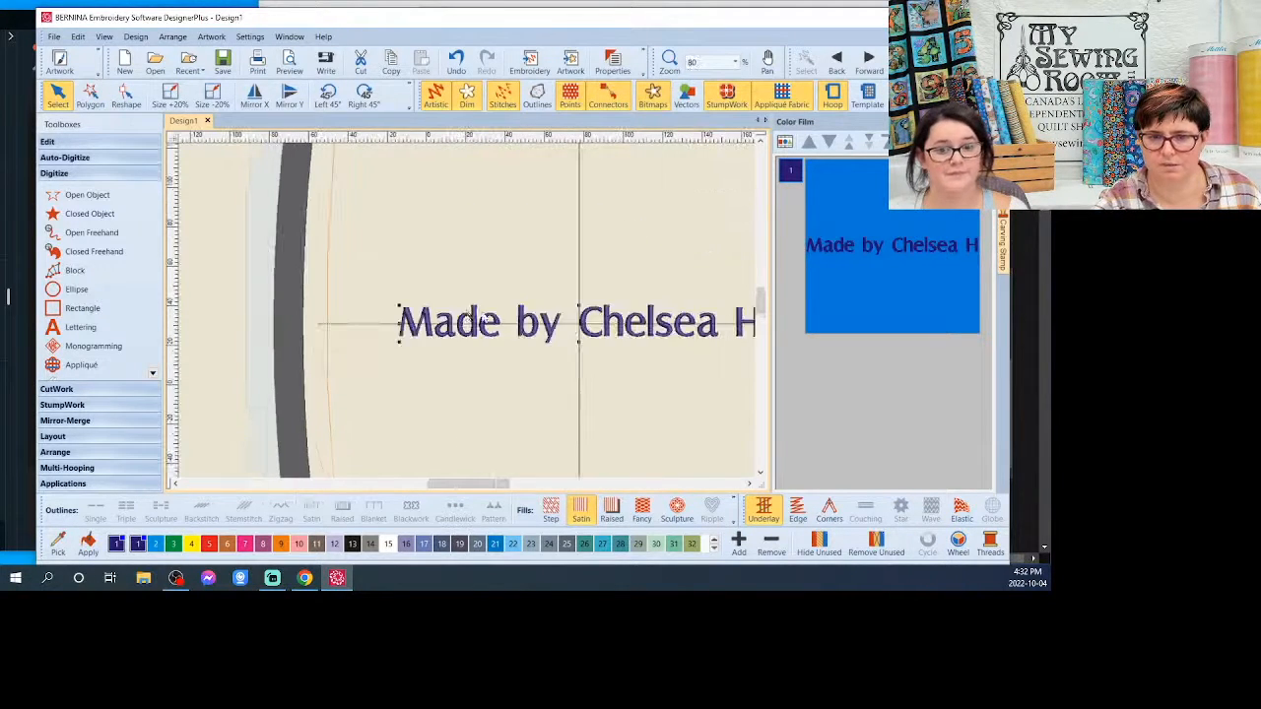
scroll(469, 317, up, 1)
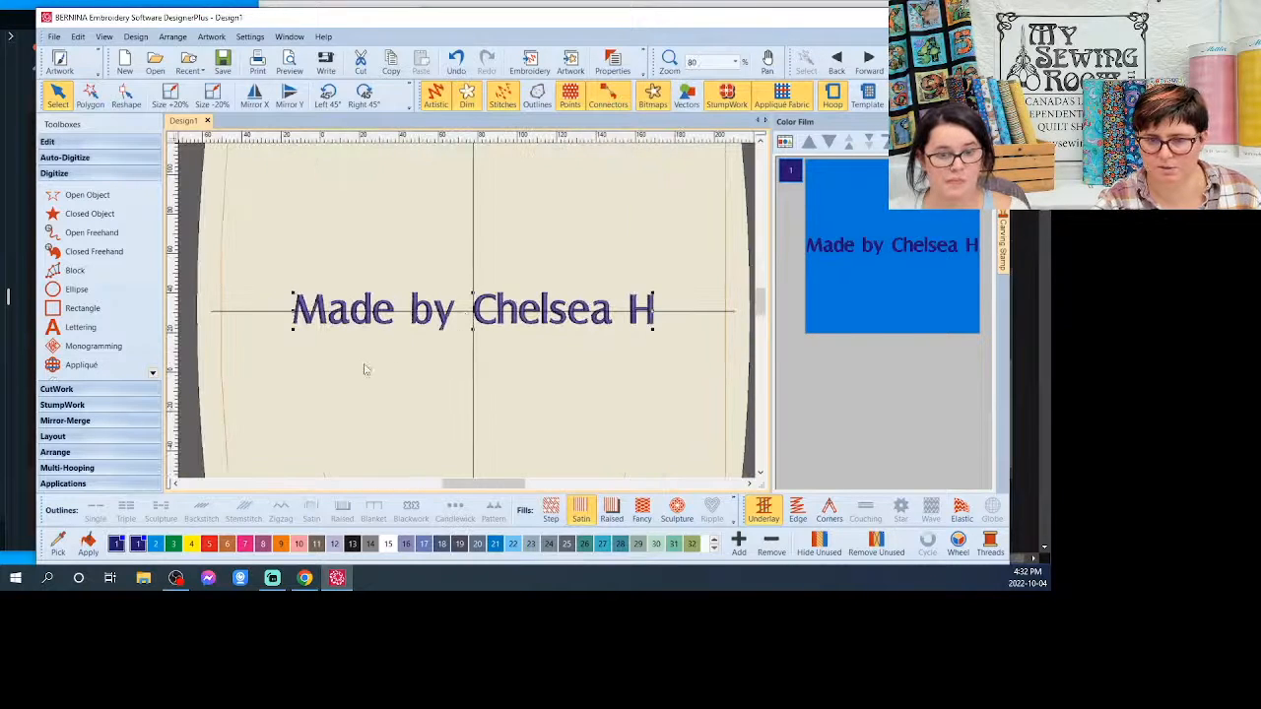
scroll(469, 316, down, 2)
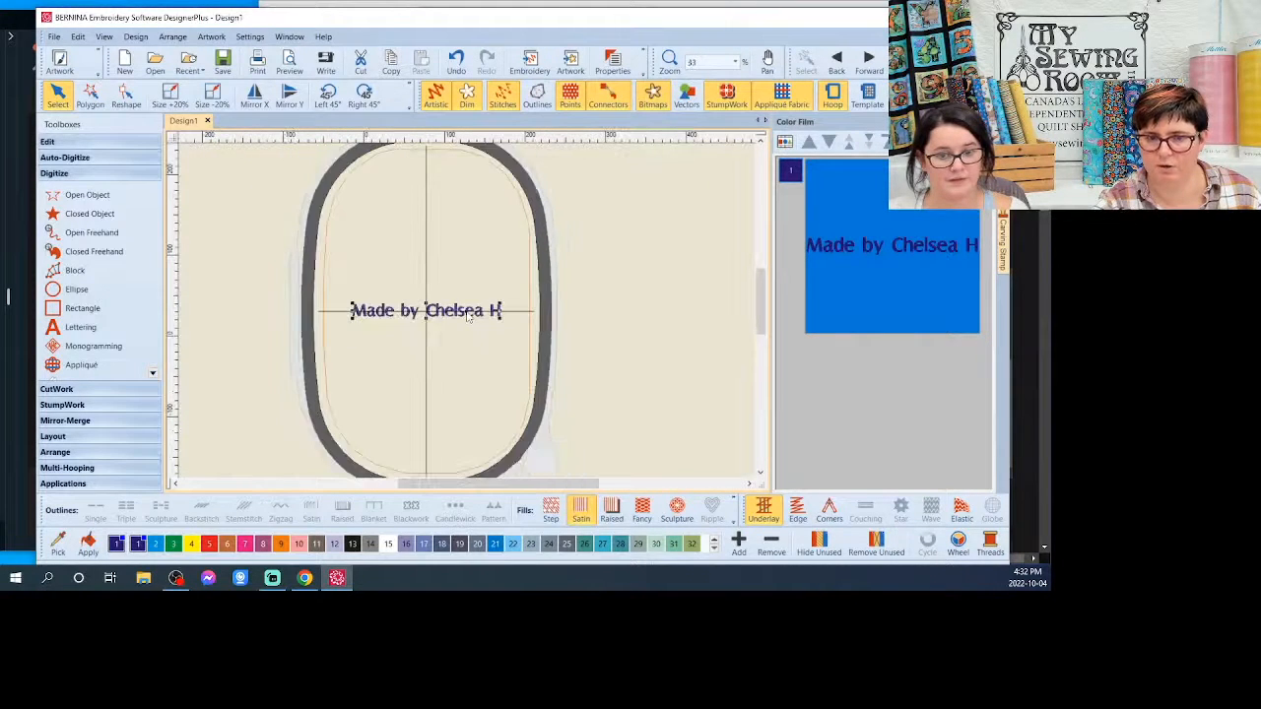
scroll(469, 315, down, 1)
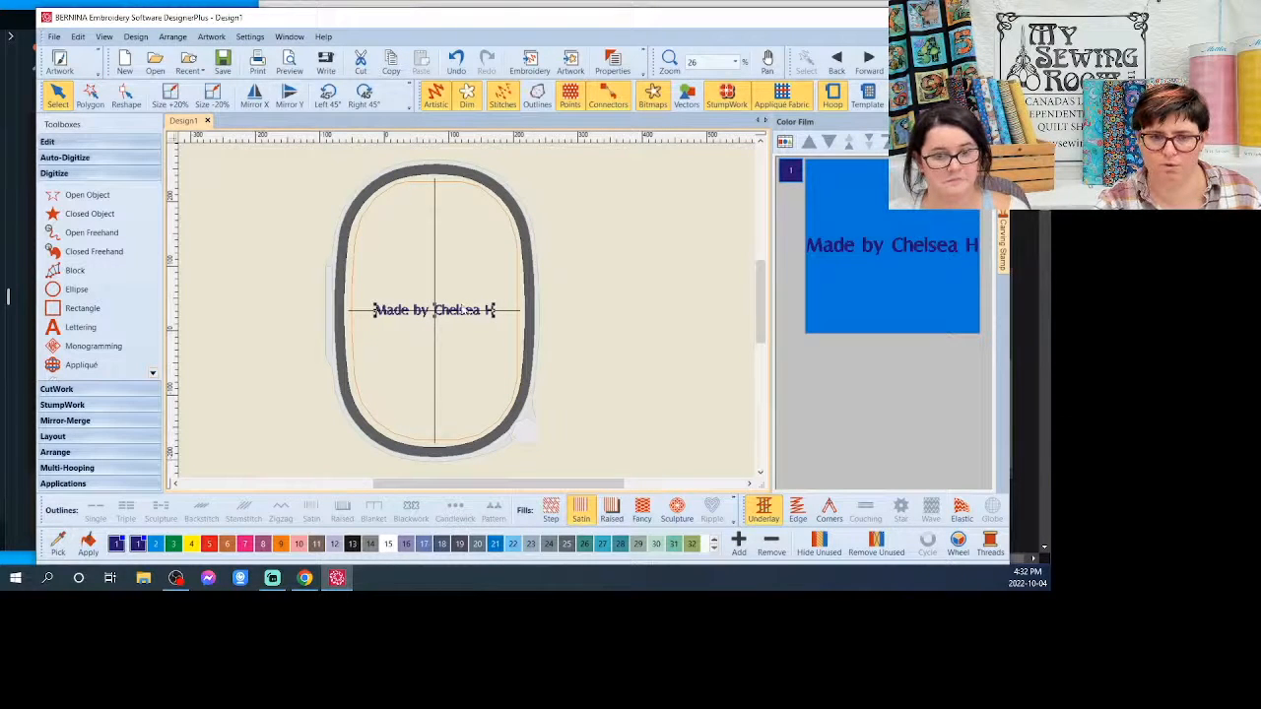
click(252, 37)
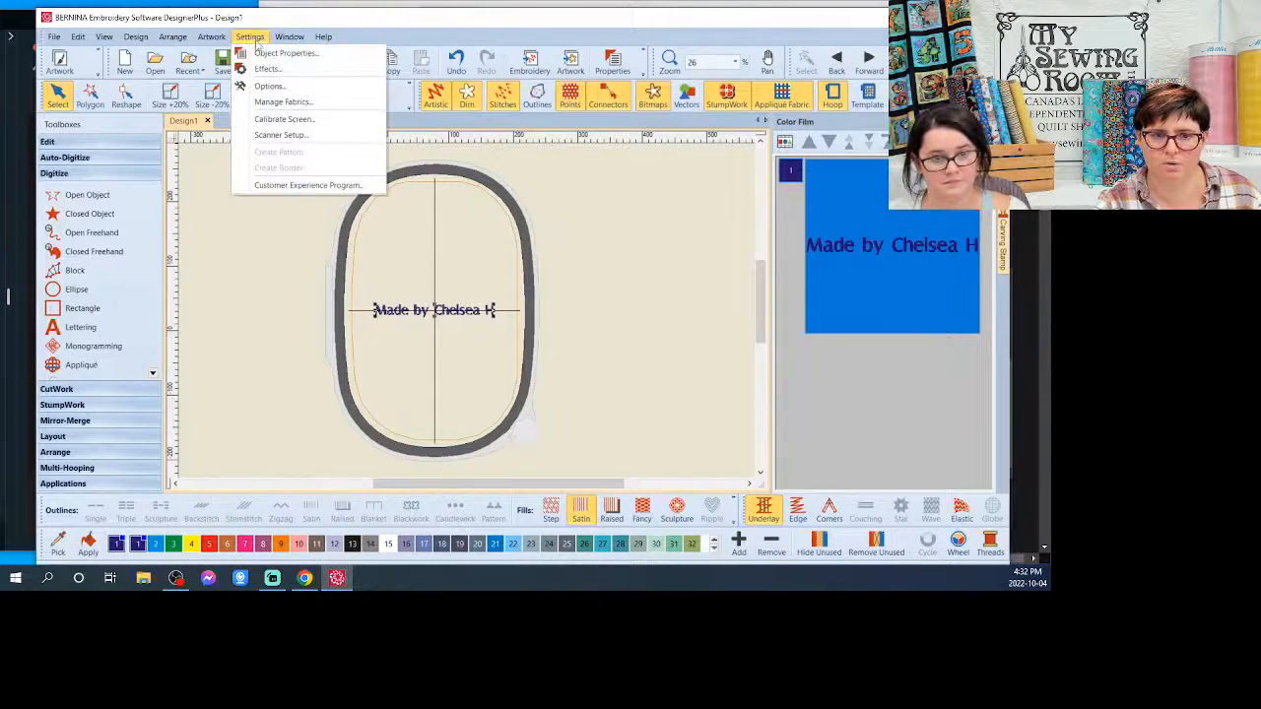
click(275, 87)
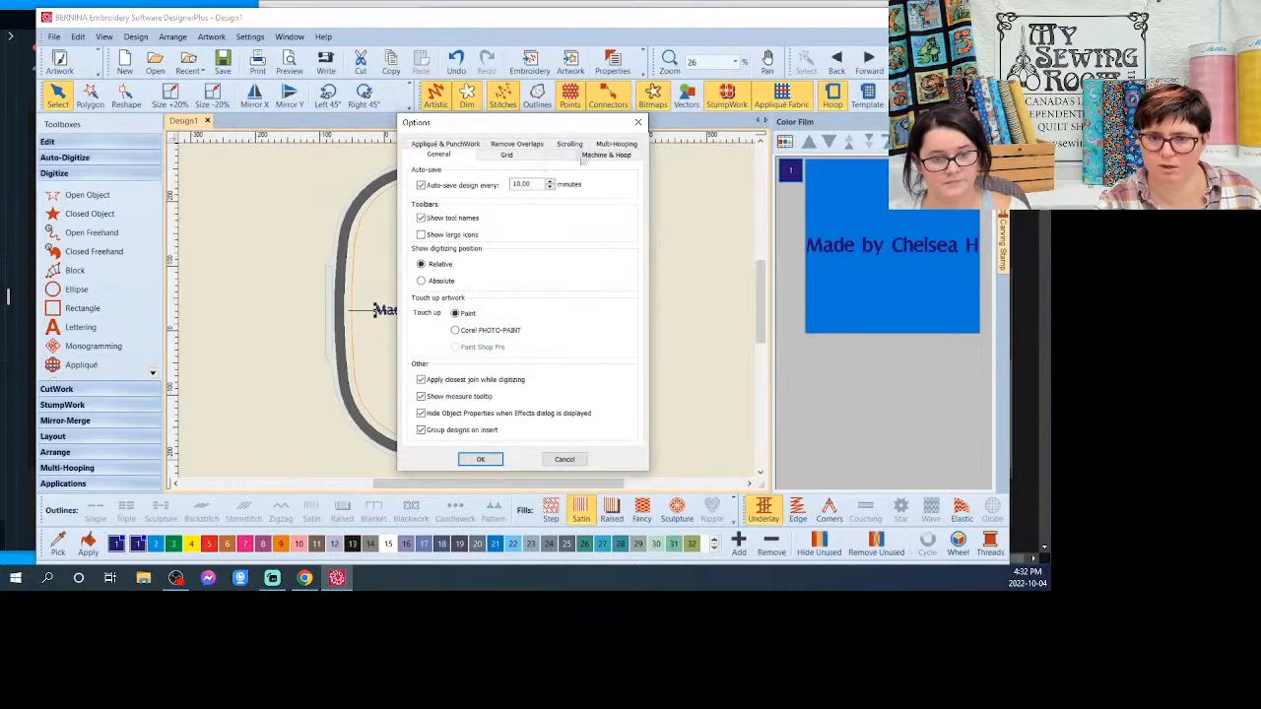
click(591, 156)
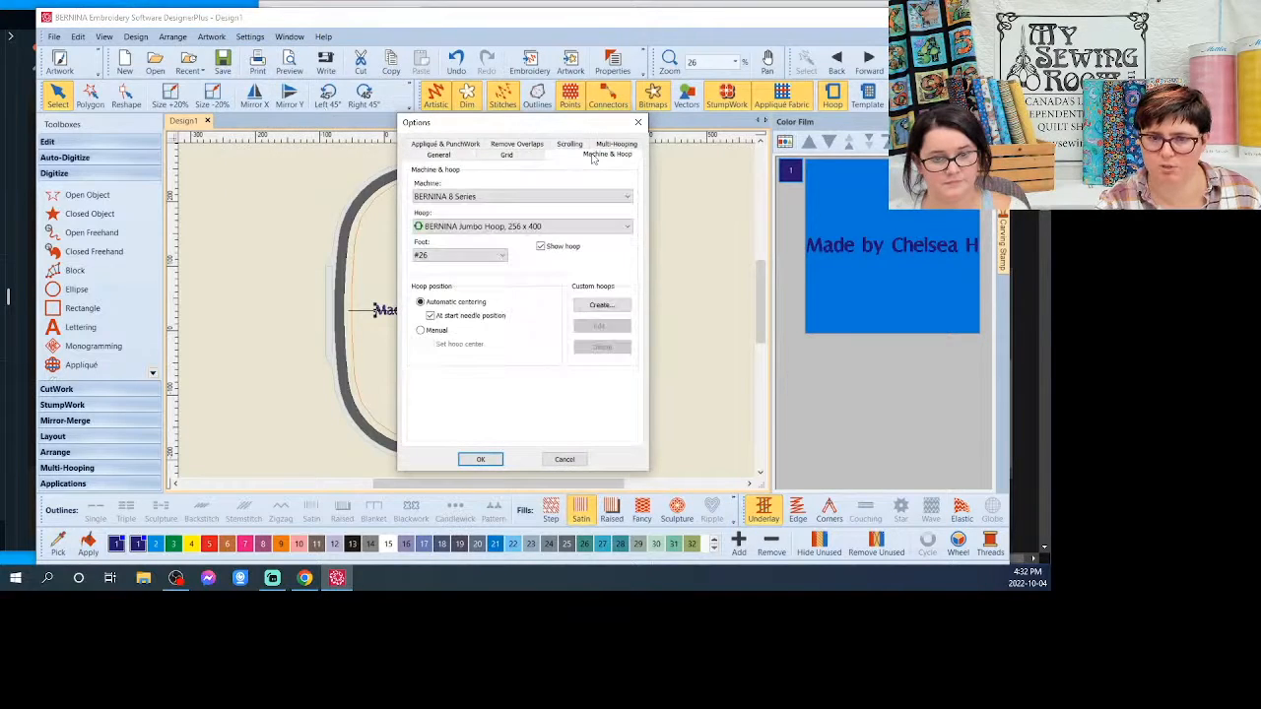
click(623, 228)
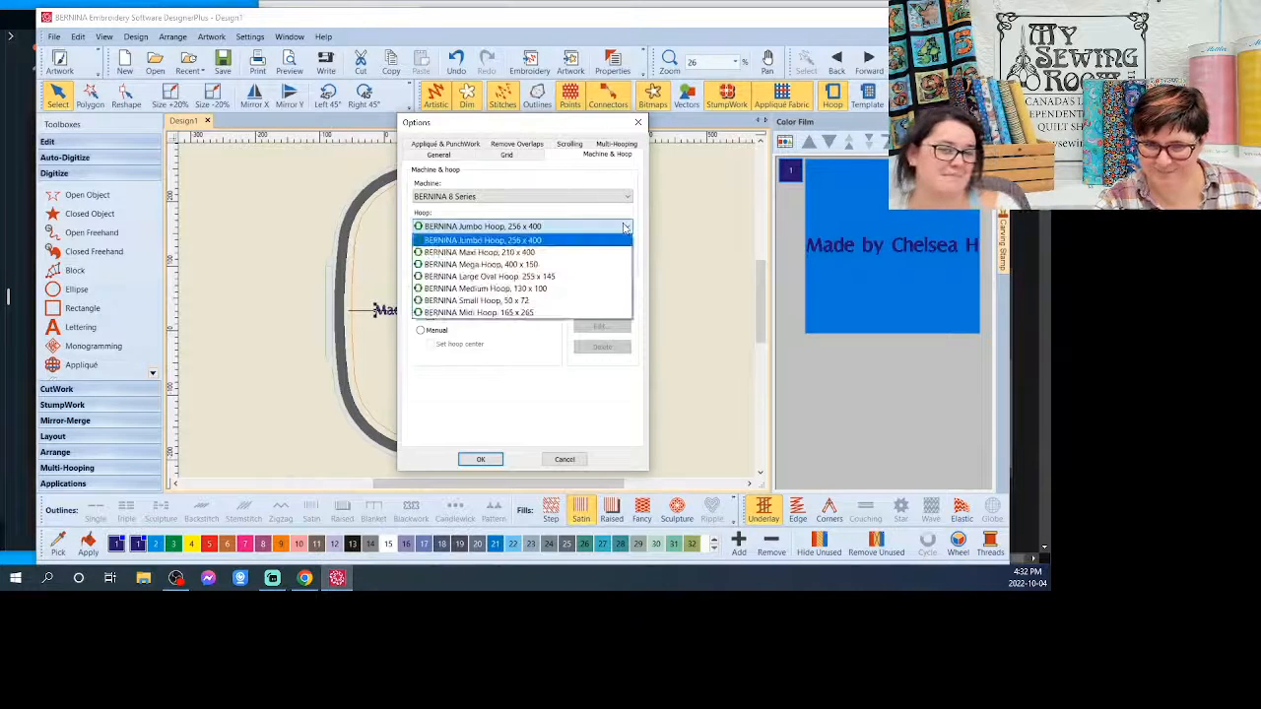
click(580, 288)
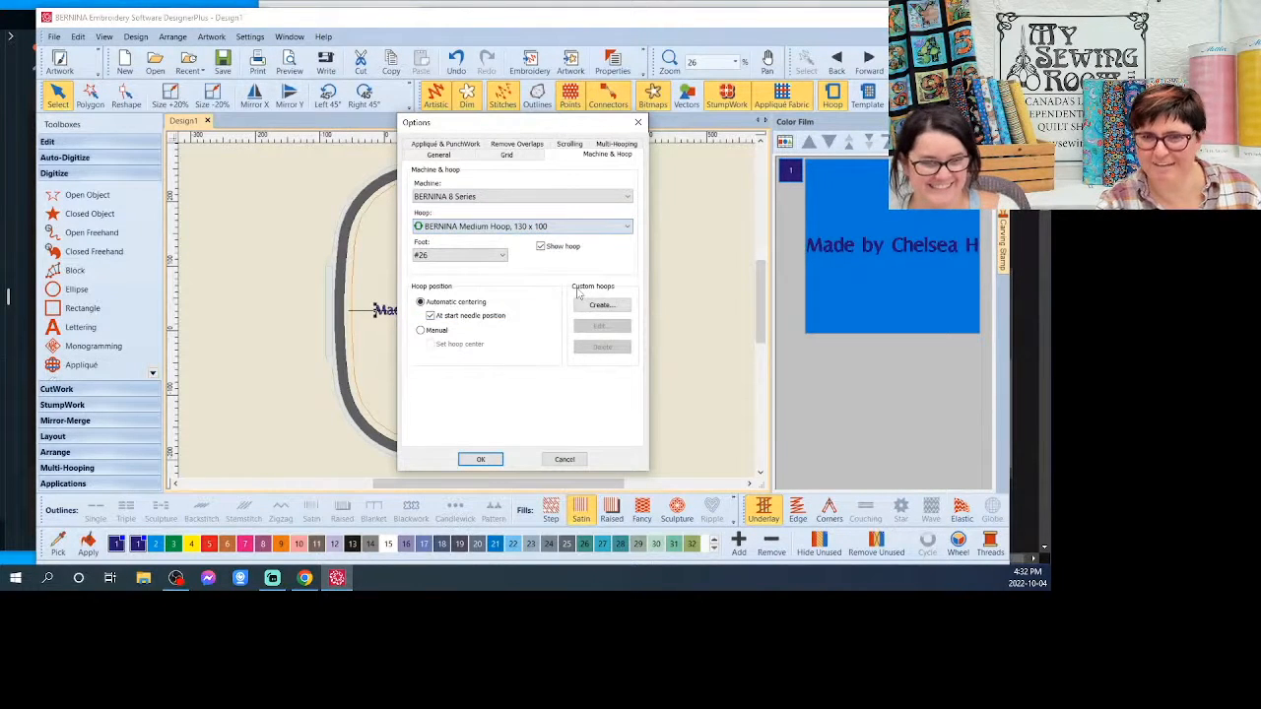
click(481, 460)
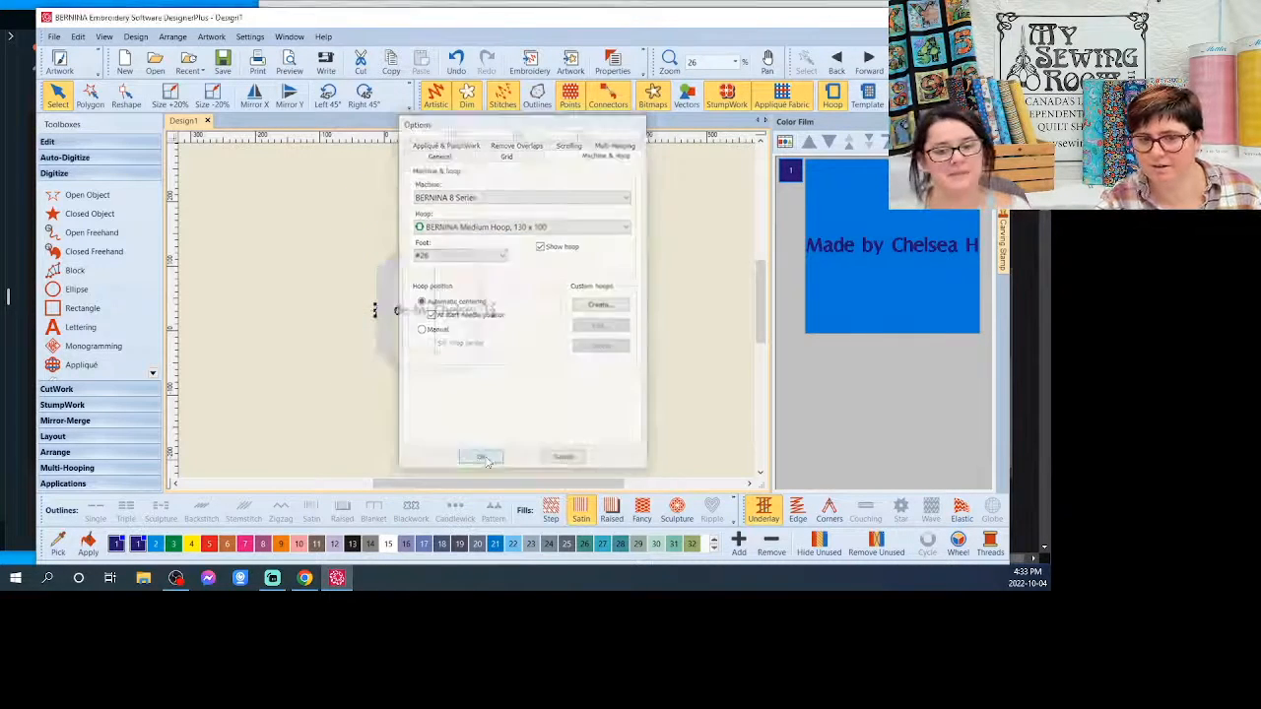
scroll(468, 315, up, 5)
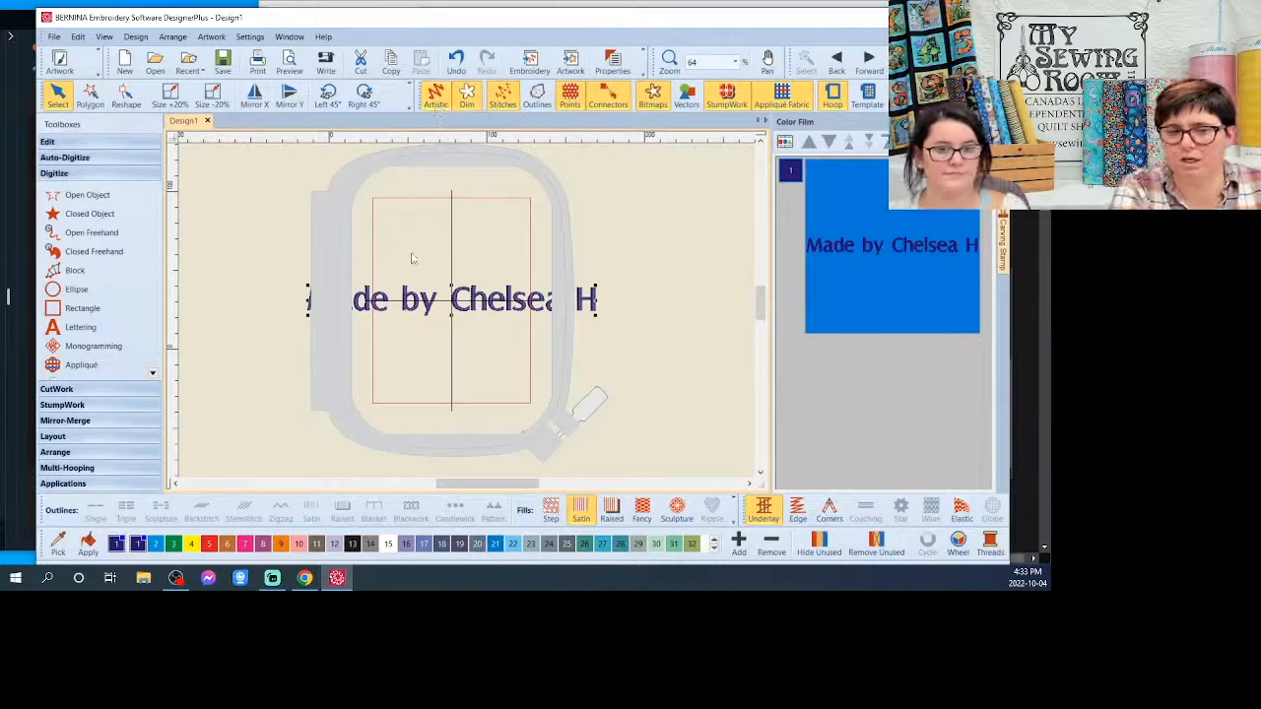
mouse_move(477, 303)
mouse_down()
mouse_move(520, 302)
mouse_move(480, 260)
mouse_move(458, 314)
mouse_move(451, 239)
mouse_move(489, 285)
mouse_up()
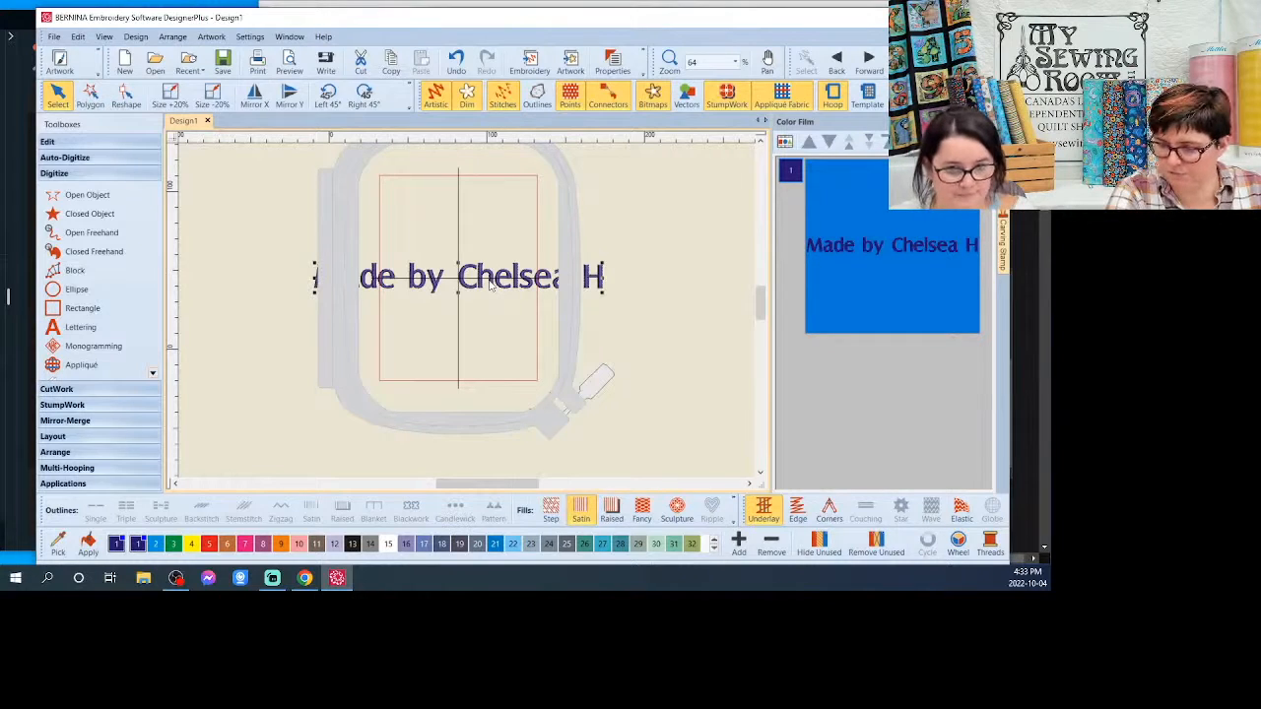
Step: Open the lettering's Object Properties and limit the font Group to Script
right_click(490, 284)
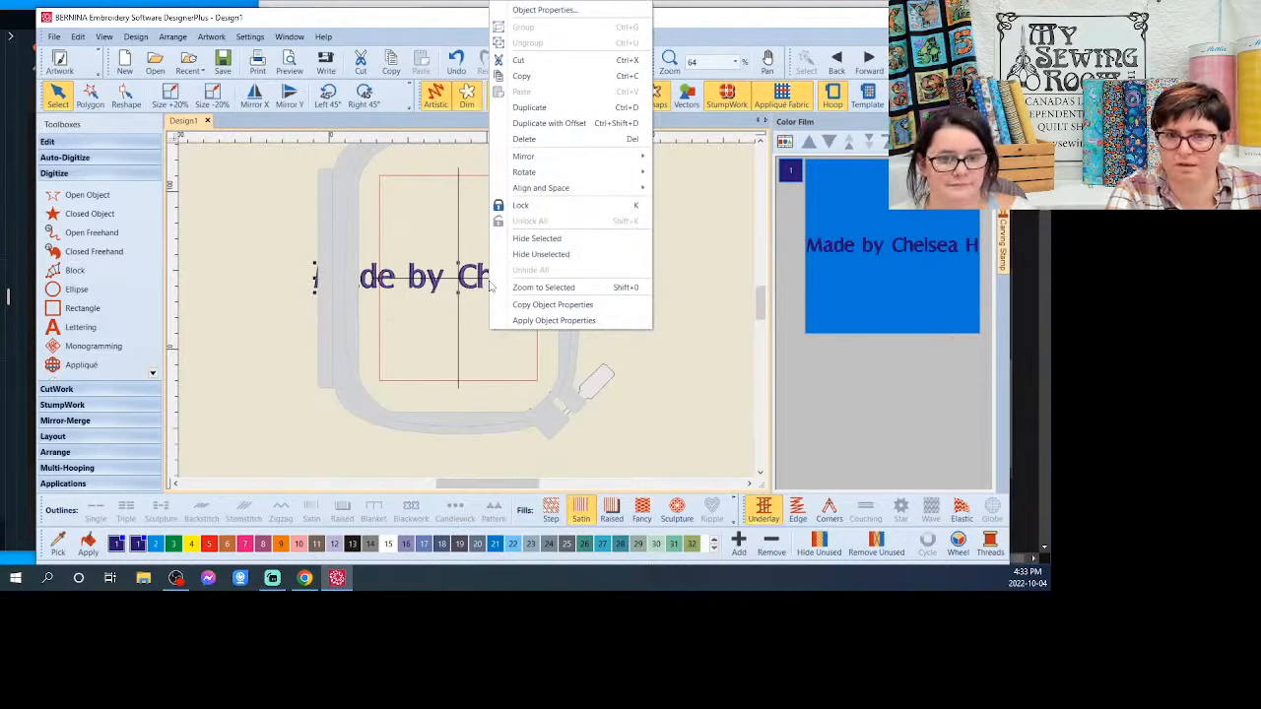
click(545, 11)
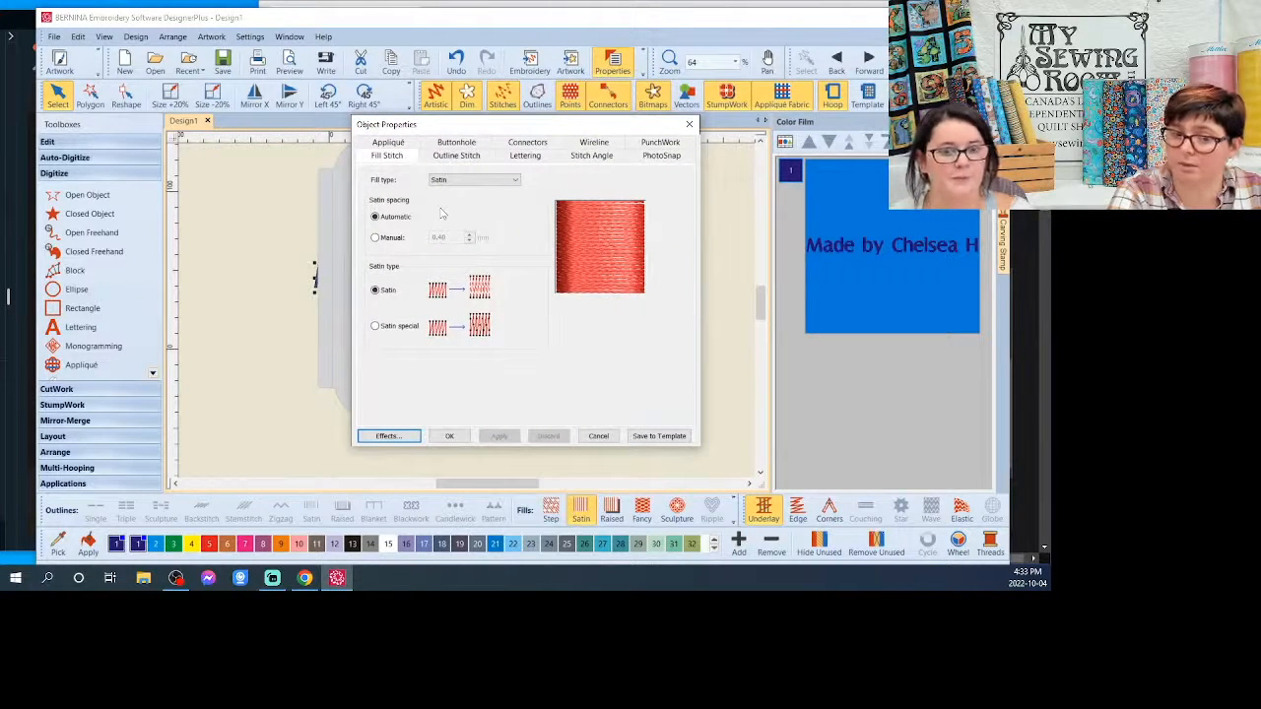
click(512, 157)
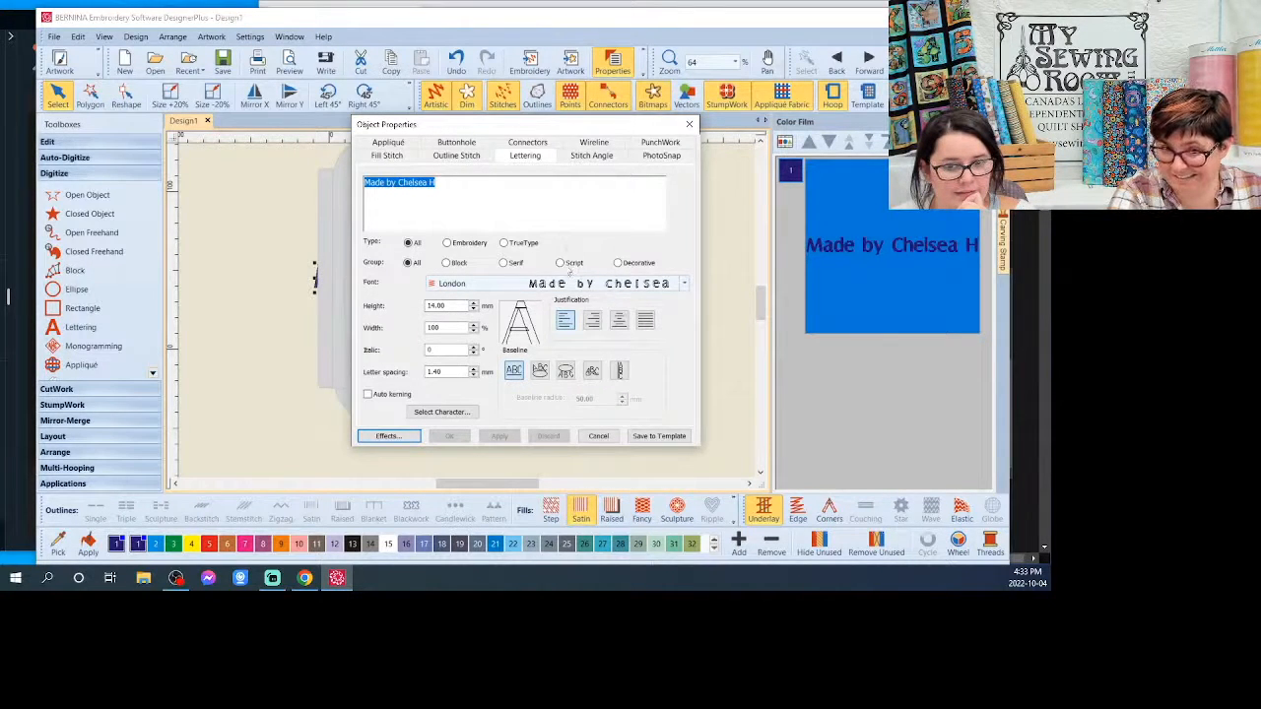
click(563, 266)
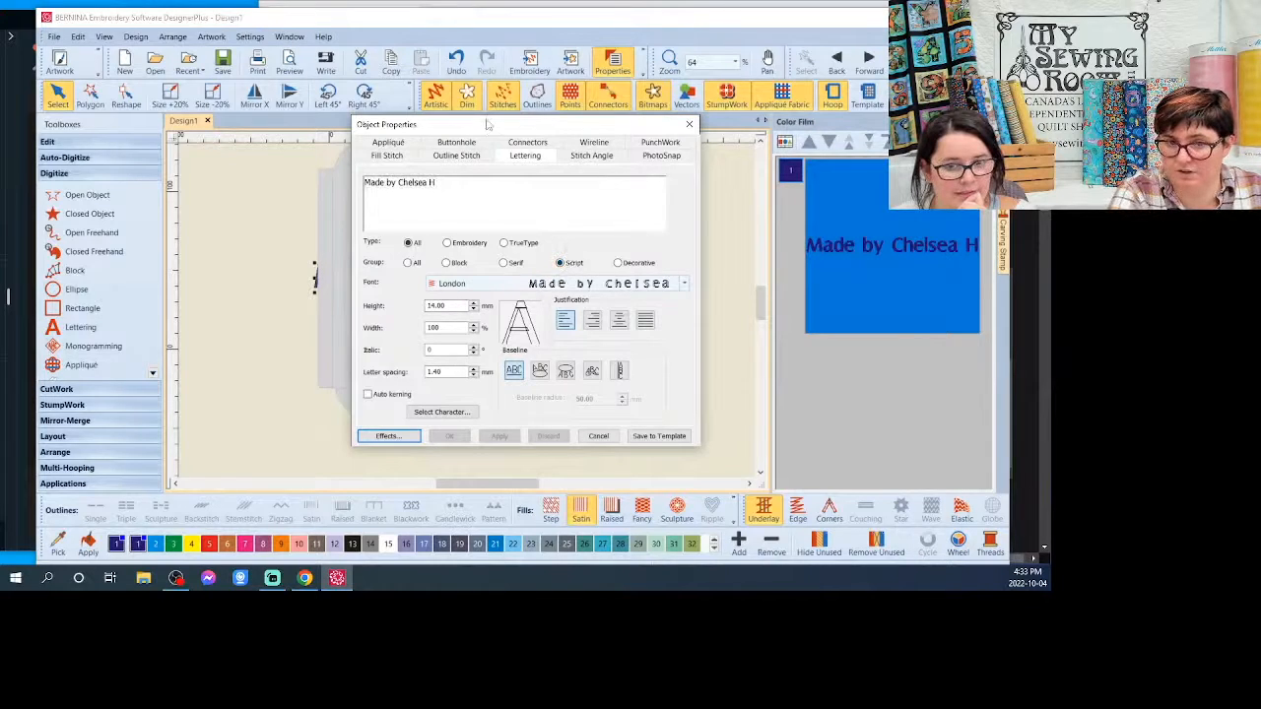
Step: Move the properties window aside and browse the script font list
drag(488, 126, 667, 95)
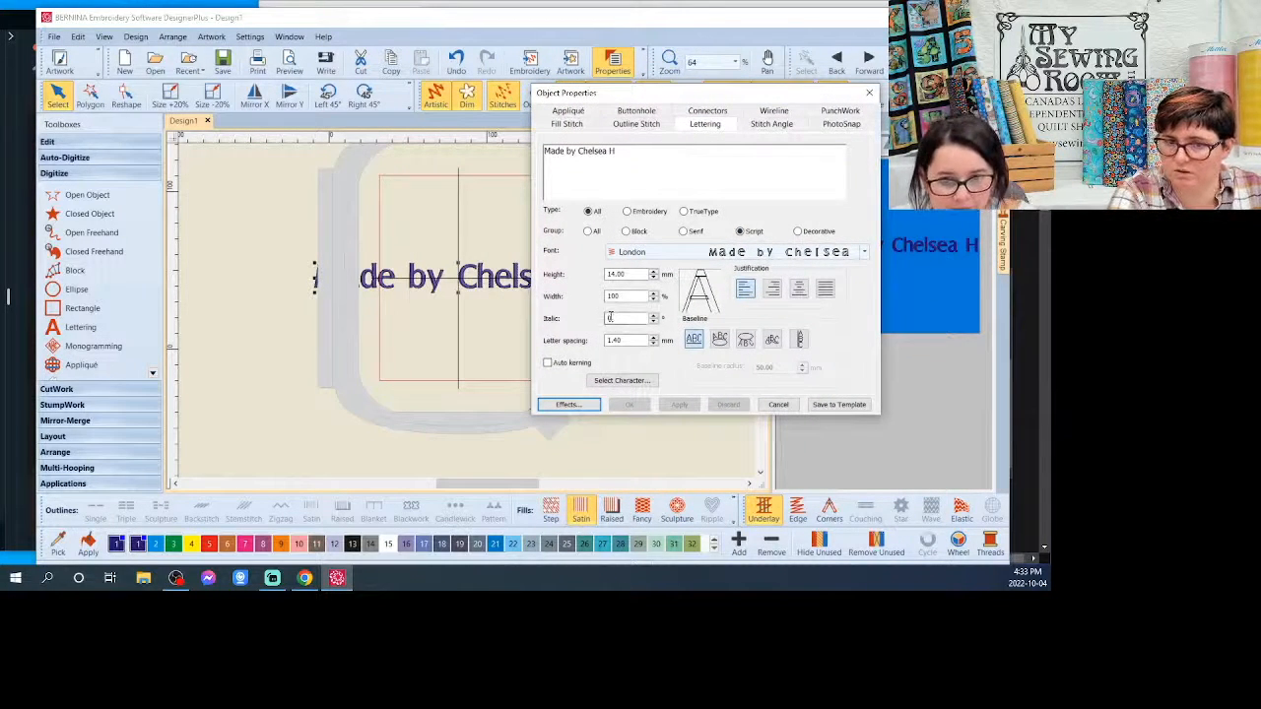
click(865, 253)
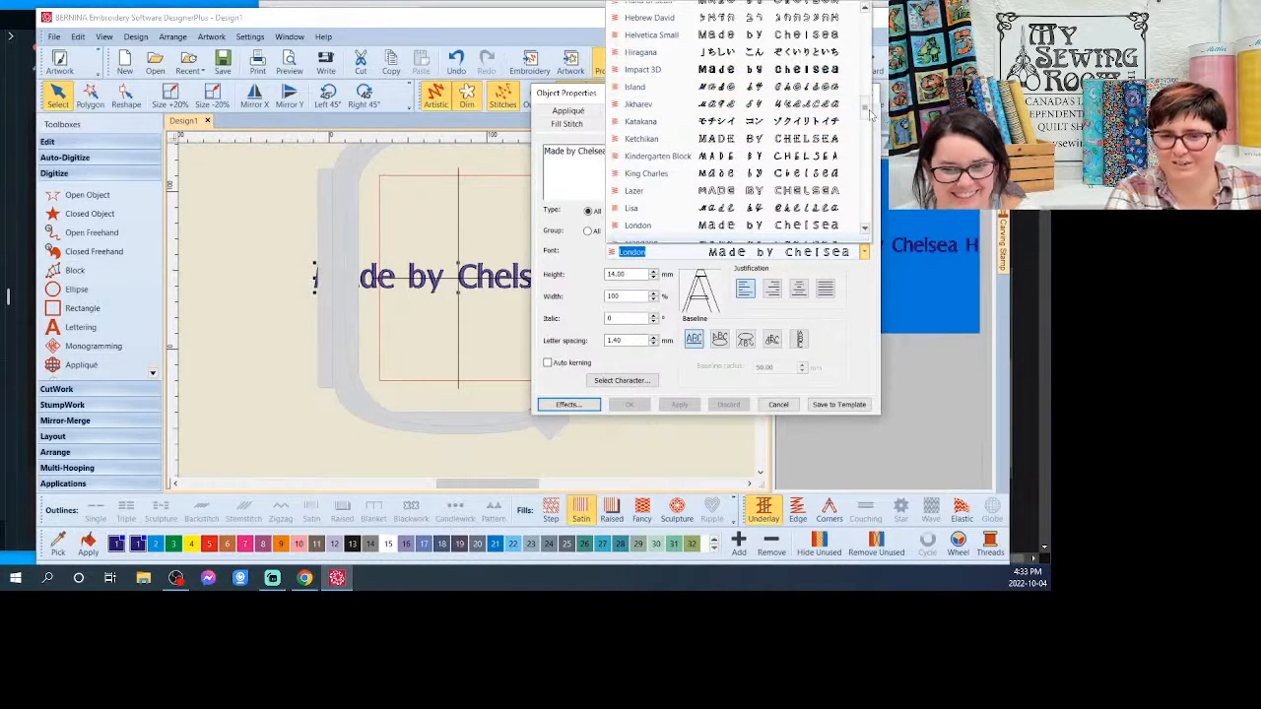
scroll(872, 117, down, 1)
scroll(871, 116, down, 1)
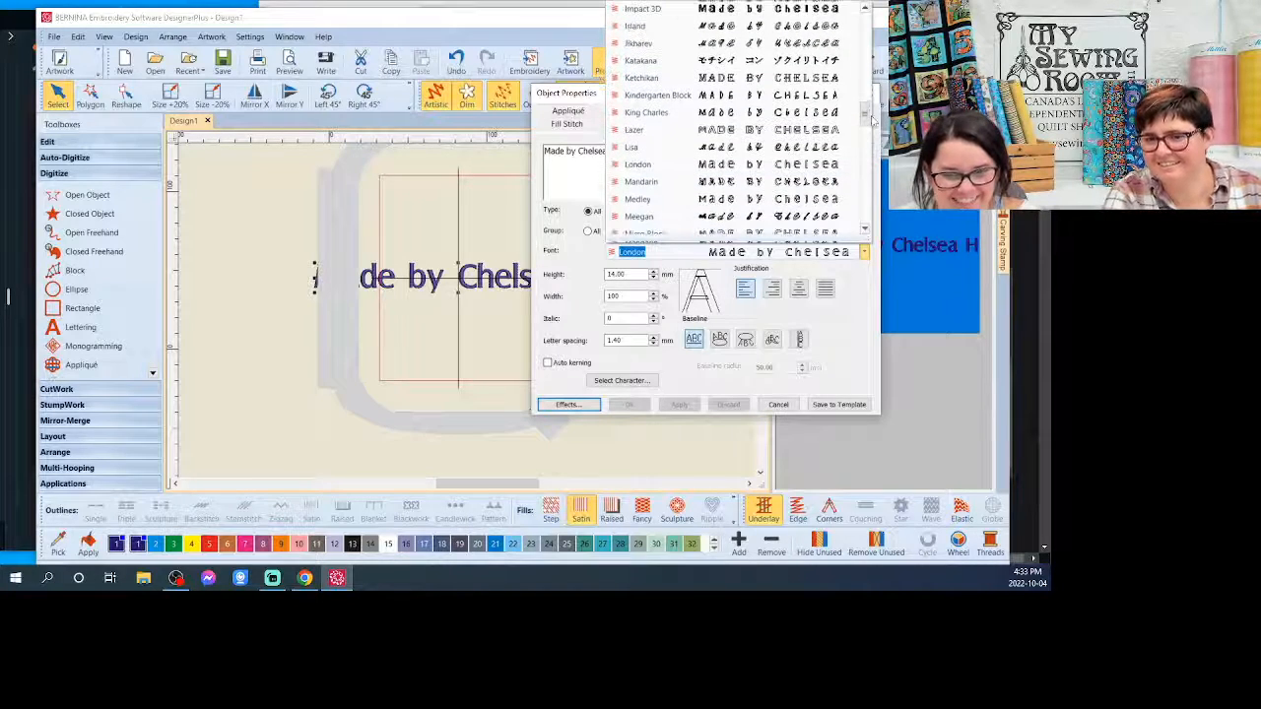
drag(874, 125, 873, 143)
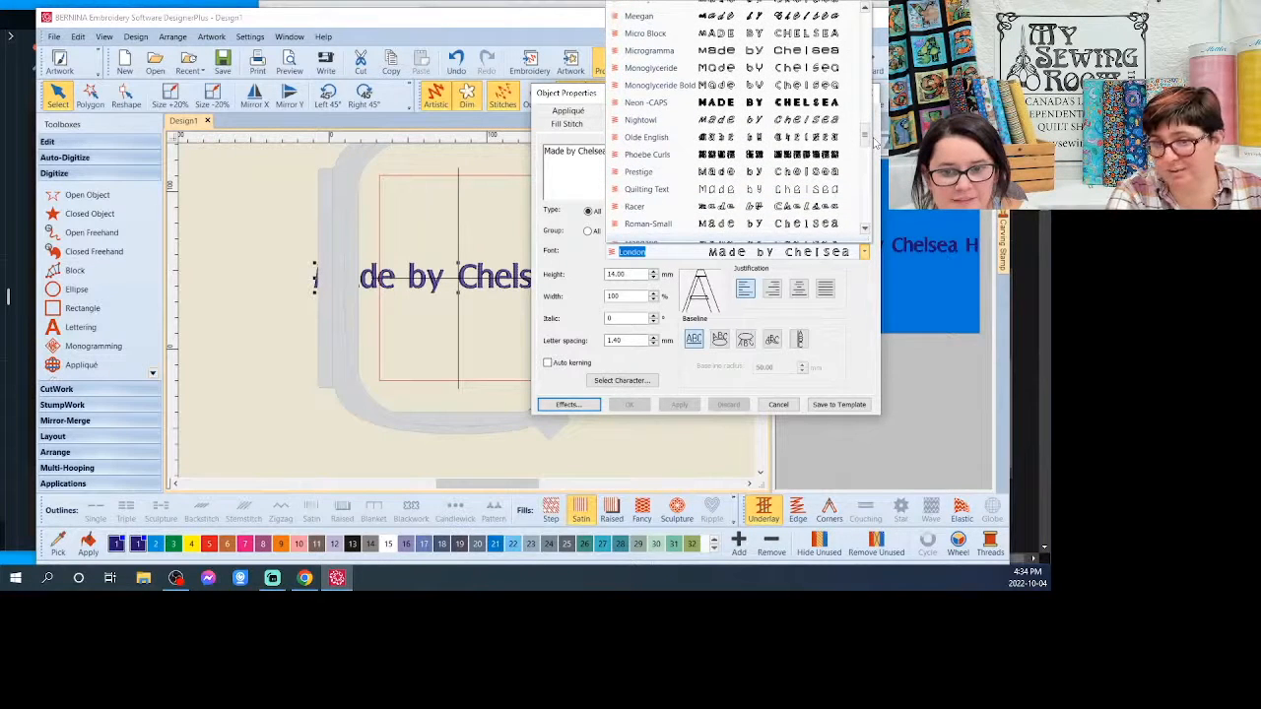
Step: Switch the font to Nightowl and put the maker's name on its own line
click(650, 119)
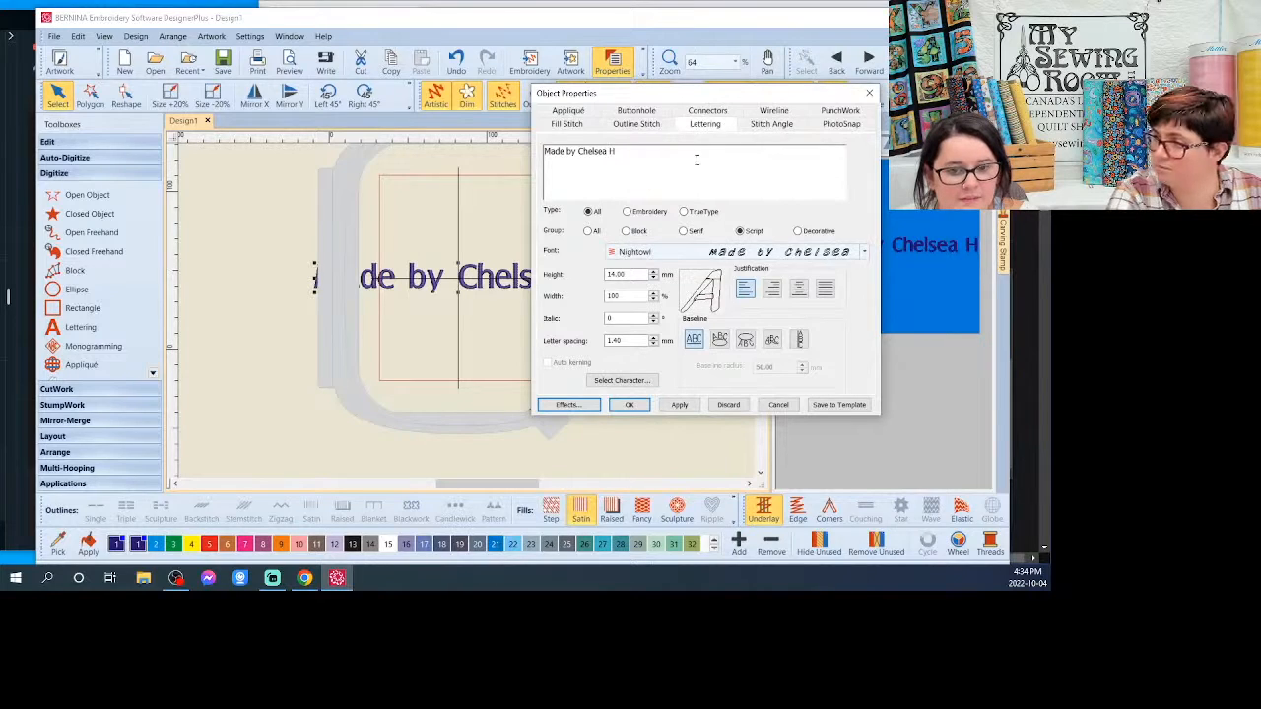
click(580, 158)
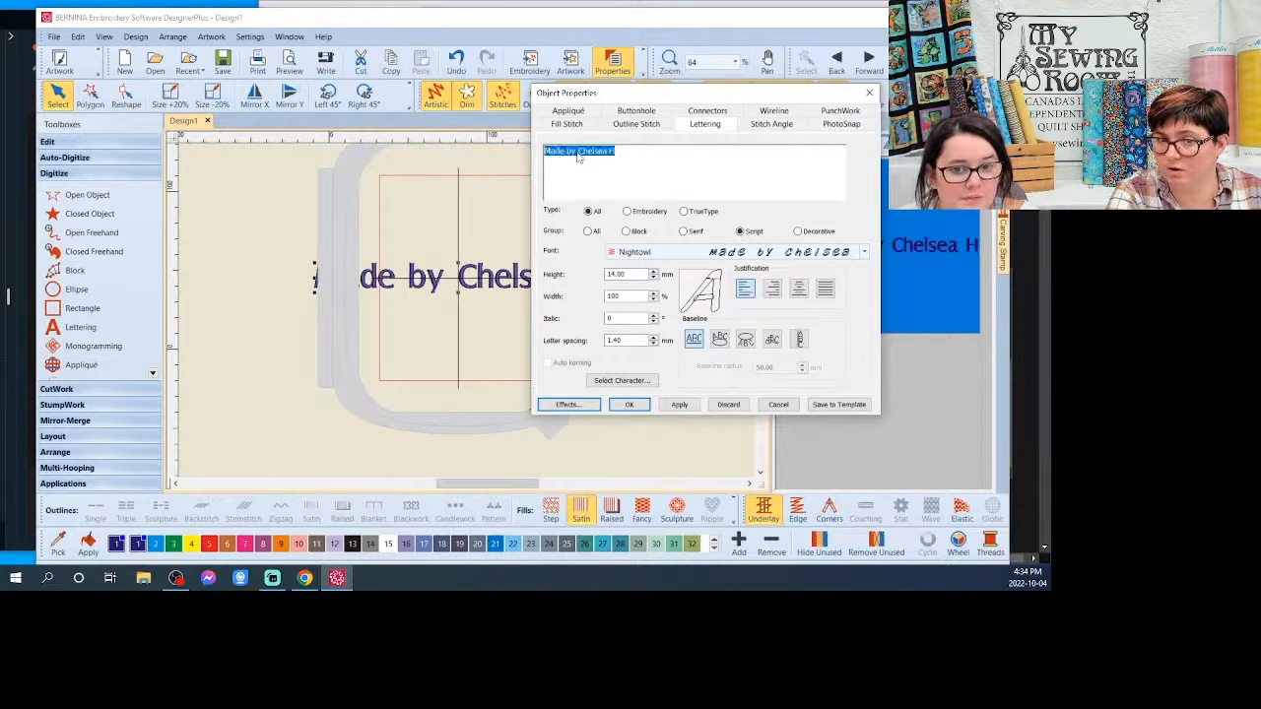
click(580, 155)
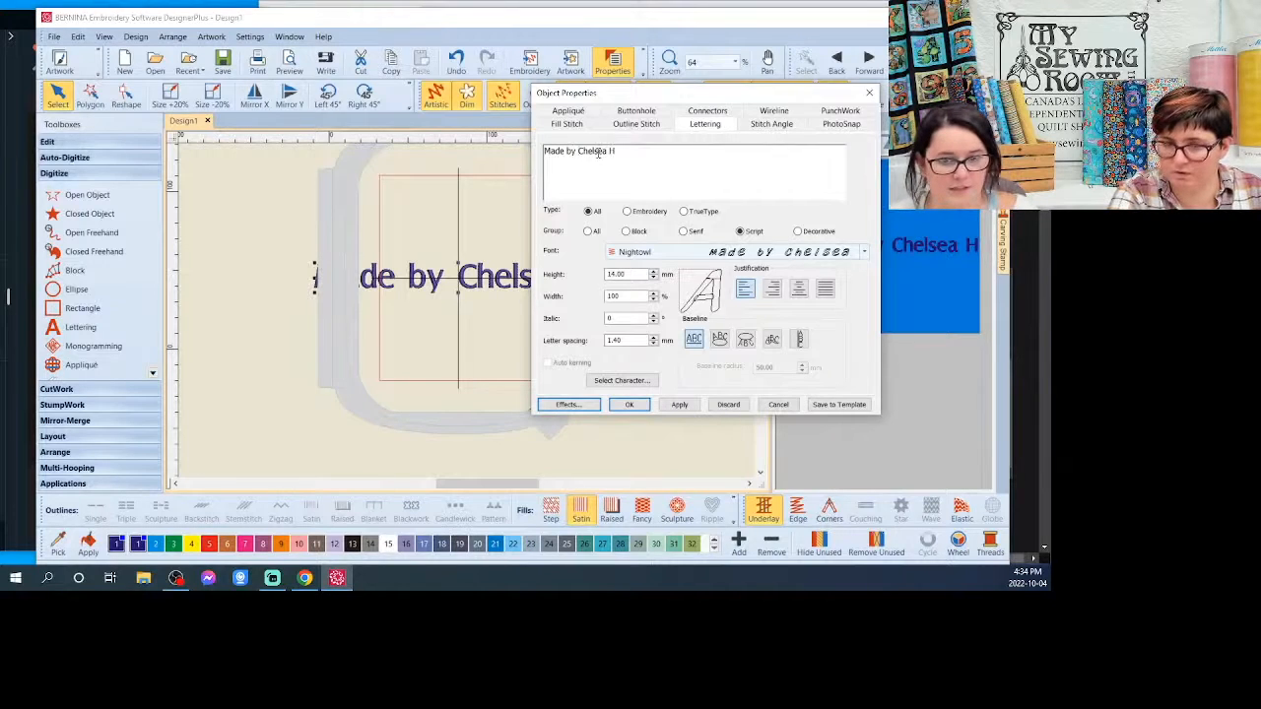
key(Return)
key(Return)
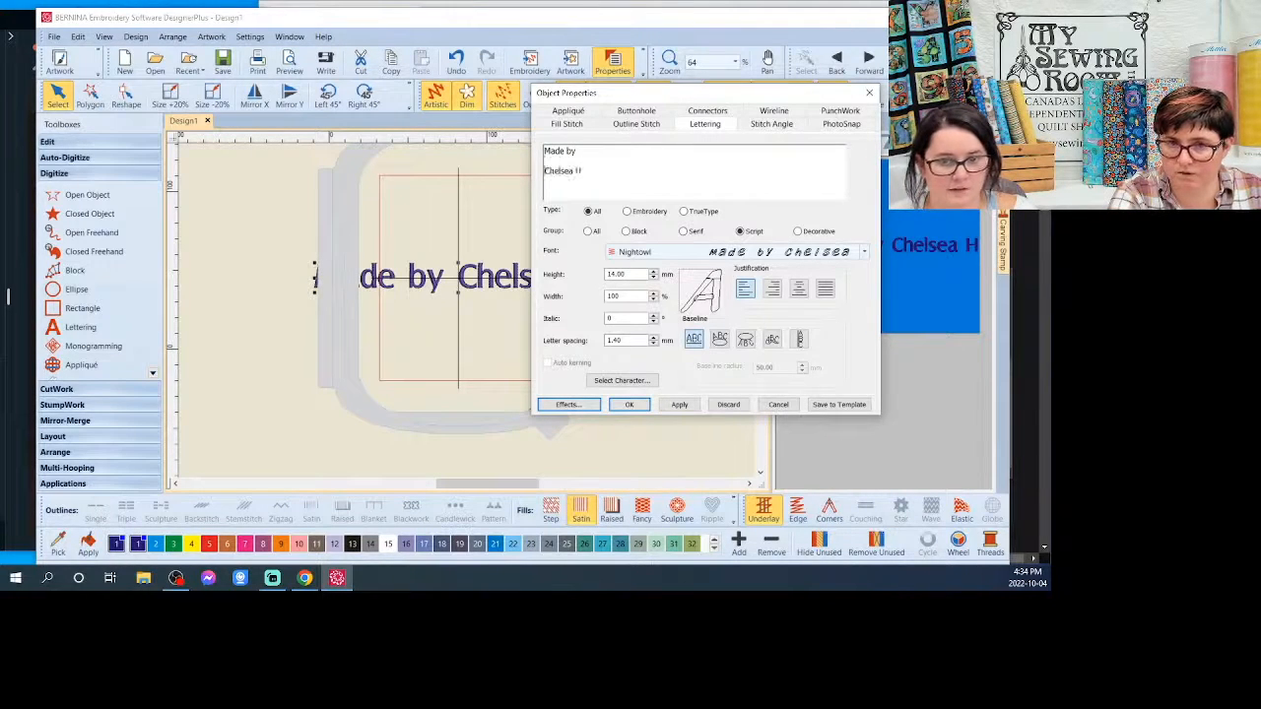
key(BackSpace)
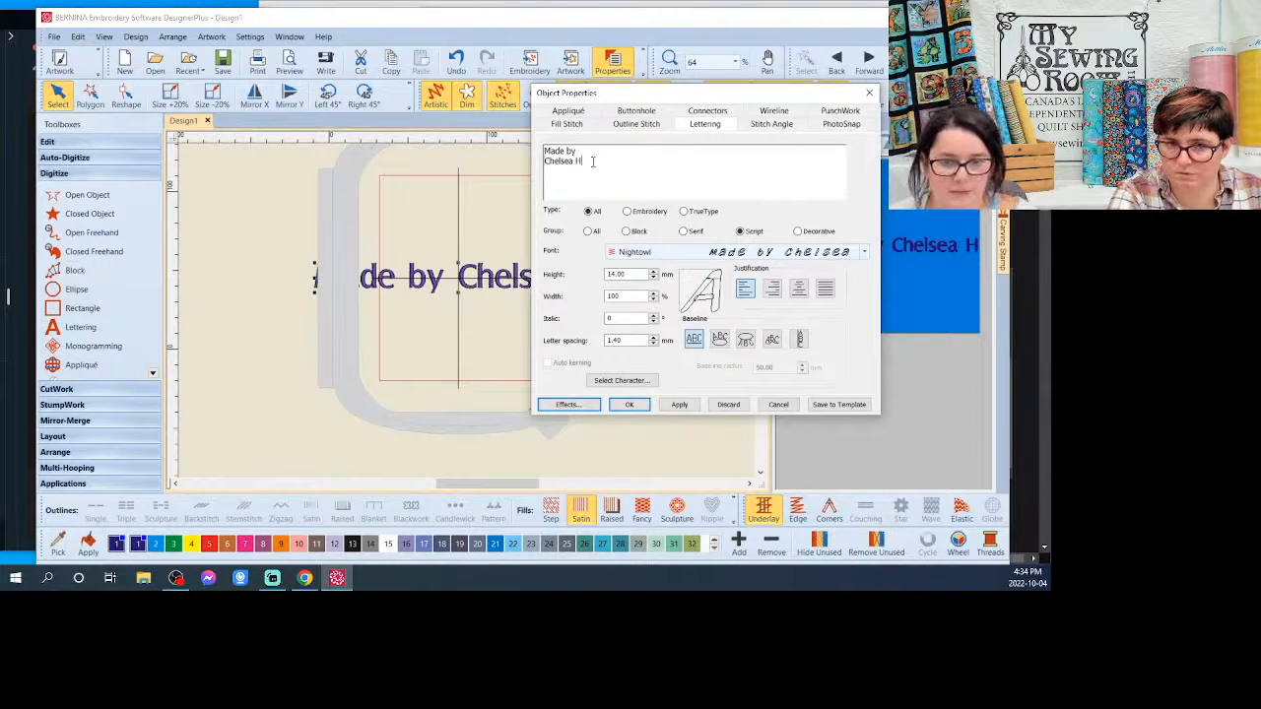
text(ickey)
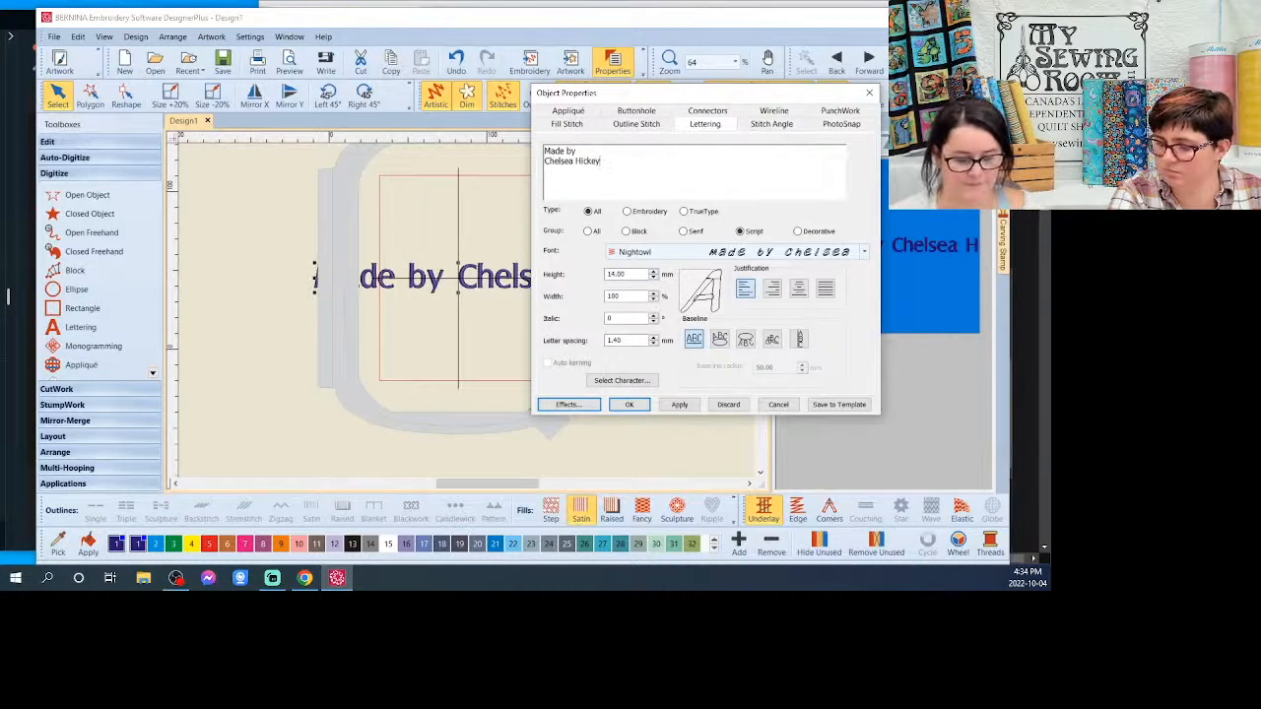
Step: Add a 'September 2022' third line, centre the justification and apply
key(Return)
text(2022)
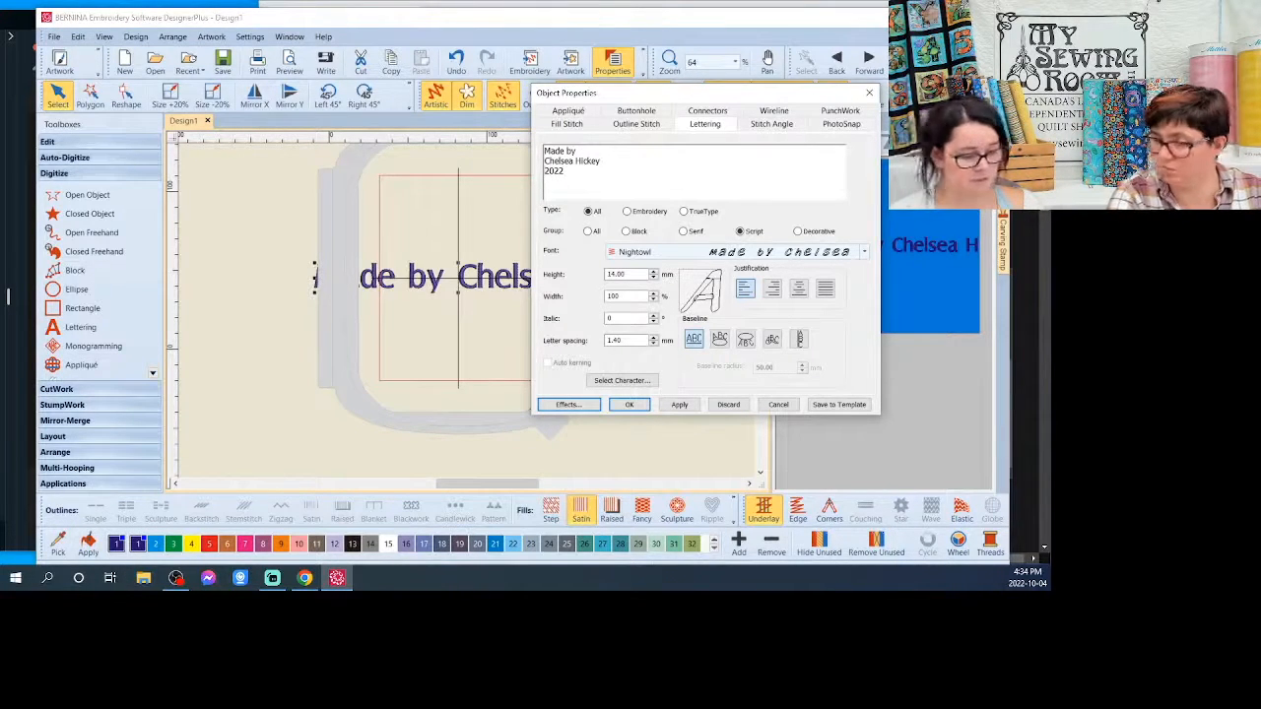
text(Septem)
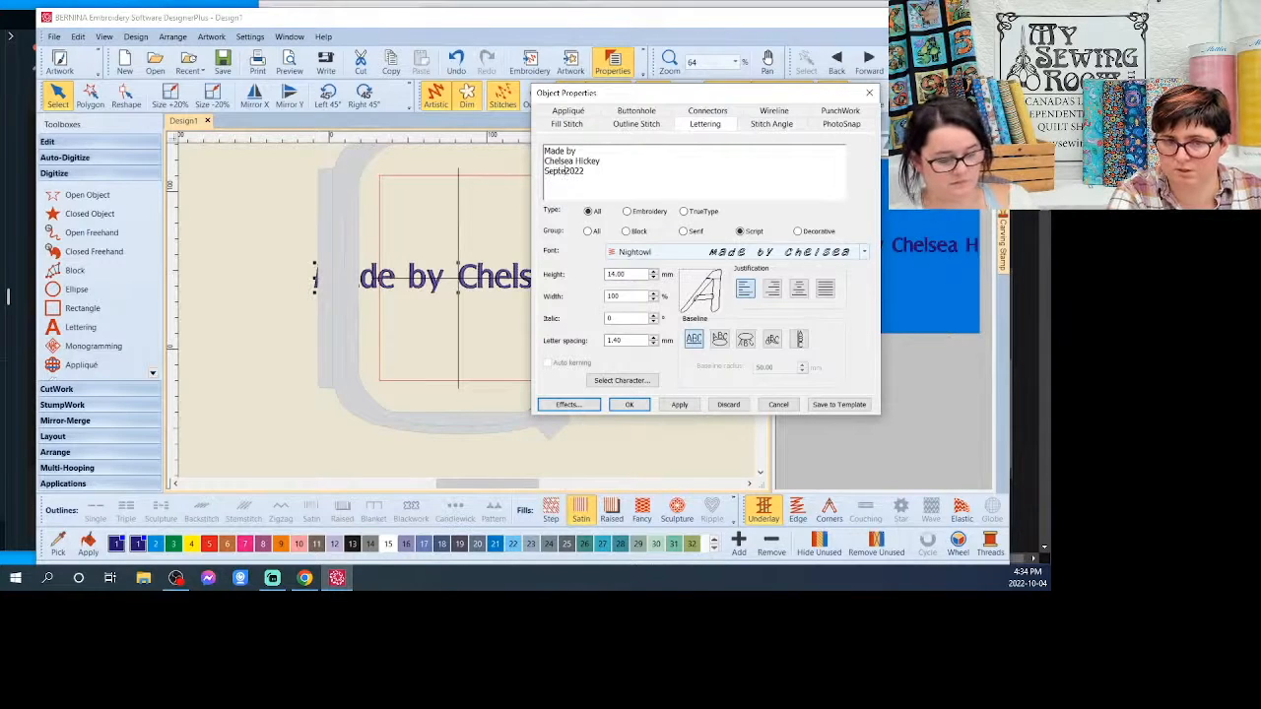
text(ber)
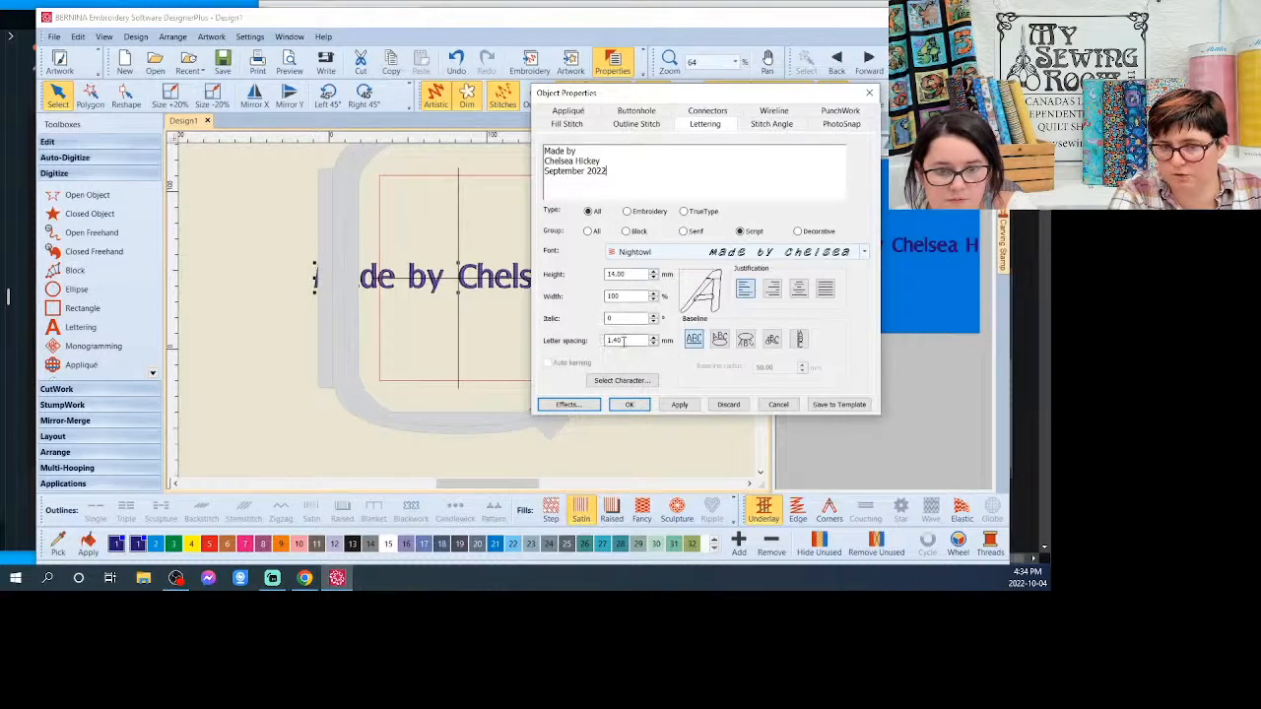
click(797, 291)
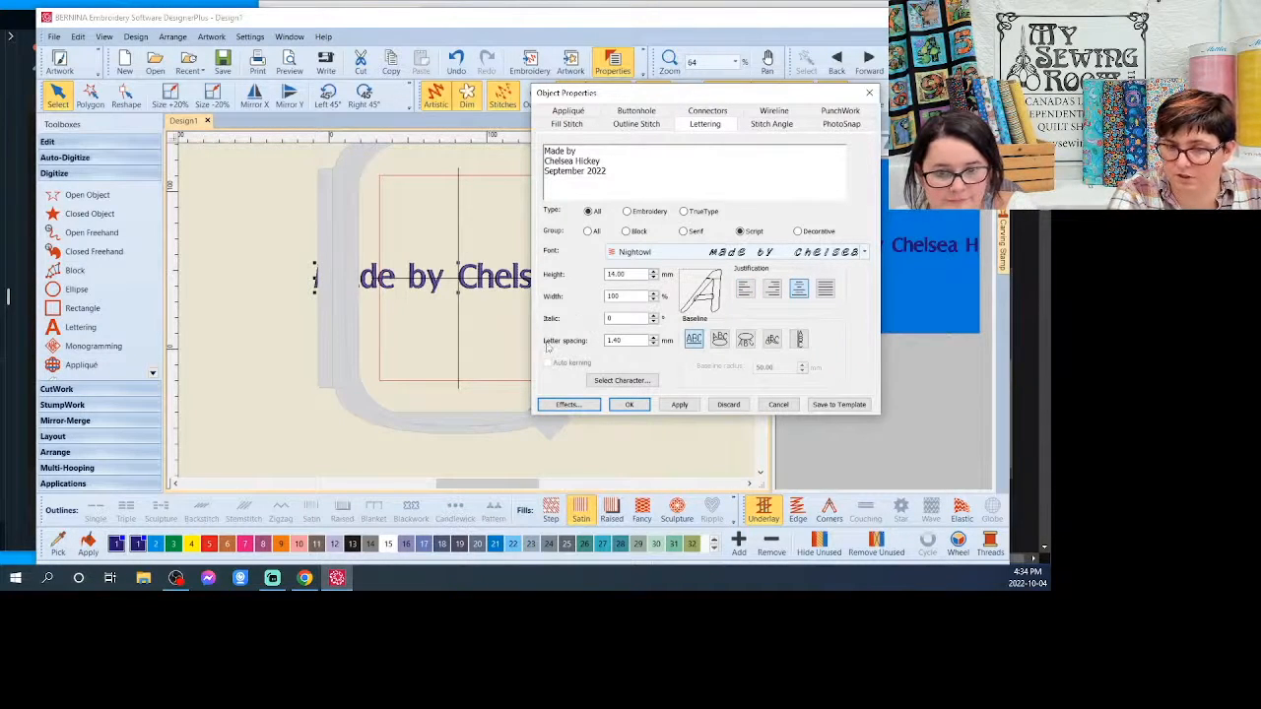
click(673, 405)
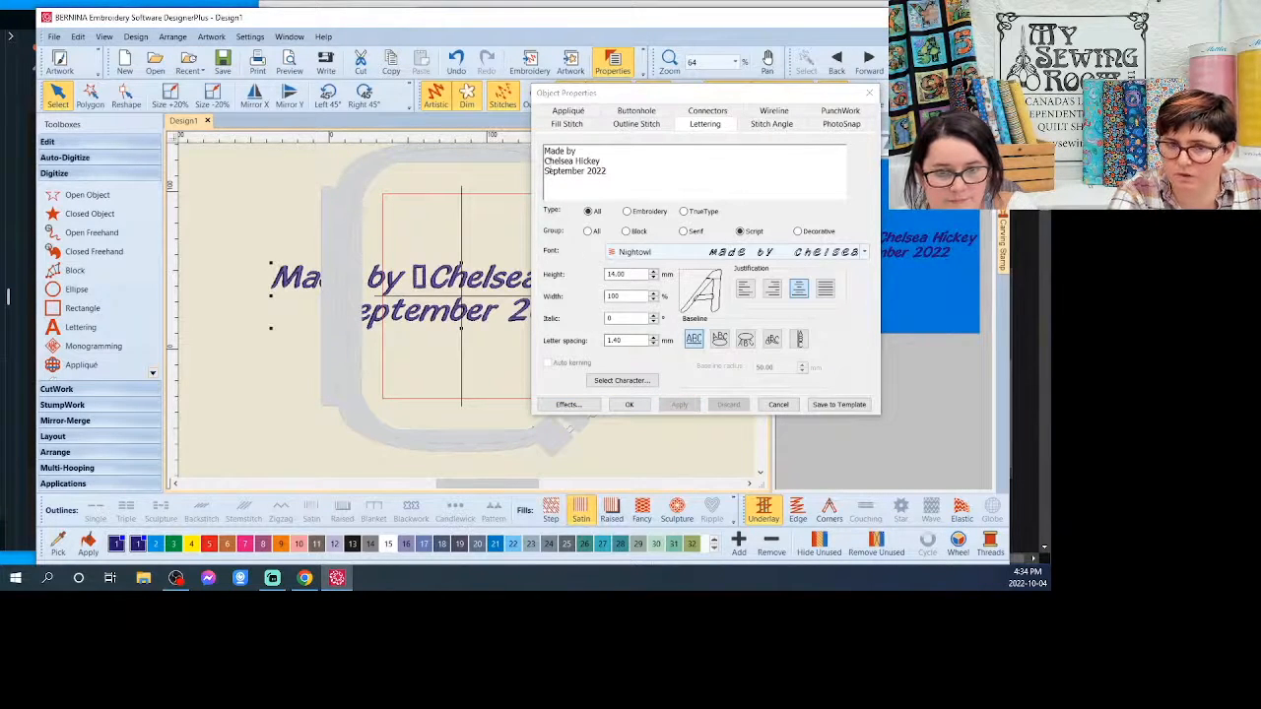
Step: Fix the line break before the name so the text applies as three lines
drag(617, 95, 740, 101)
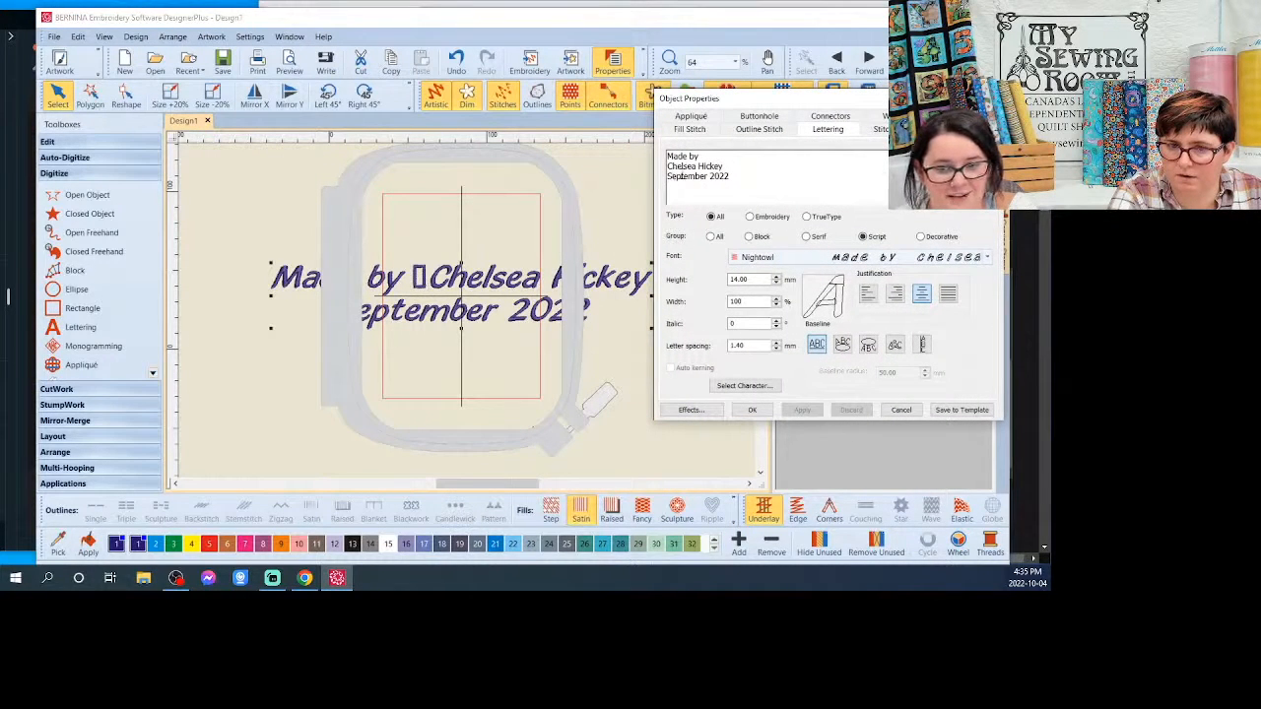
click(667, 167)
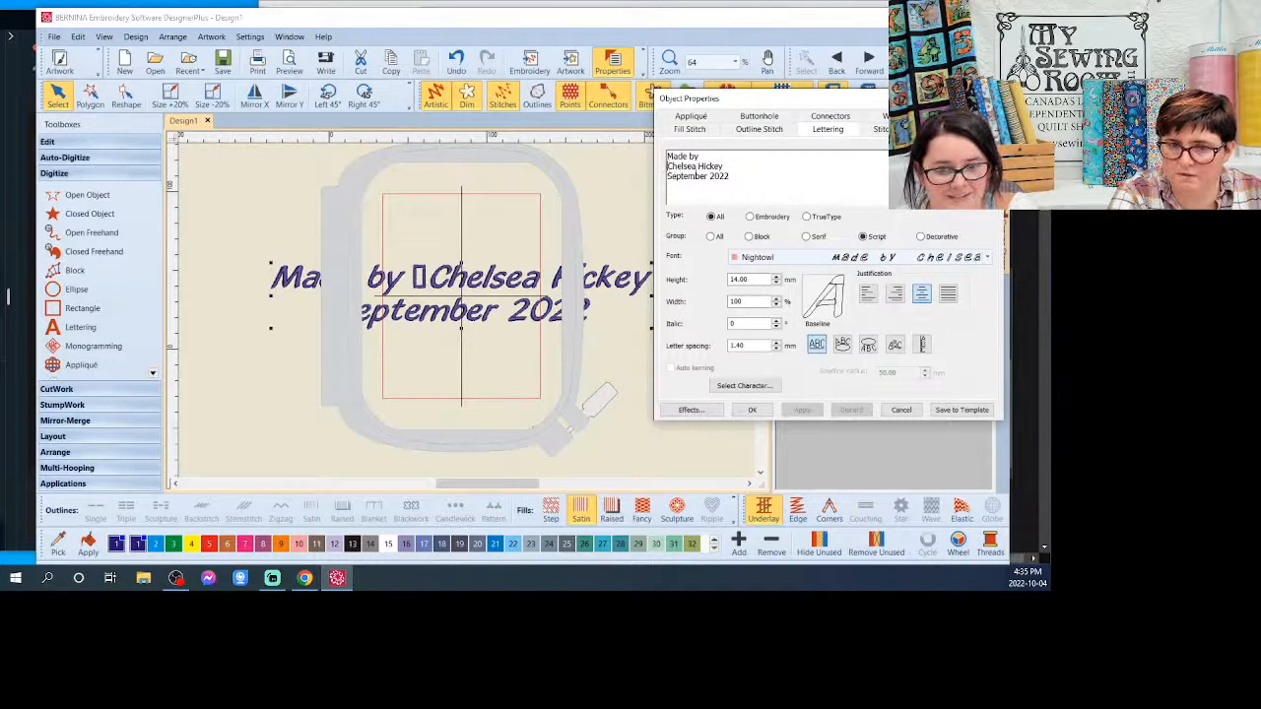
key(BackSpace)
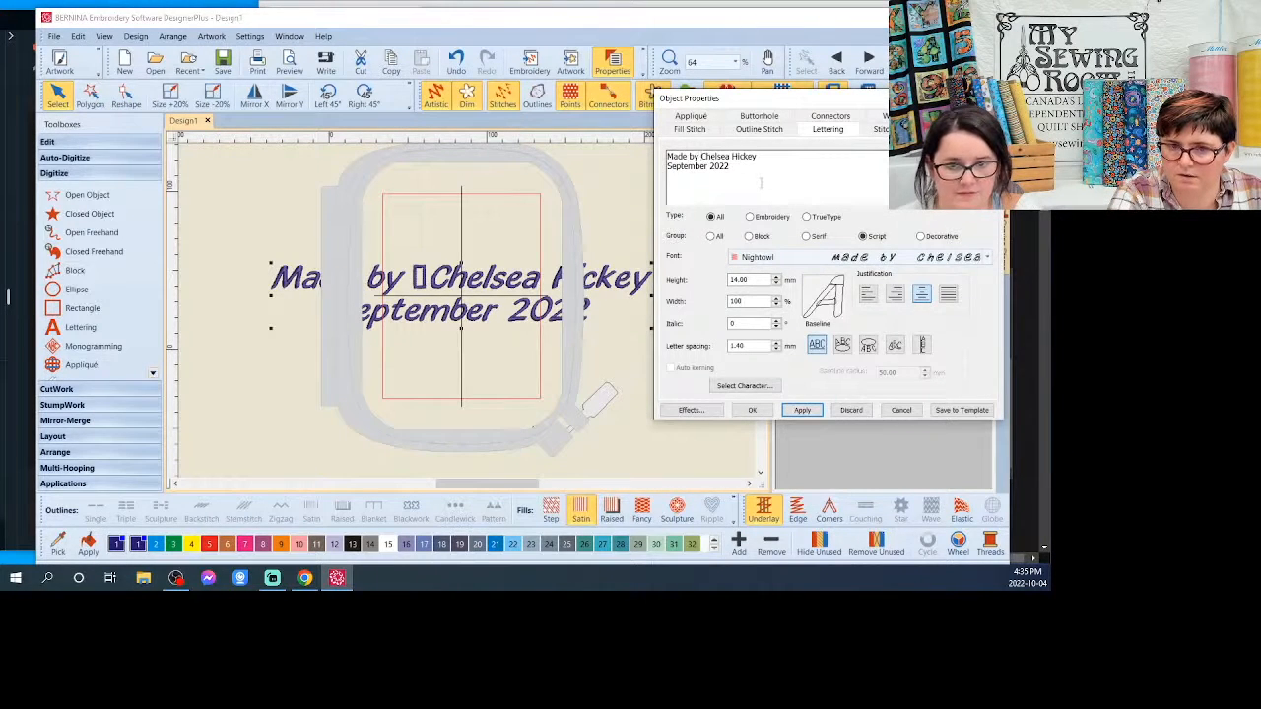
key(BackSpace)
key(Return)
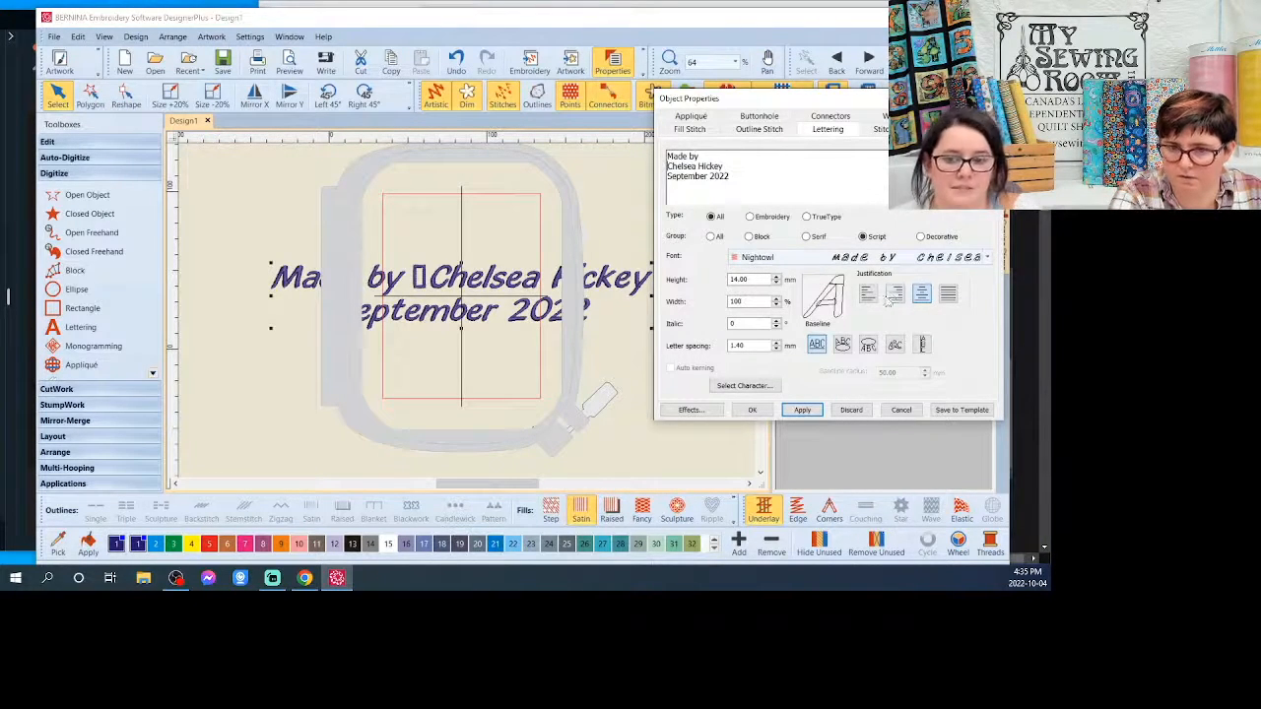
click(803, 410)
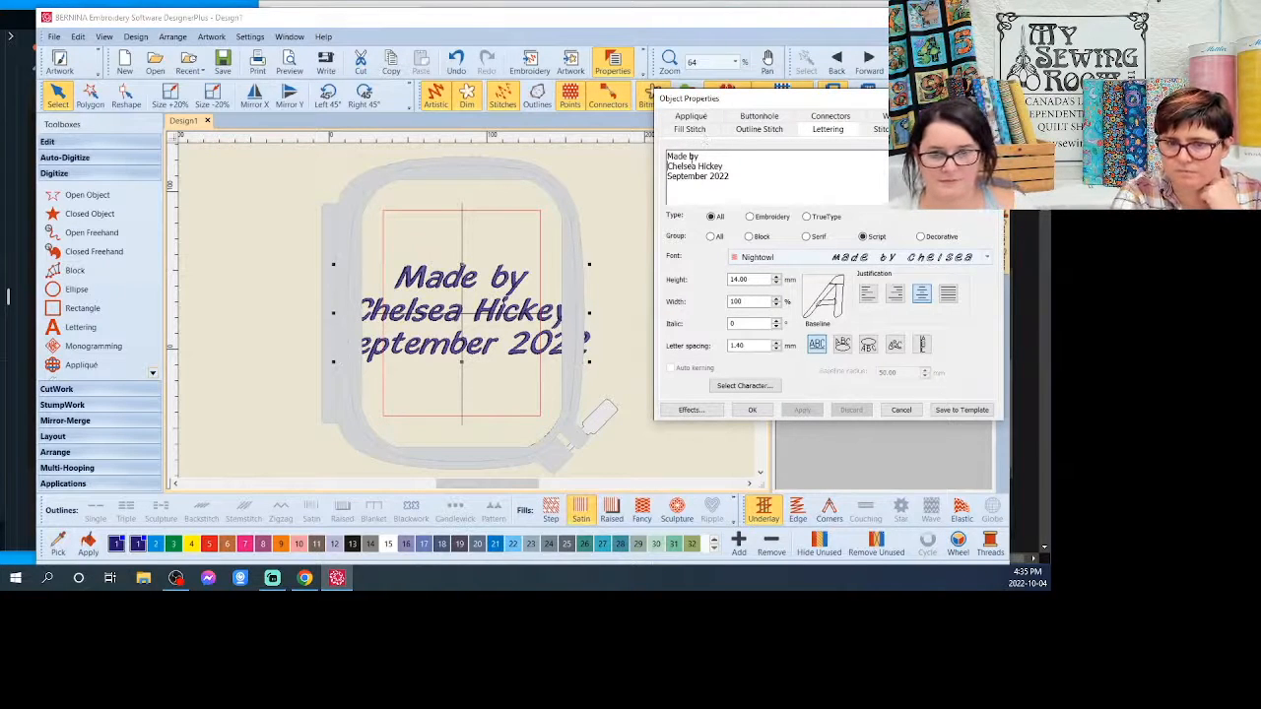
Step: Change 'by' to 'By', add 'Custom Quilted On' and 'Pro Stitcher' lines, and apply
key(BackSpace)
text(B)
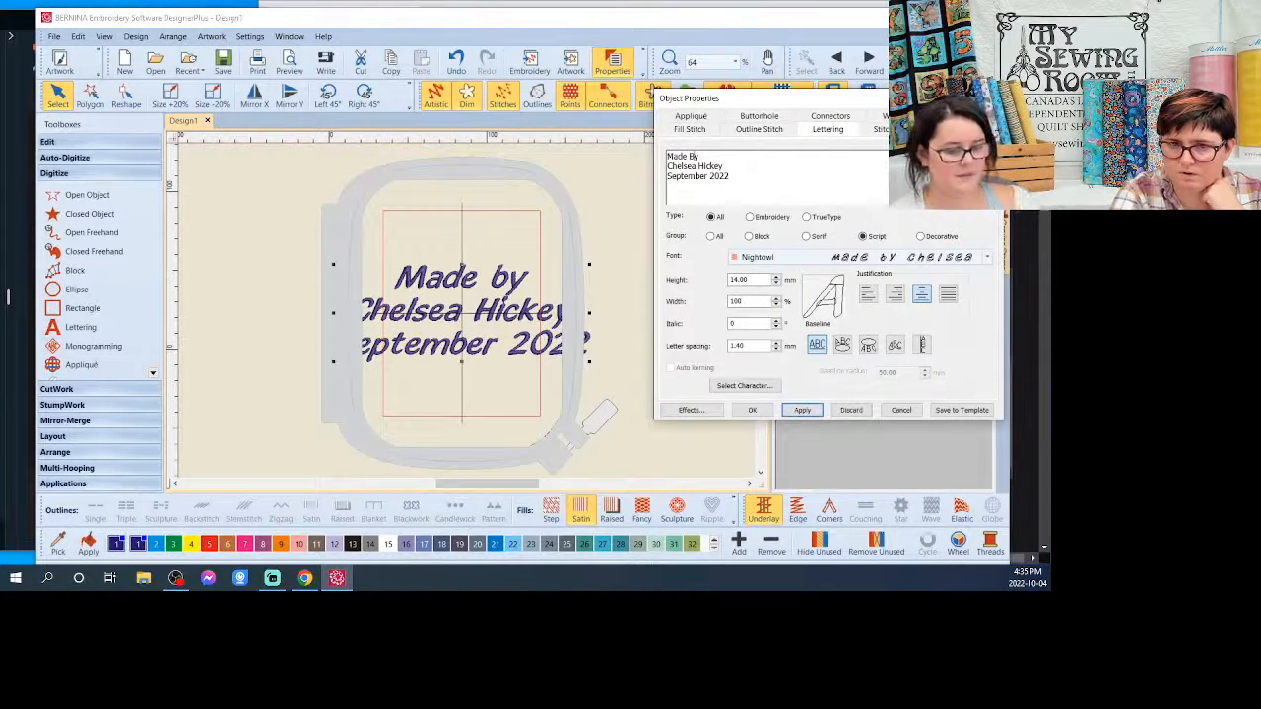
click(746, 180)
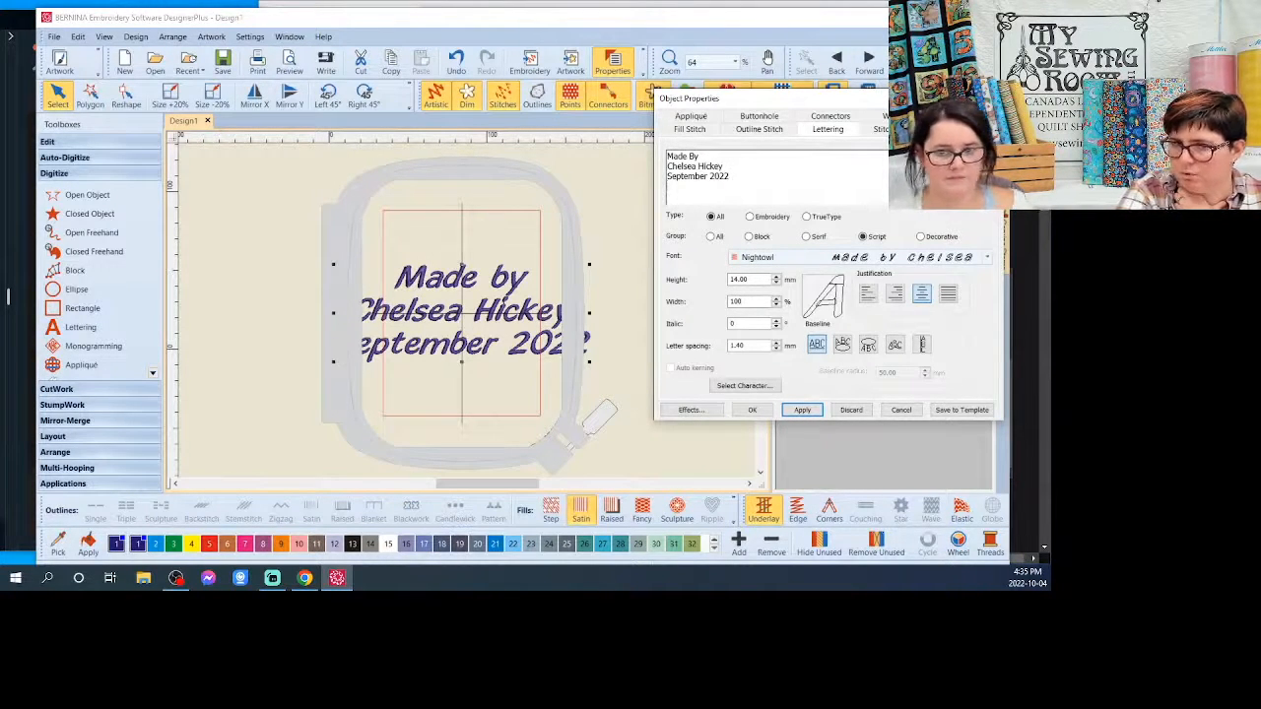
key(Return)
text(Custom)
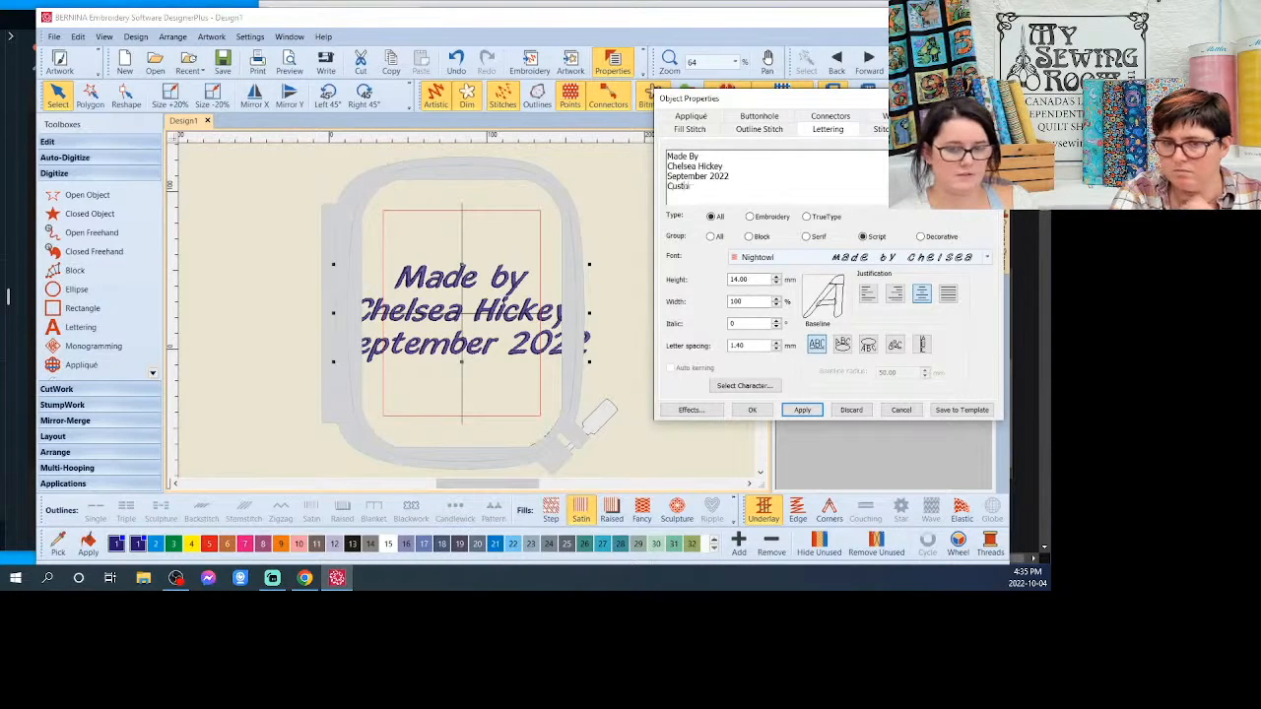
text( Quil)
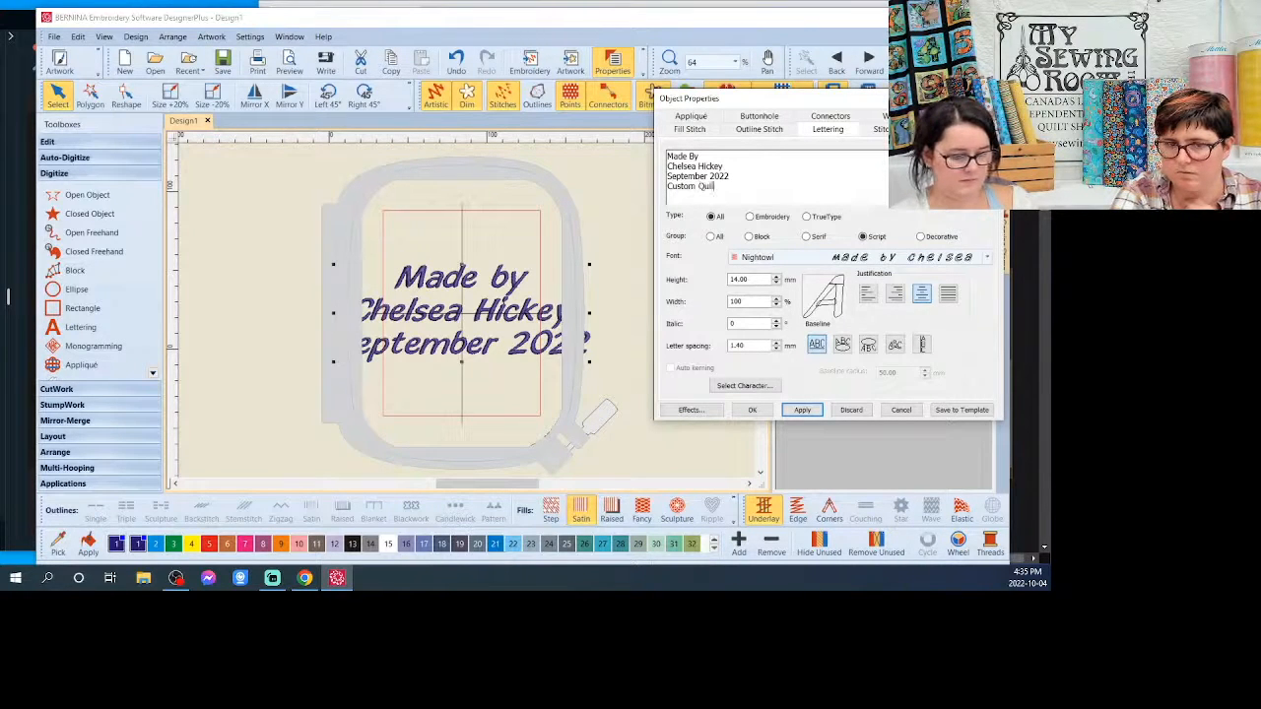
text(ted On)
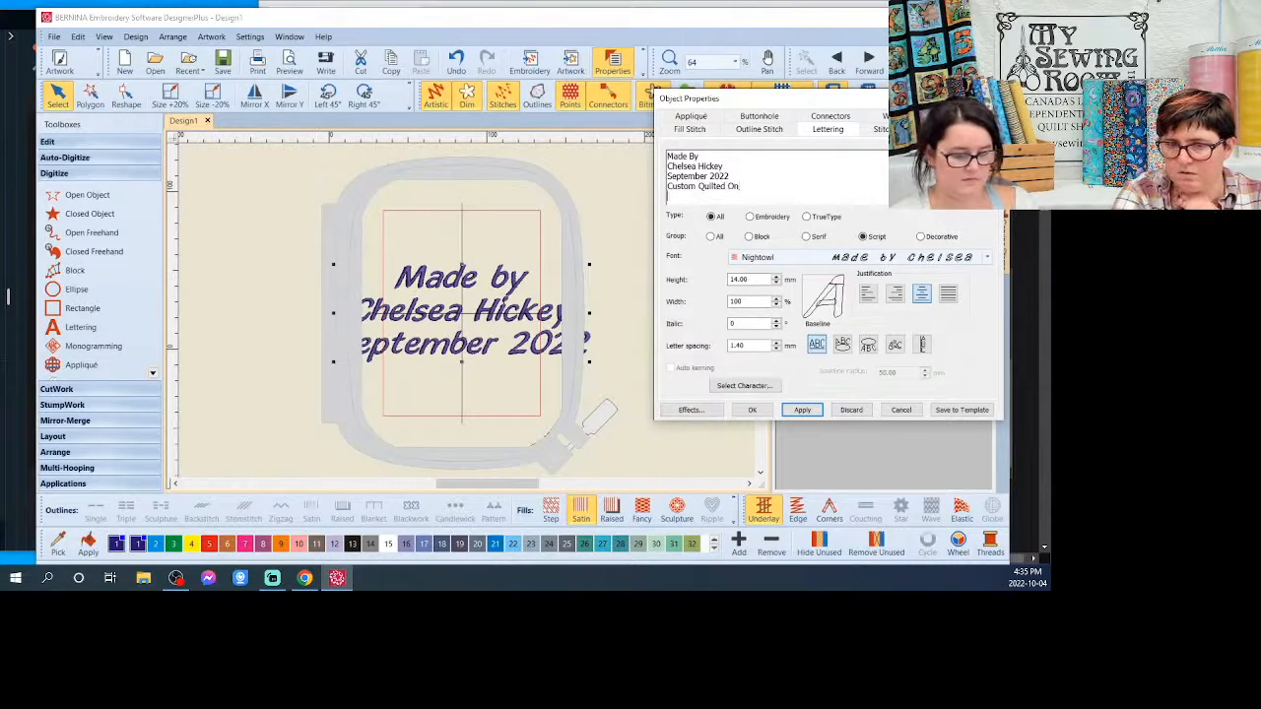
key(Return)
text(Pro Stitcher)
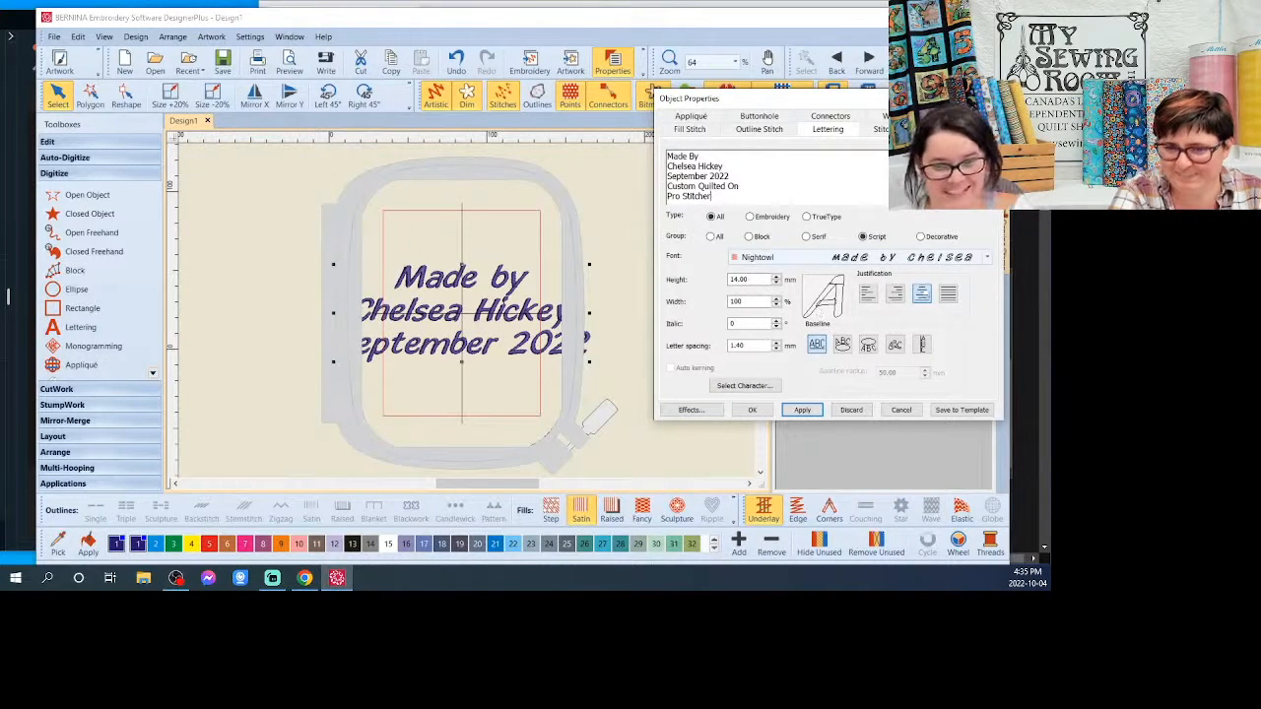
click(802, 409)
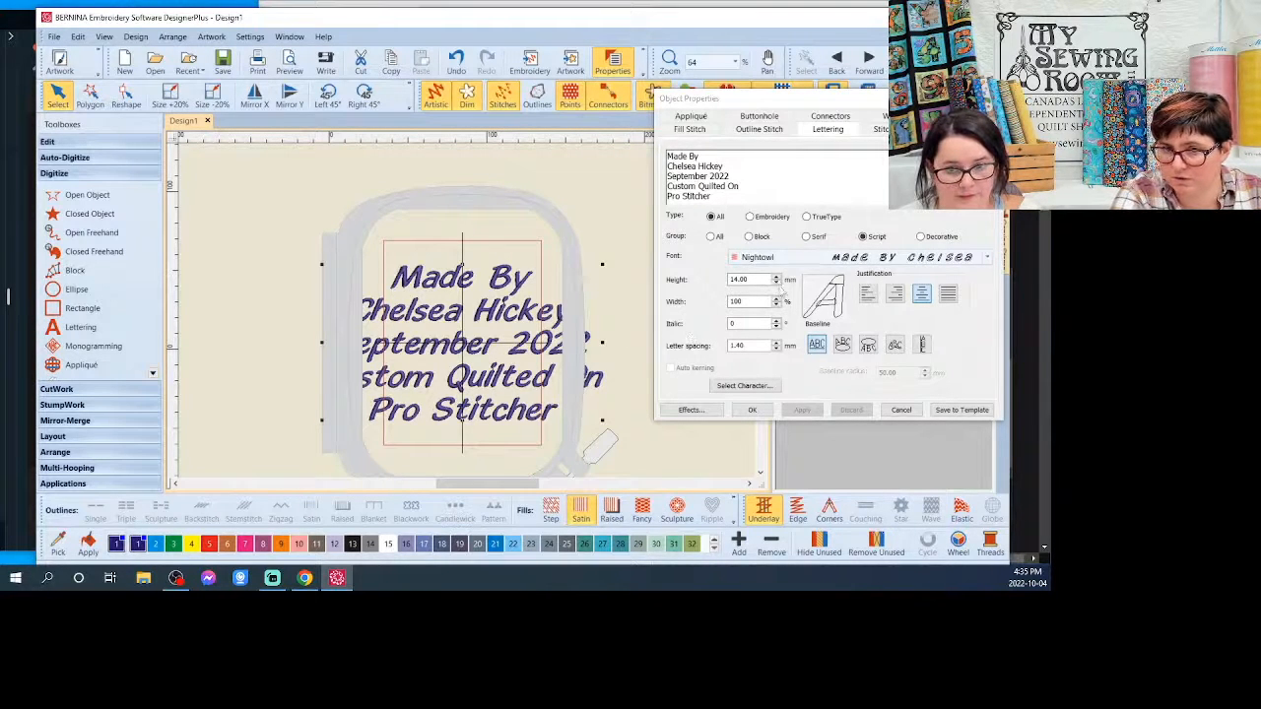
Step: Set the lettering height to 10 mm and apply it
click(777, 283)
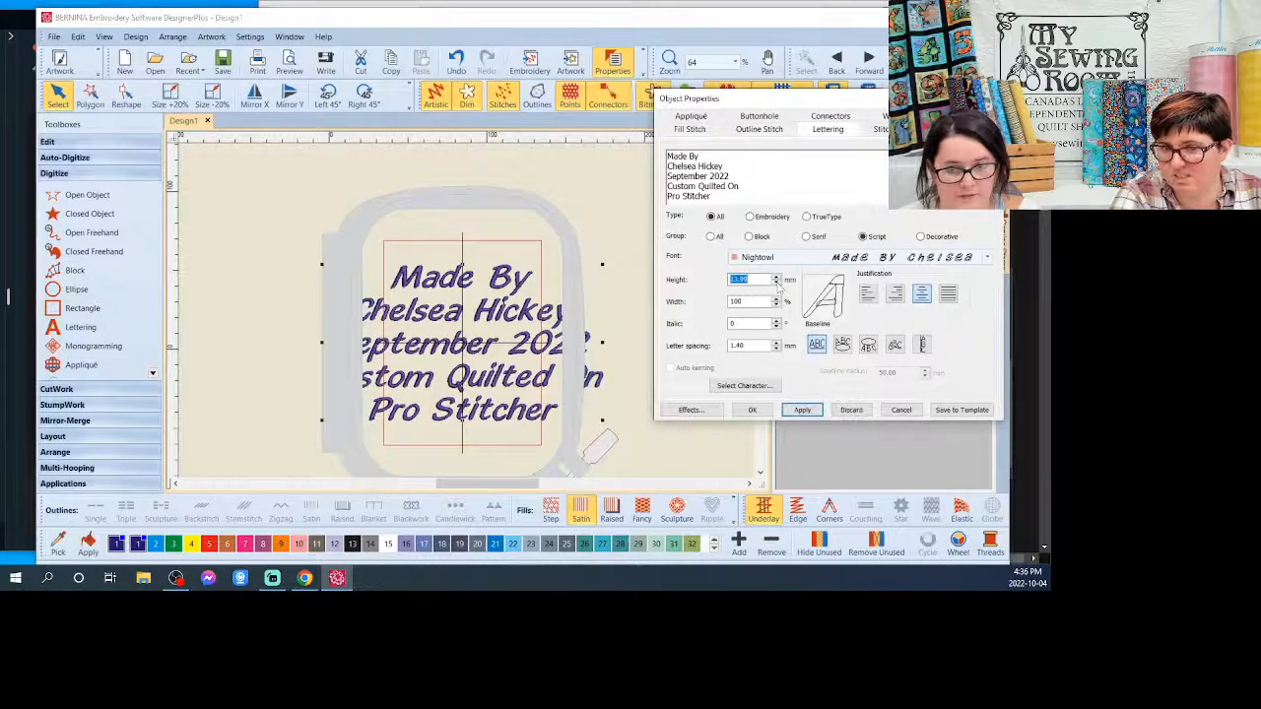
click(777, 284)
click(777, 284)
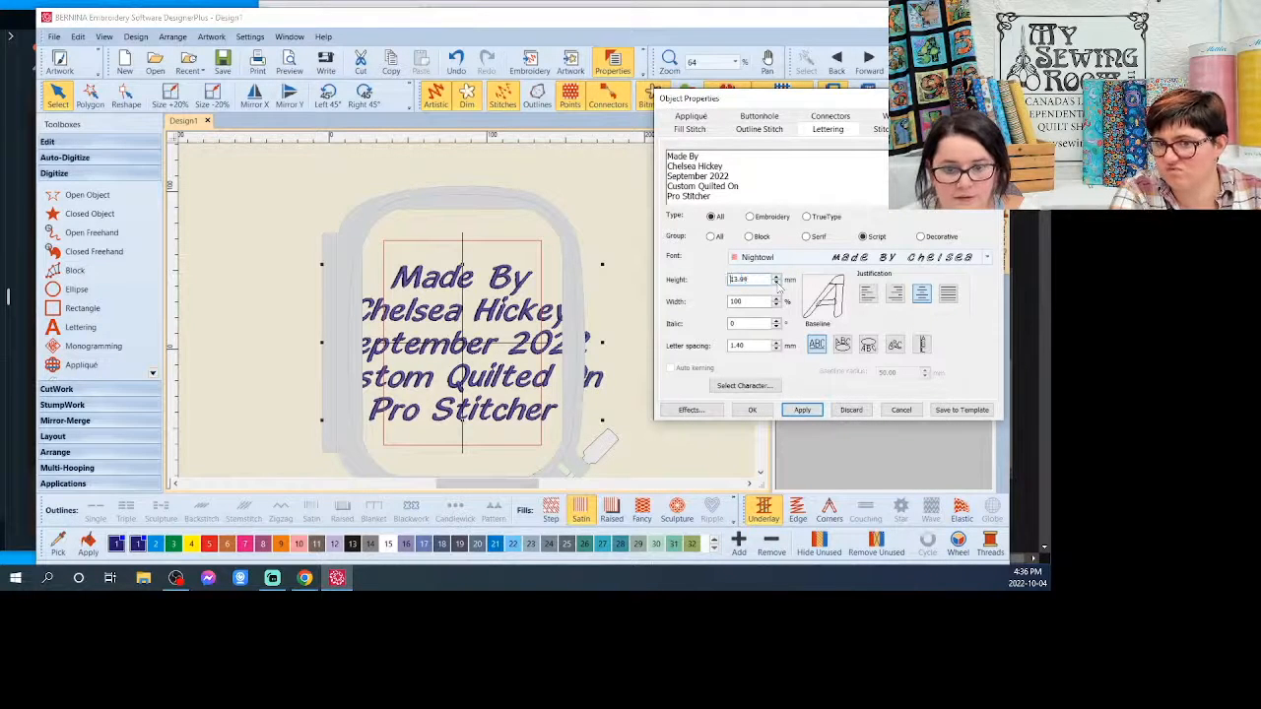
text(10)
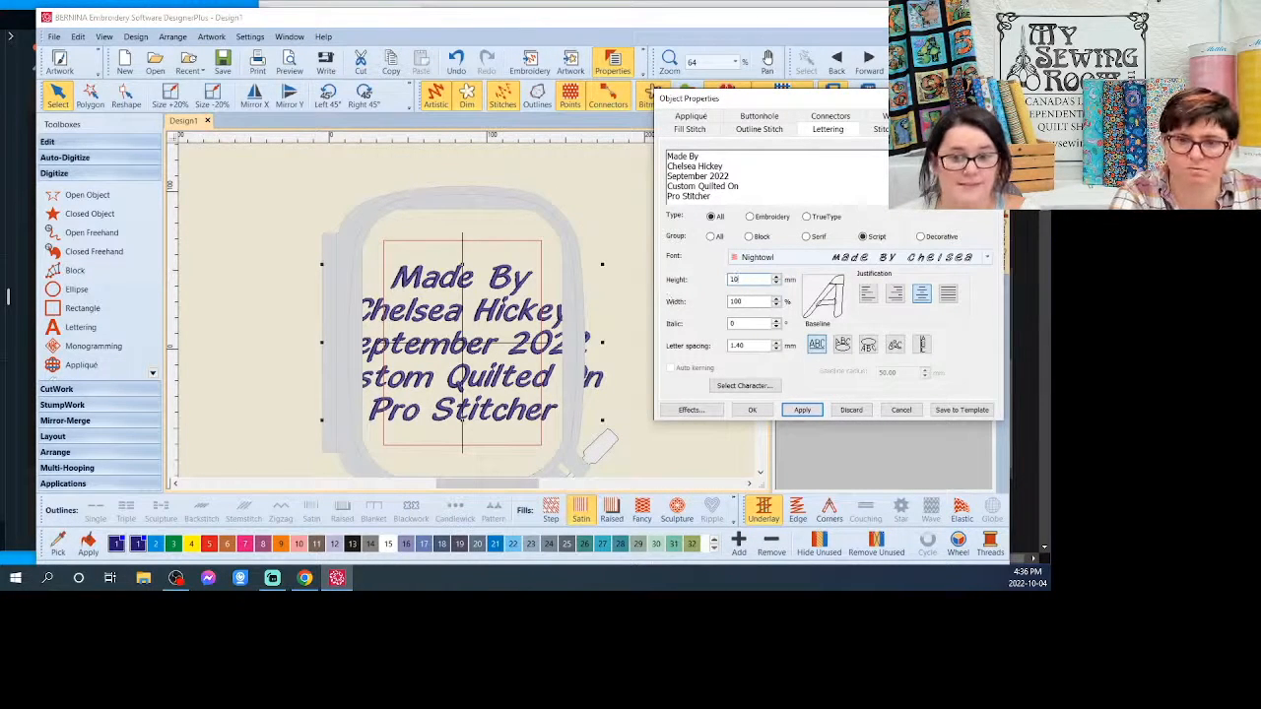
click(803, 410)
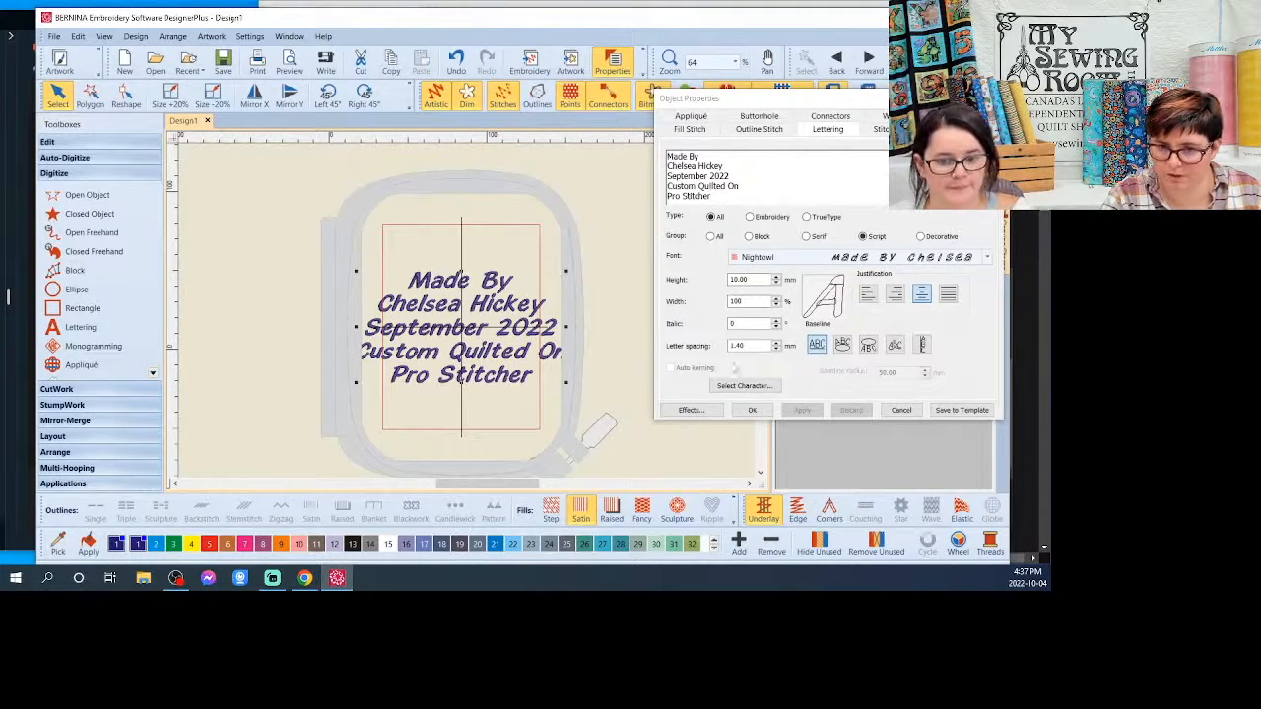
Step: Close the lettering properties and draw a step-fill rectangle spanning the text, then select it
click(752, 410)
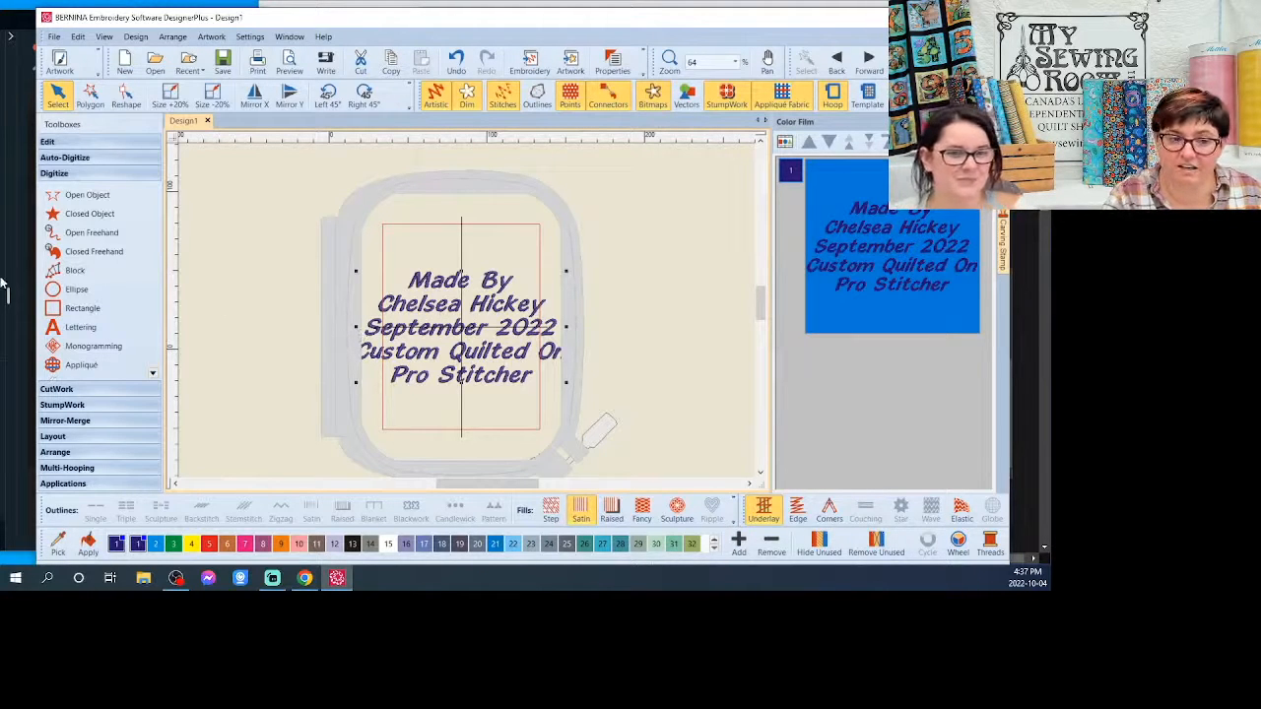
click(268, 253)
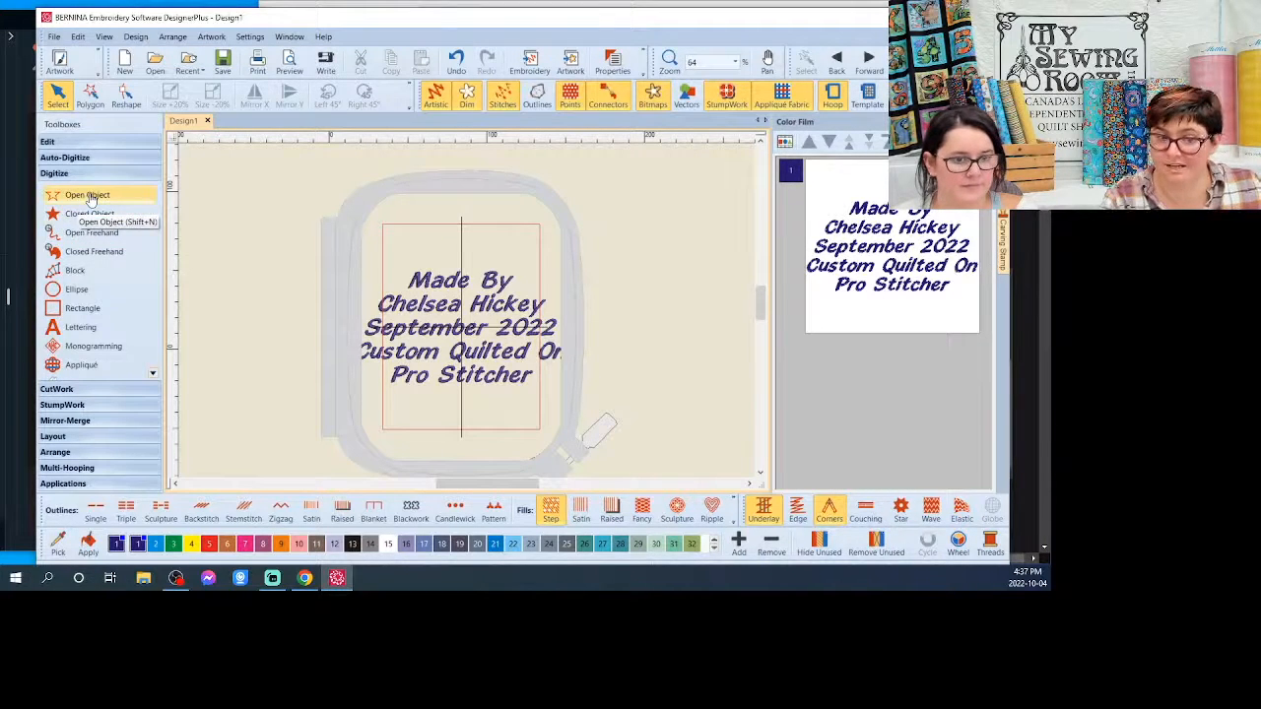
click(83, 309)
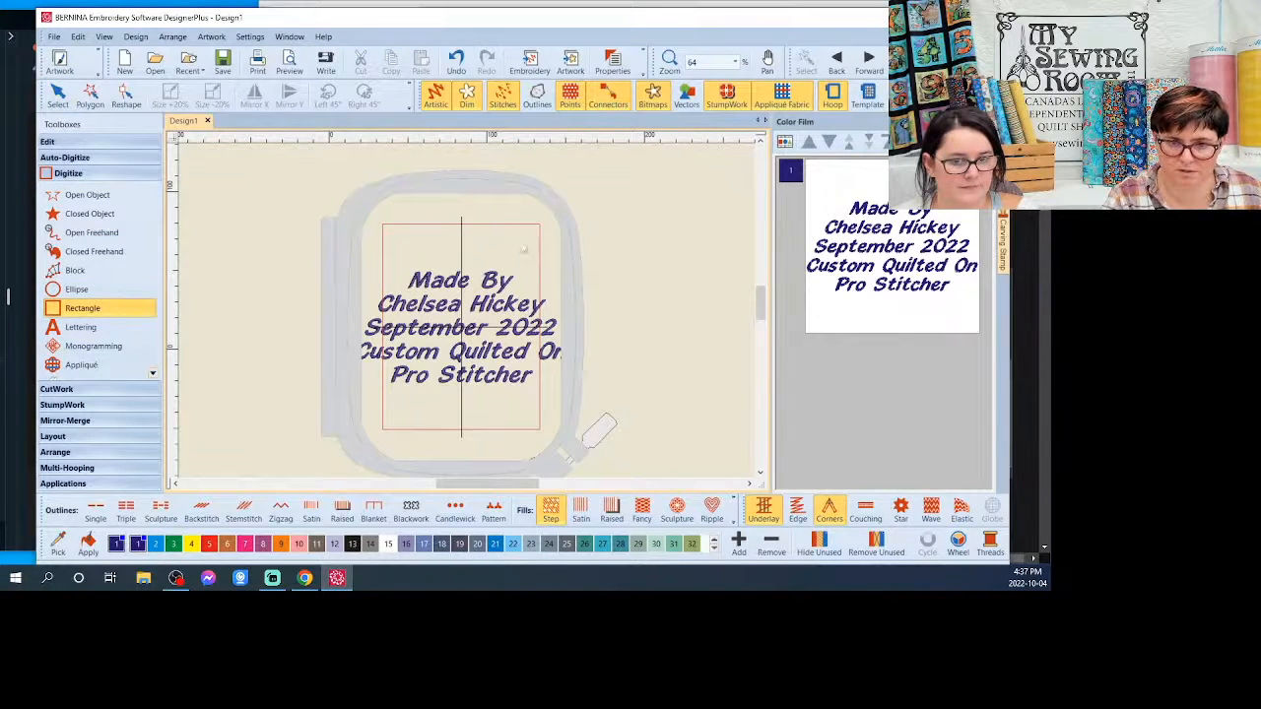
click(545, 262)
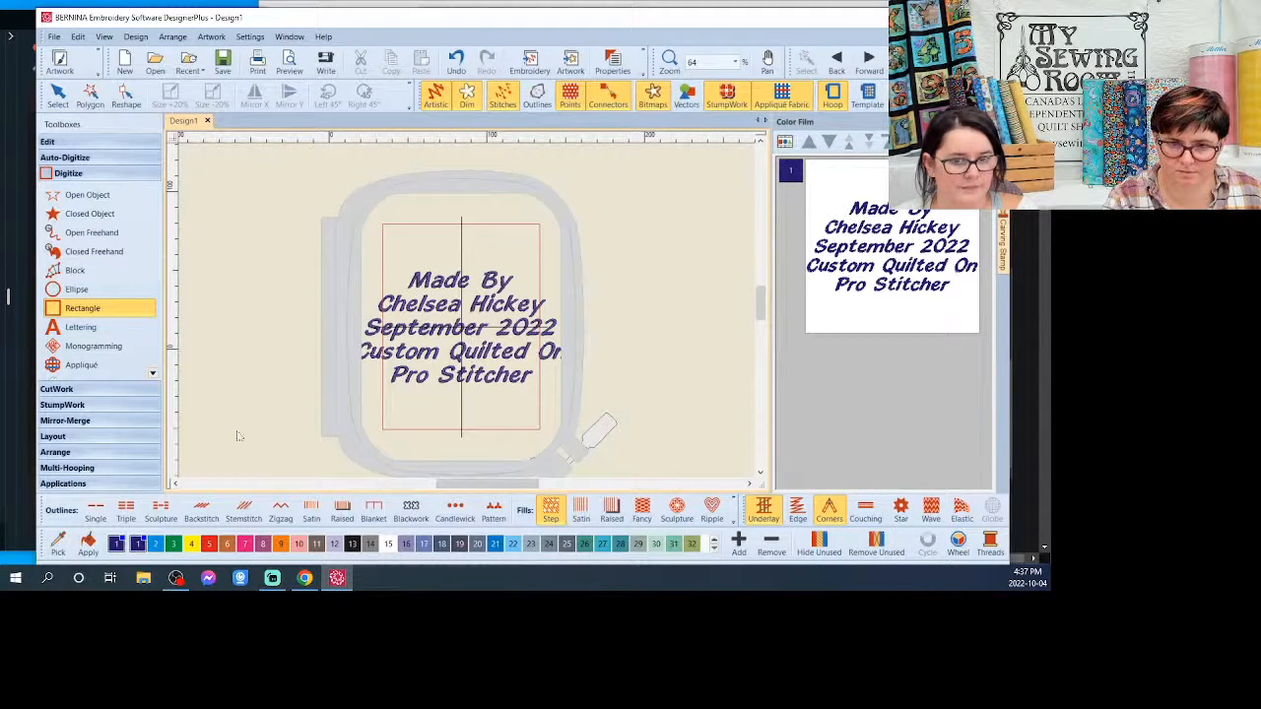
click(327, 427)
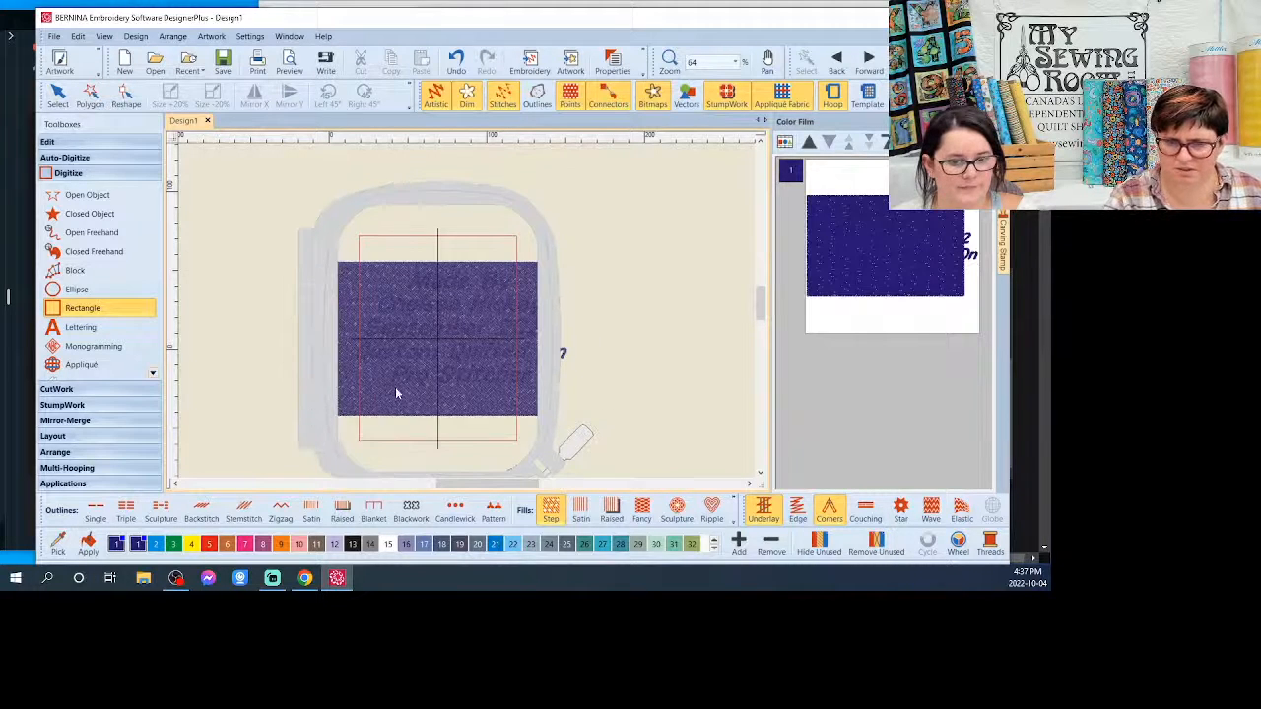
click(450, 393)
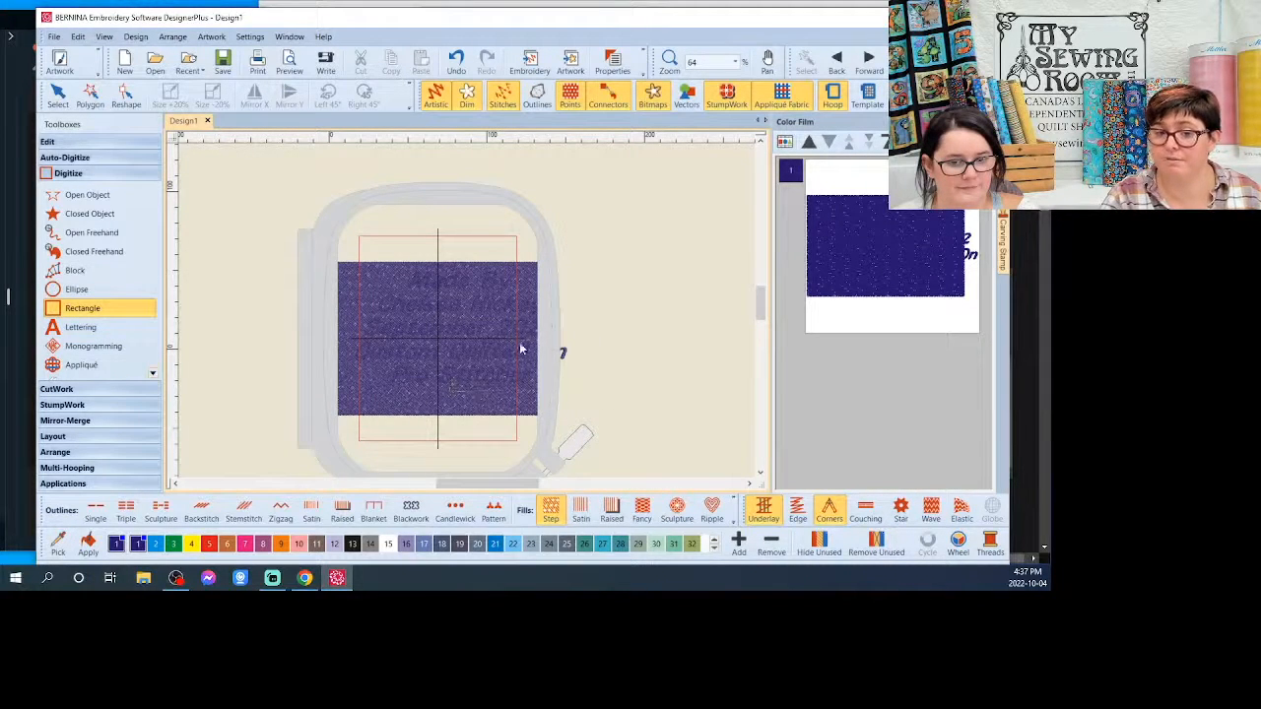
key(Escape)
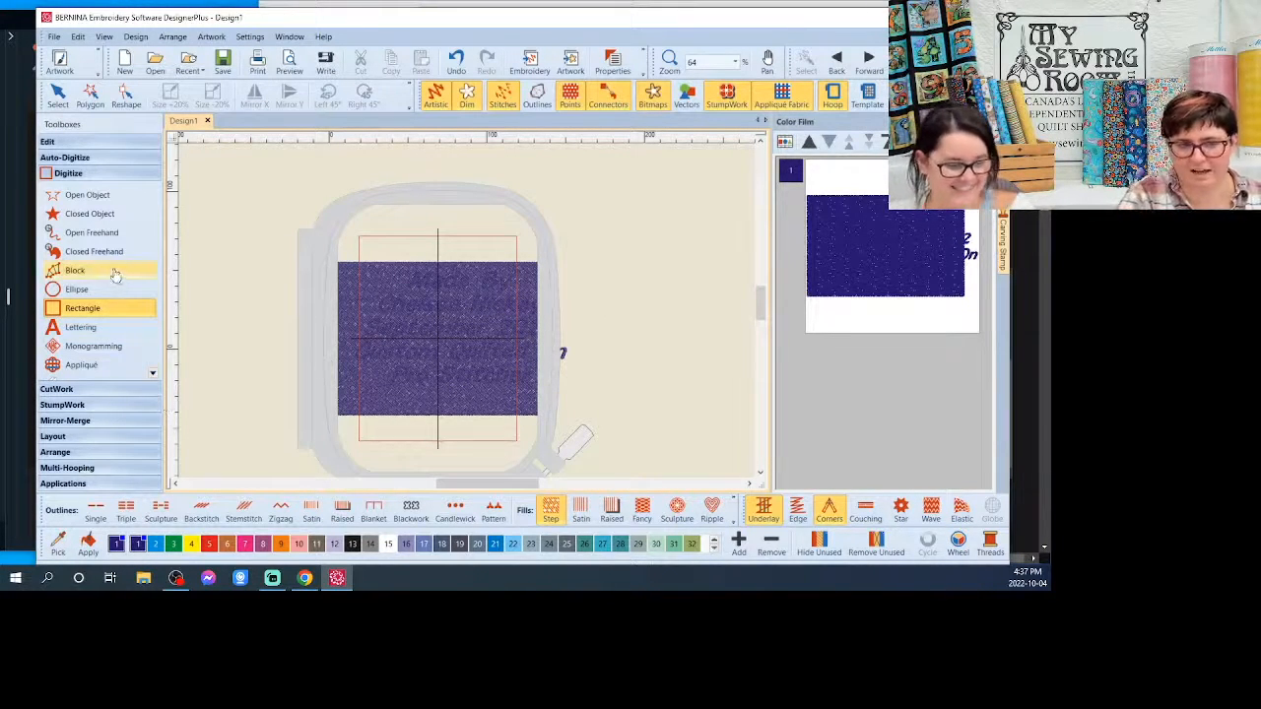
key(Escape)
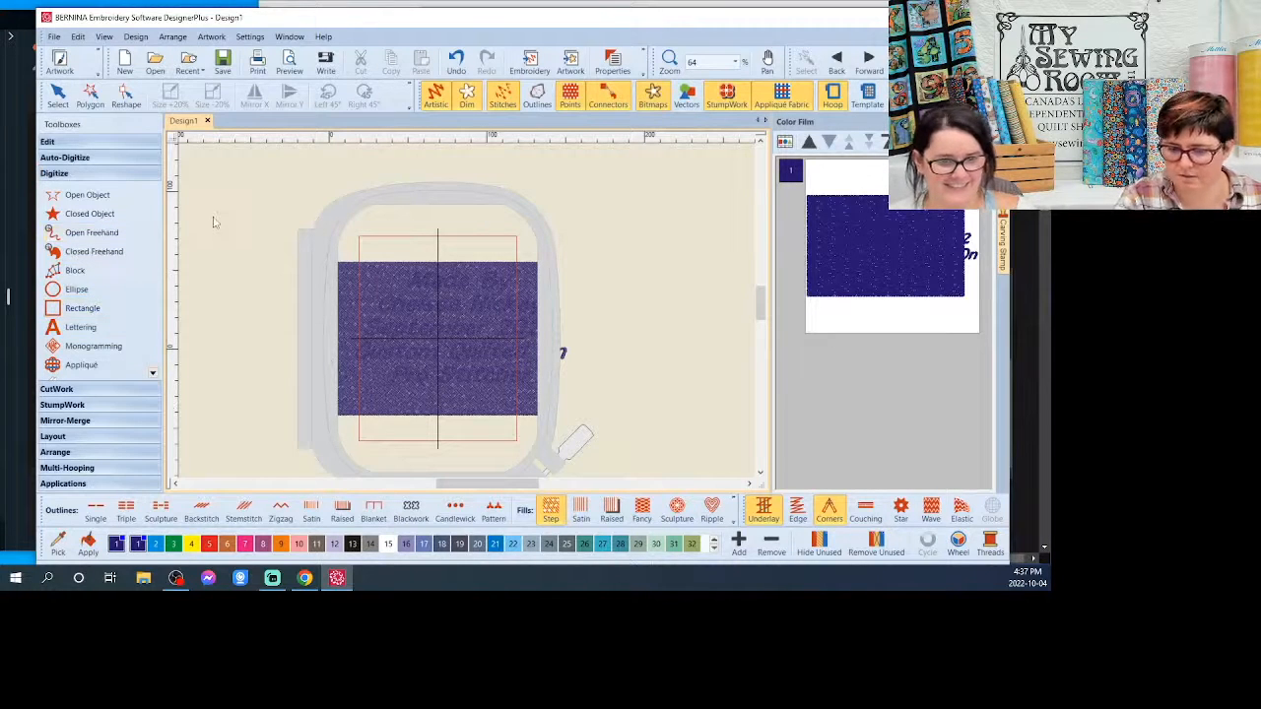
click(522, 301)
Step: Hide the hoop and drag the filled rectangle over the five-line lettering
drag(524, 303, 559, 312)
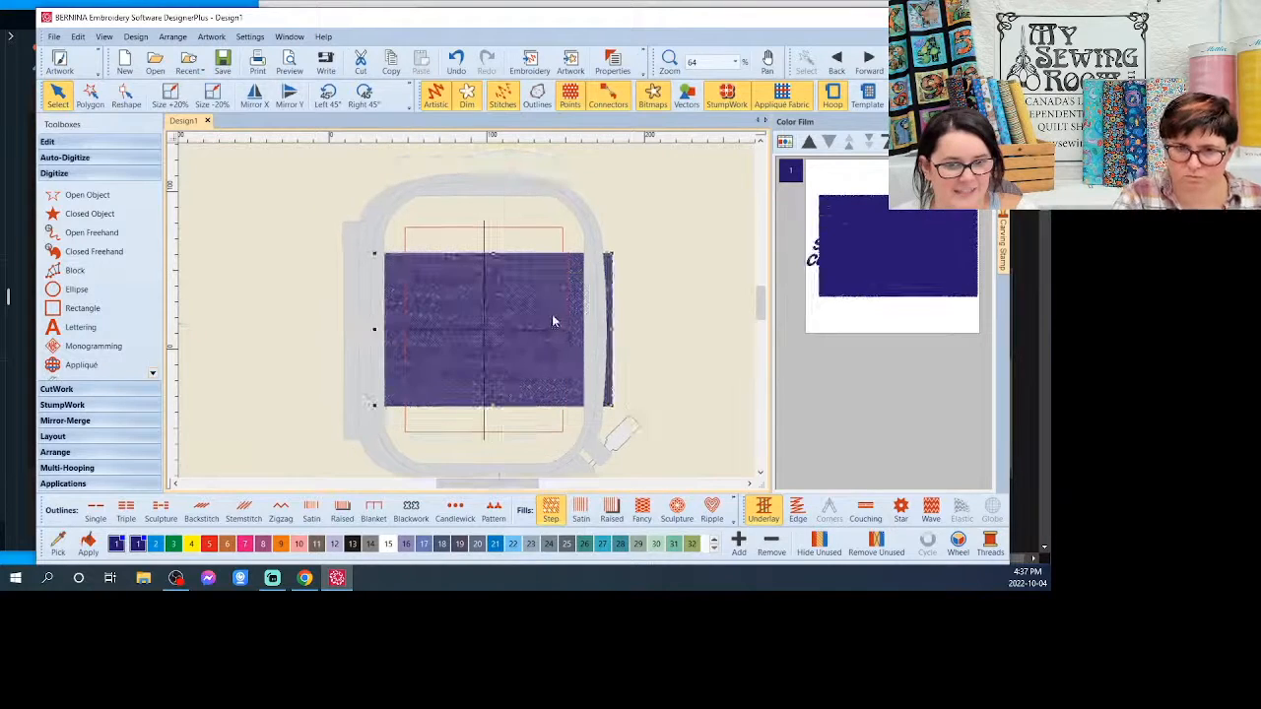
click(946, 251)
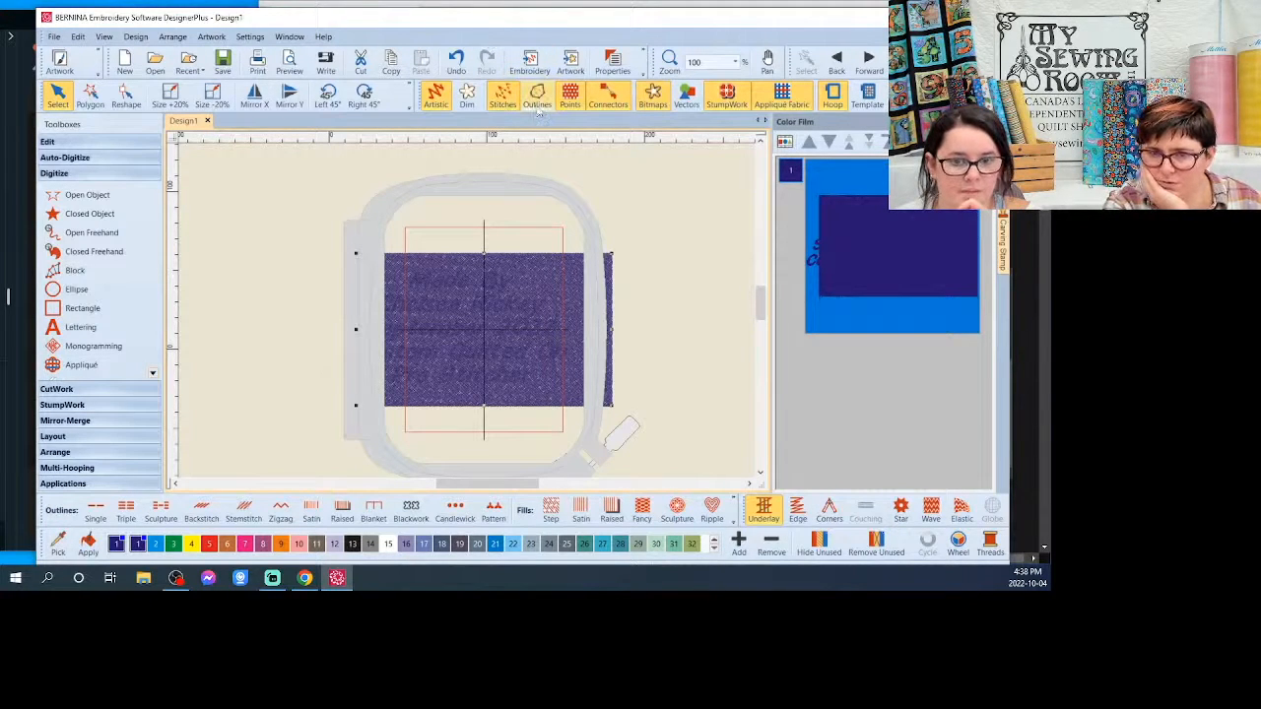
click(839, 103)
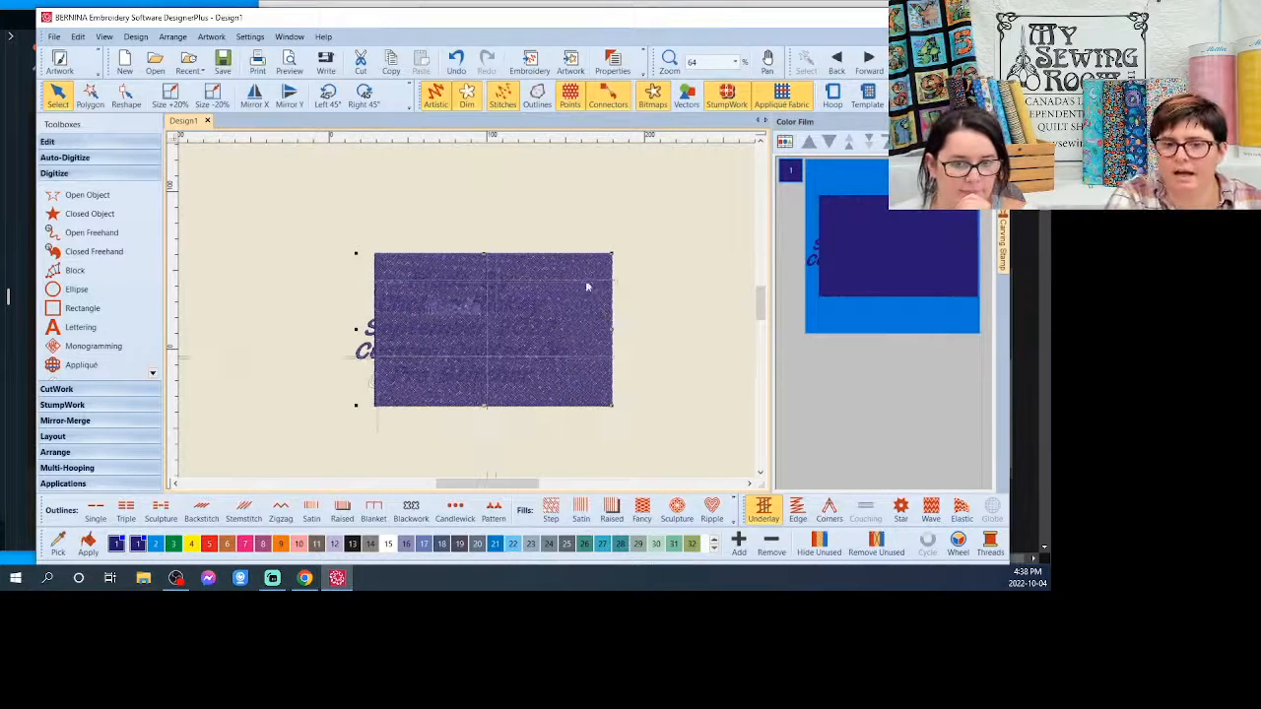
drag(586, 280, 451, 290)
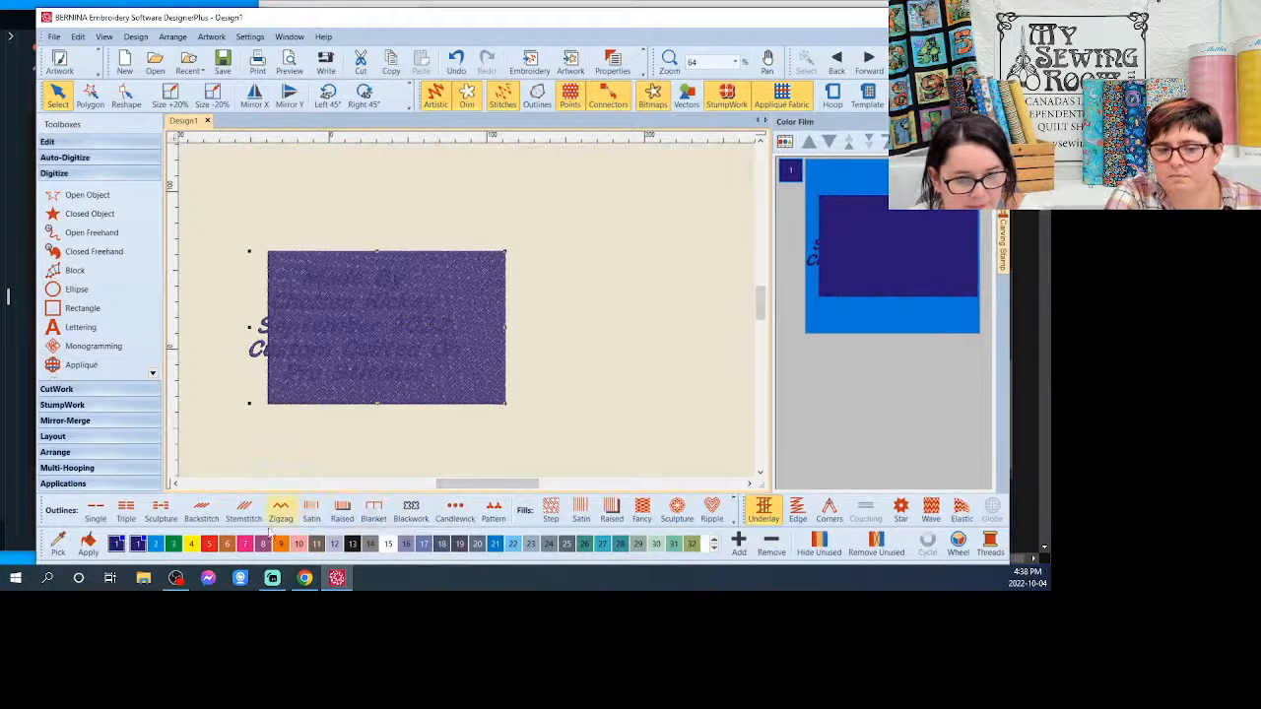
Step: Convert the rectangle into an unfilled Pattern Run border (Heirloom pattern 705, 11.52 mm)
click(494, 509)
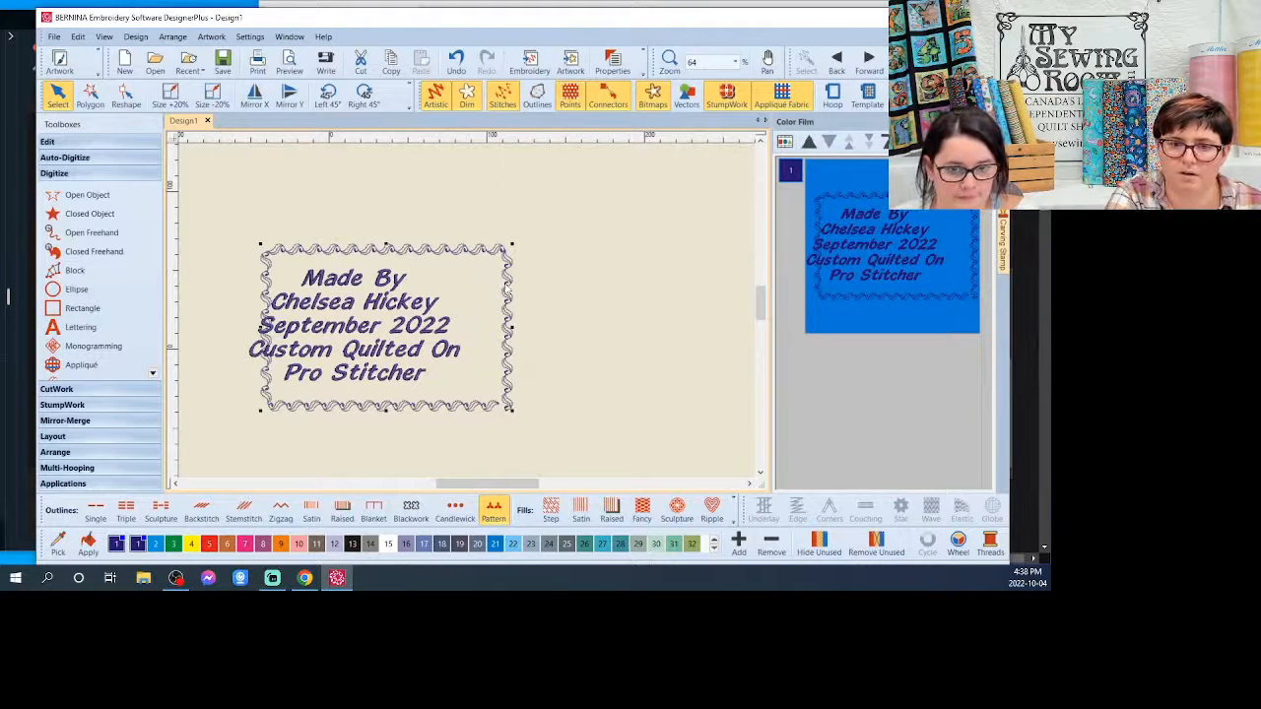
right_click(509, 292)
Step: In the border's properties keep Pattern Run and browse the Quilting pattern set
click(552, 11)
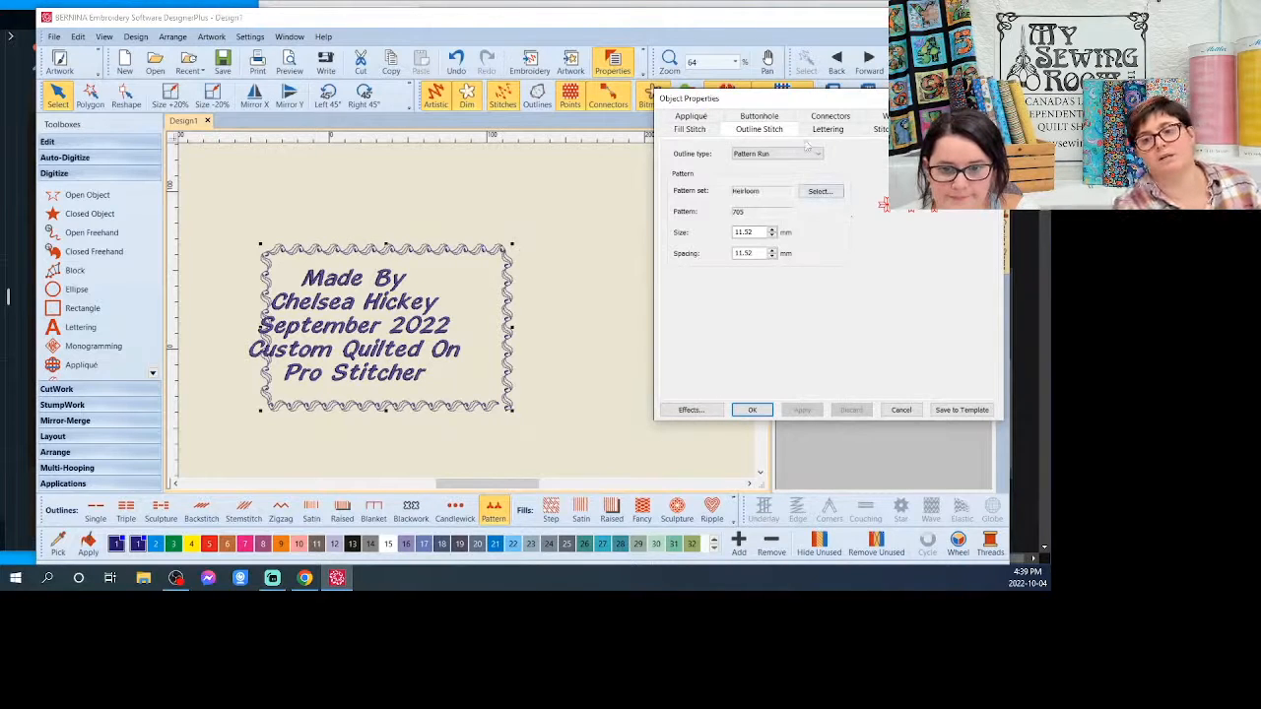
click(800, 156)
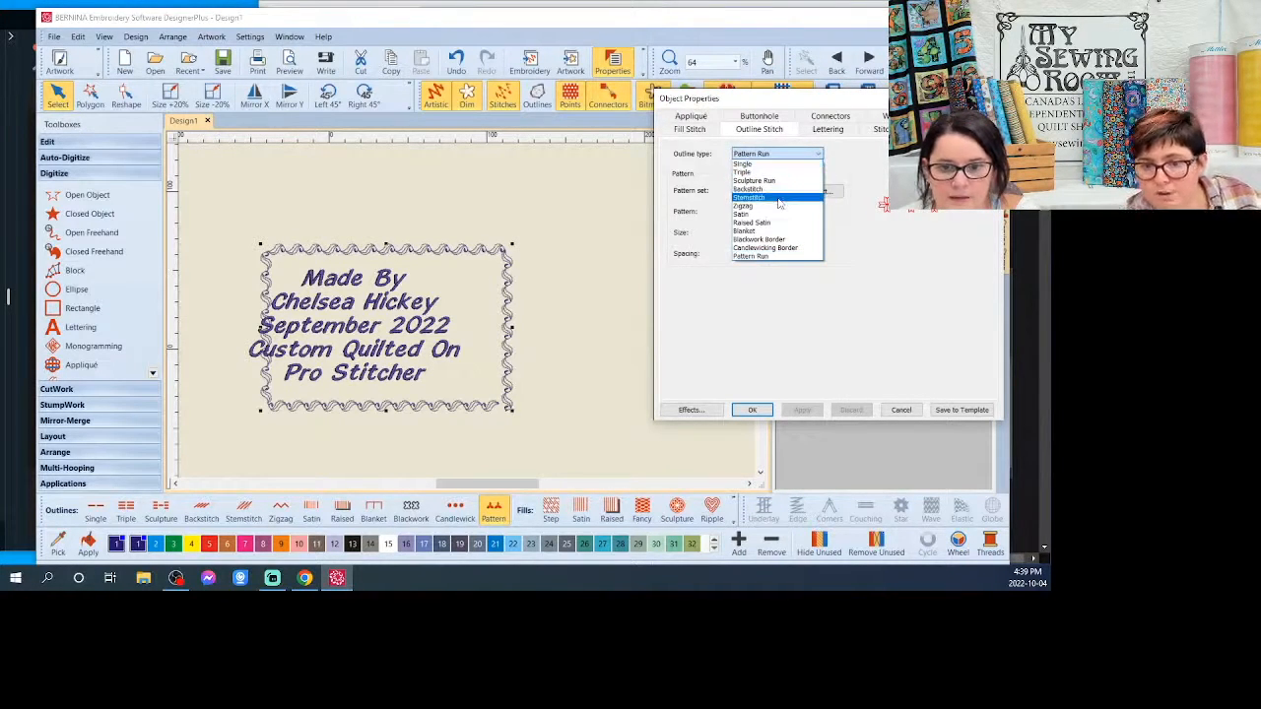
click(772, 258)
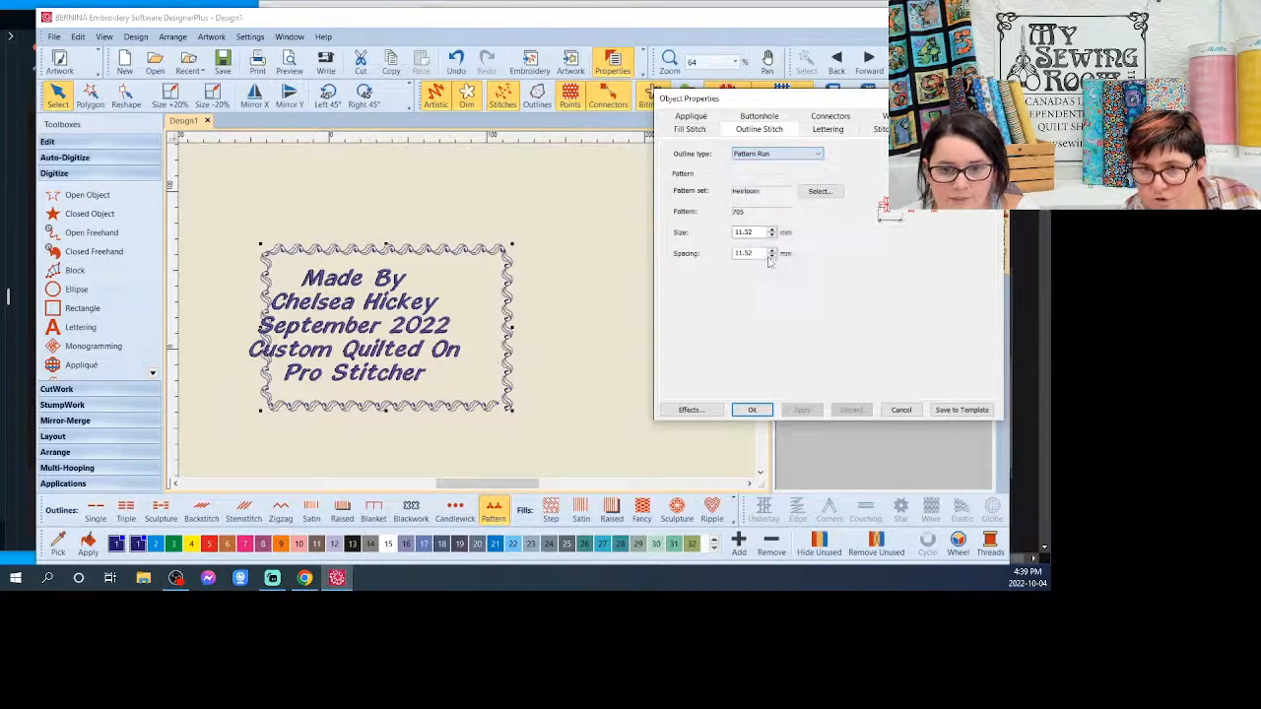
click(822, 191)
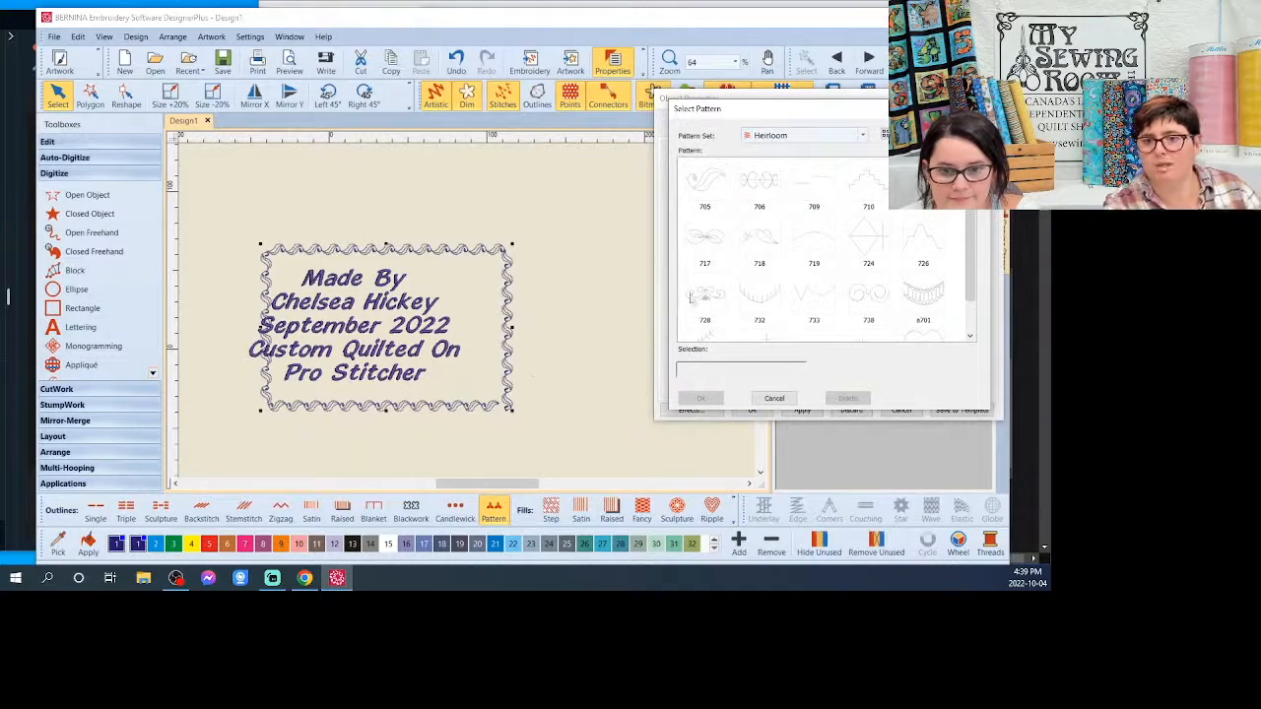
scroll(785, 265, down, 1)
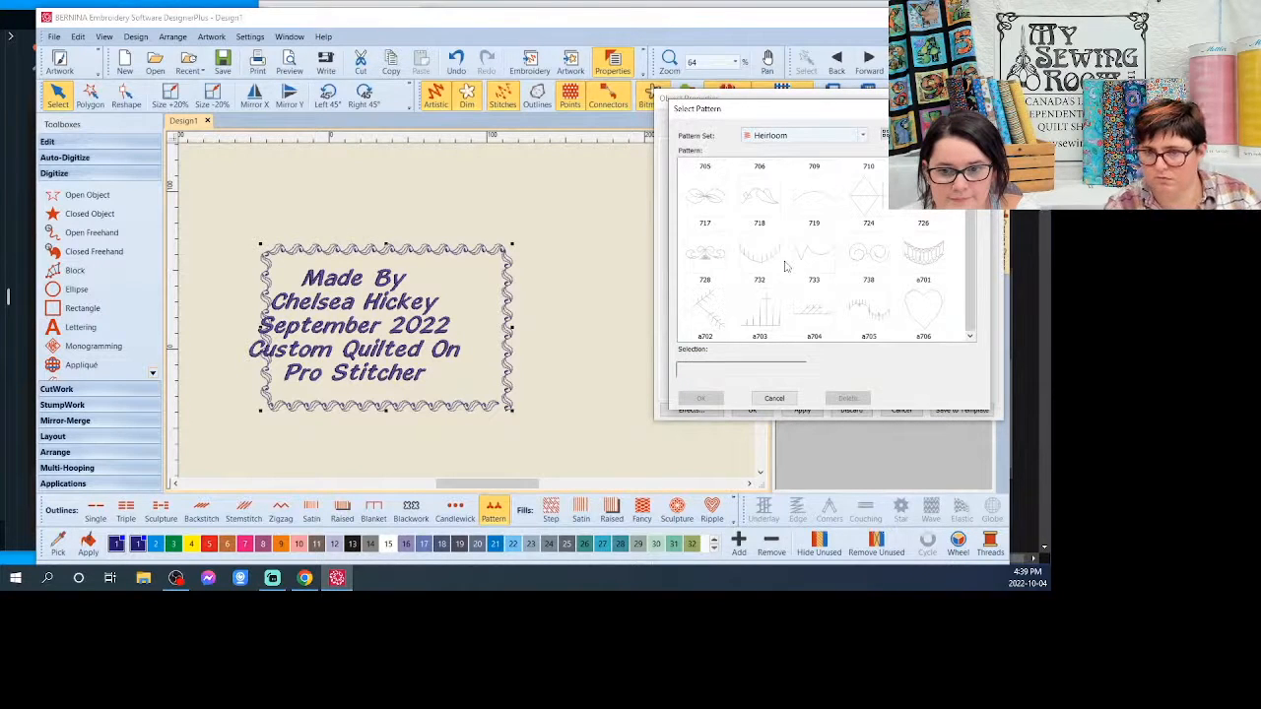
click(800, 135)
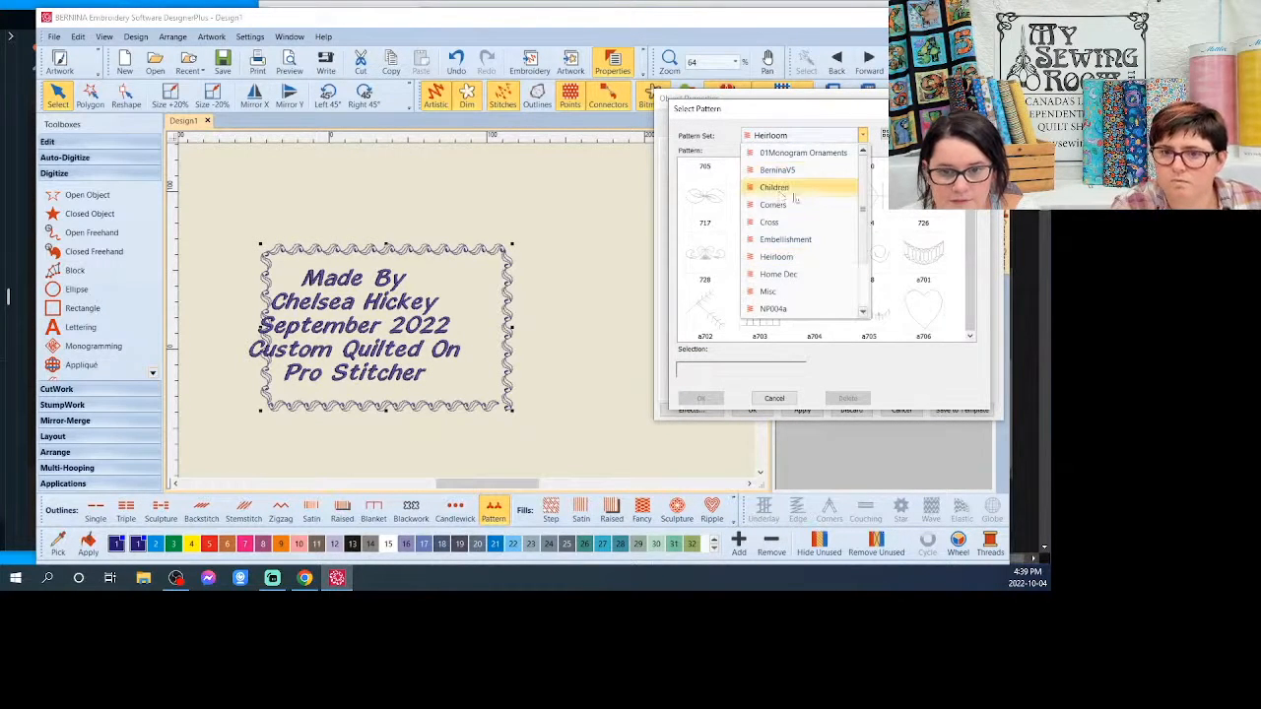
scroll(825, 229, down, 2)
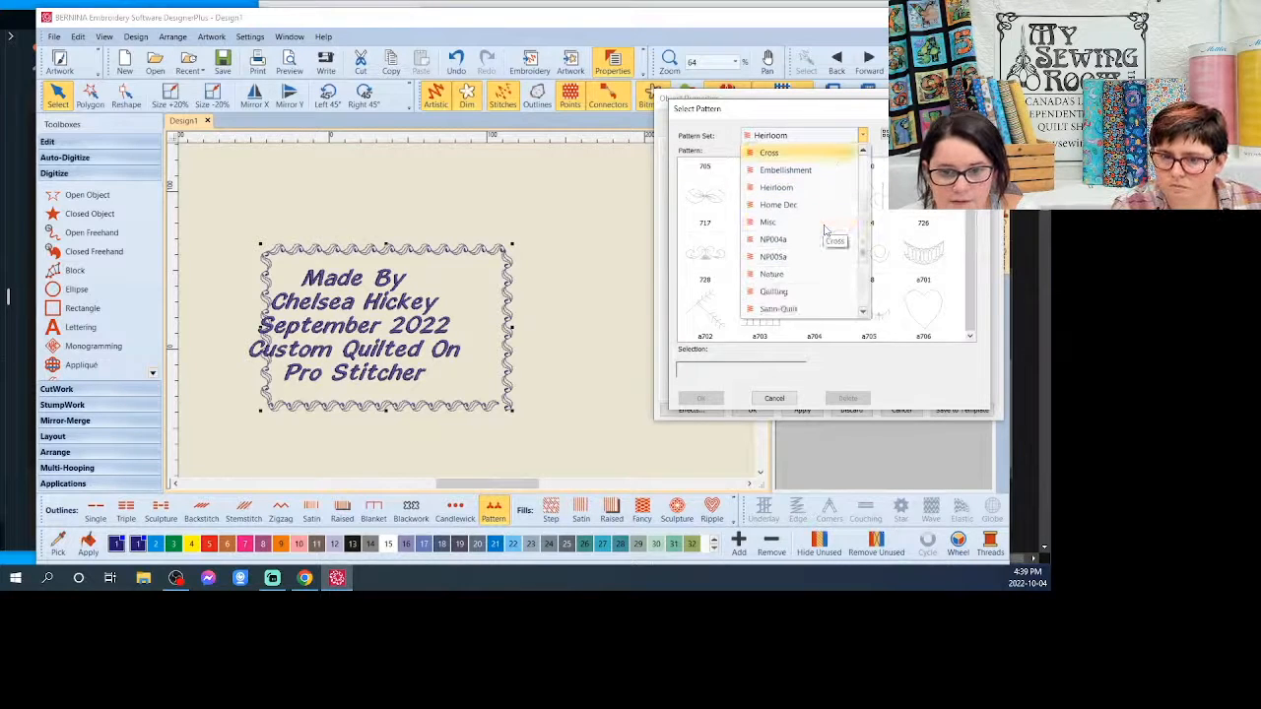
click(791, 294)
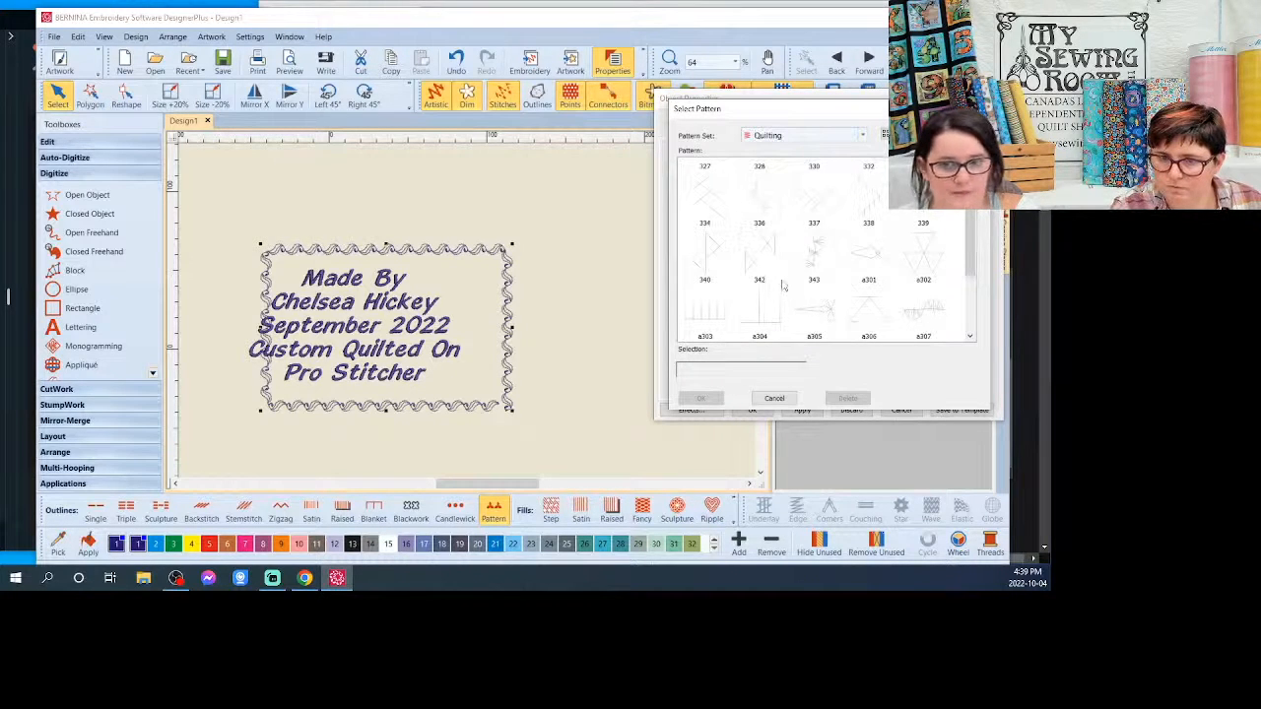
scroll(830, 230, down, 2)
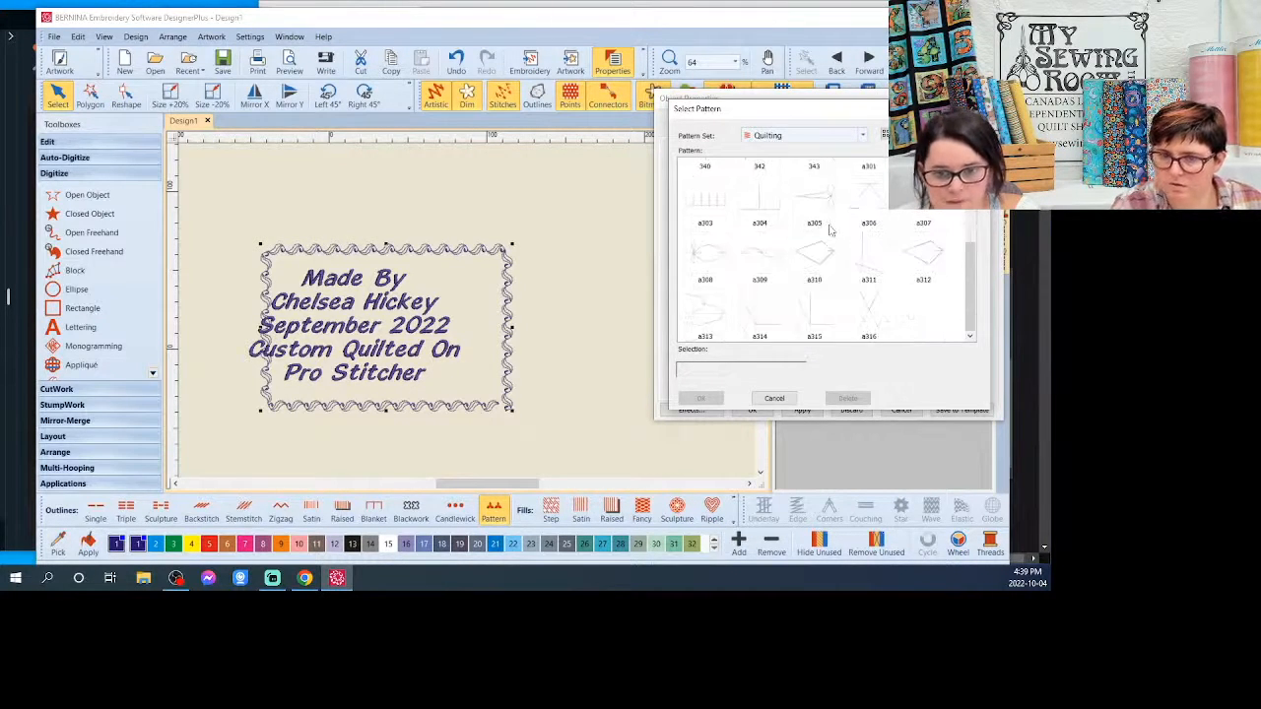
scroll(830, 230, up, 3)
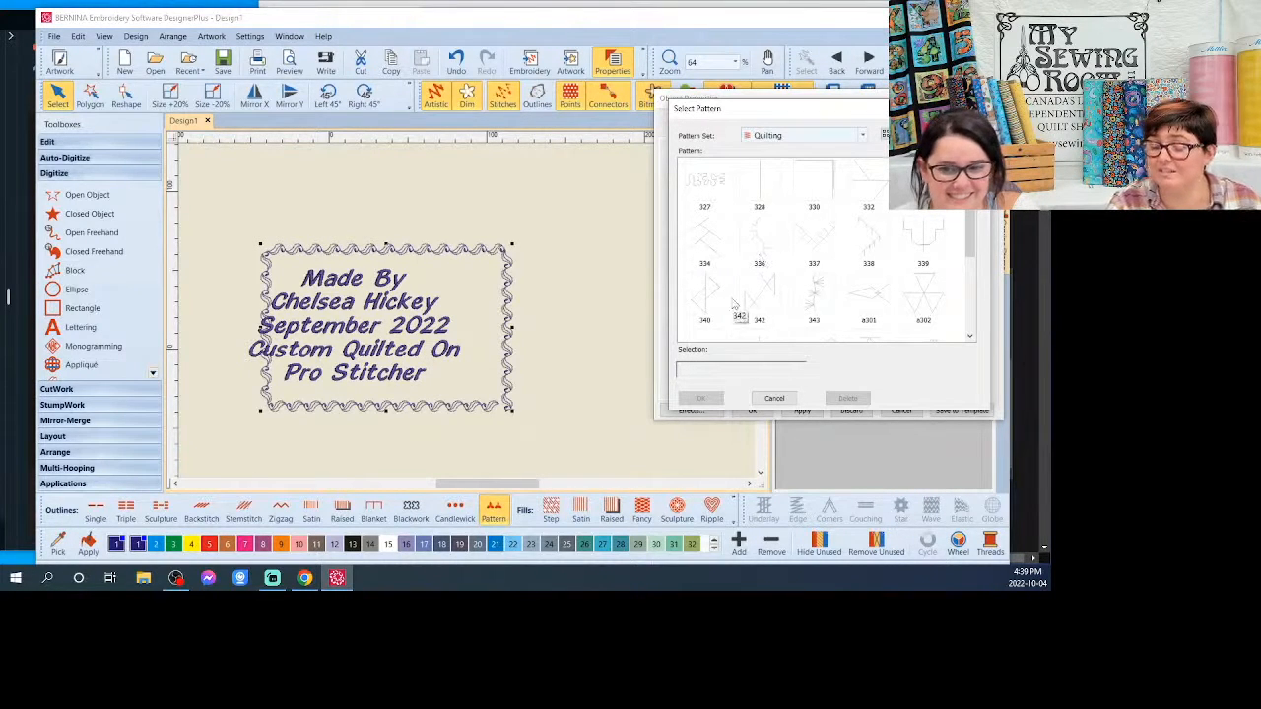
Step: Compare the Satin-Quilt, Heirloom and Home Dec pattern sets
click(863, 137)
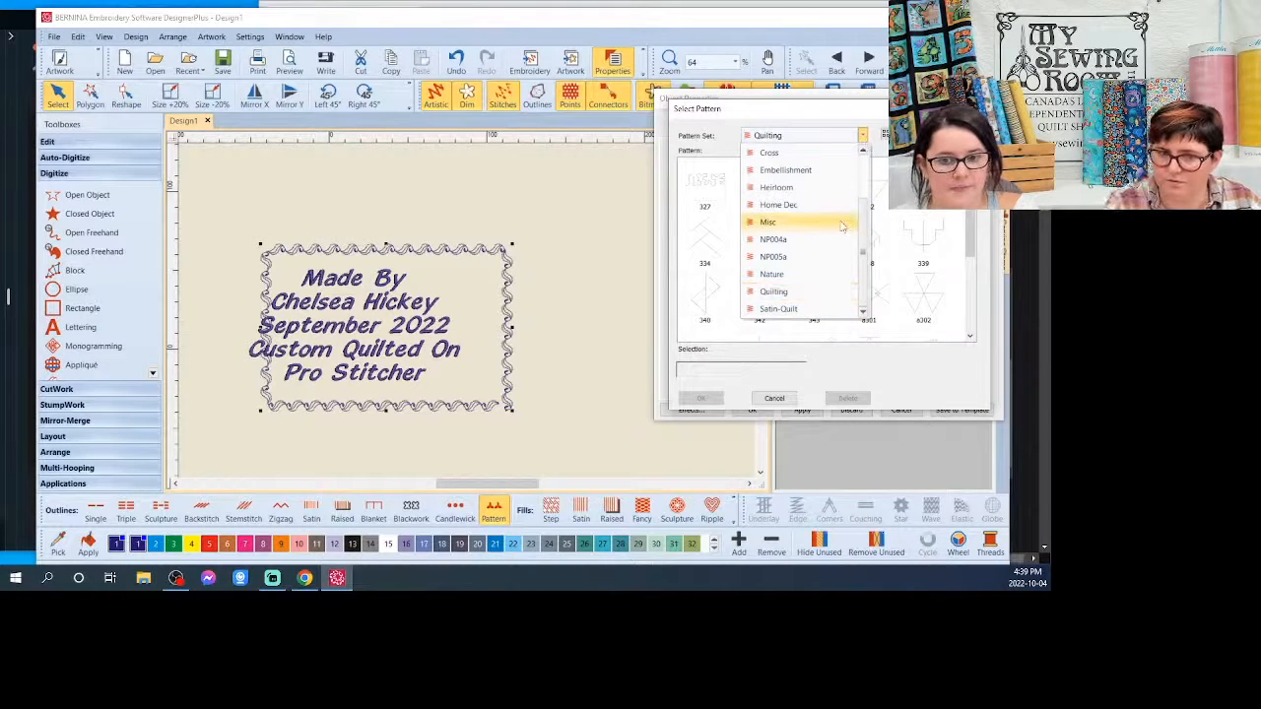
click(824, 313)
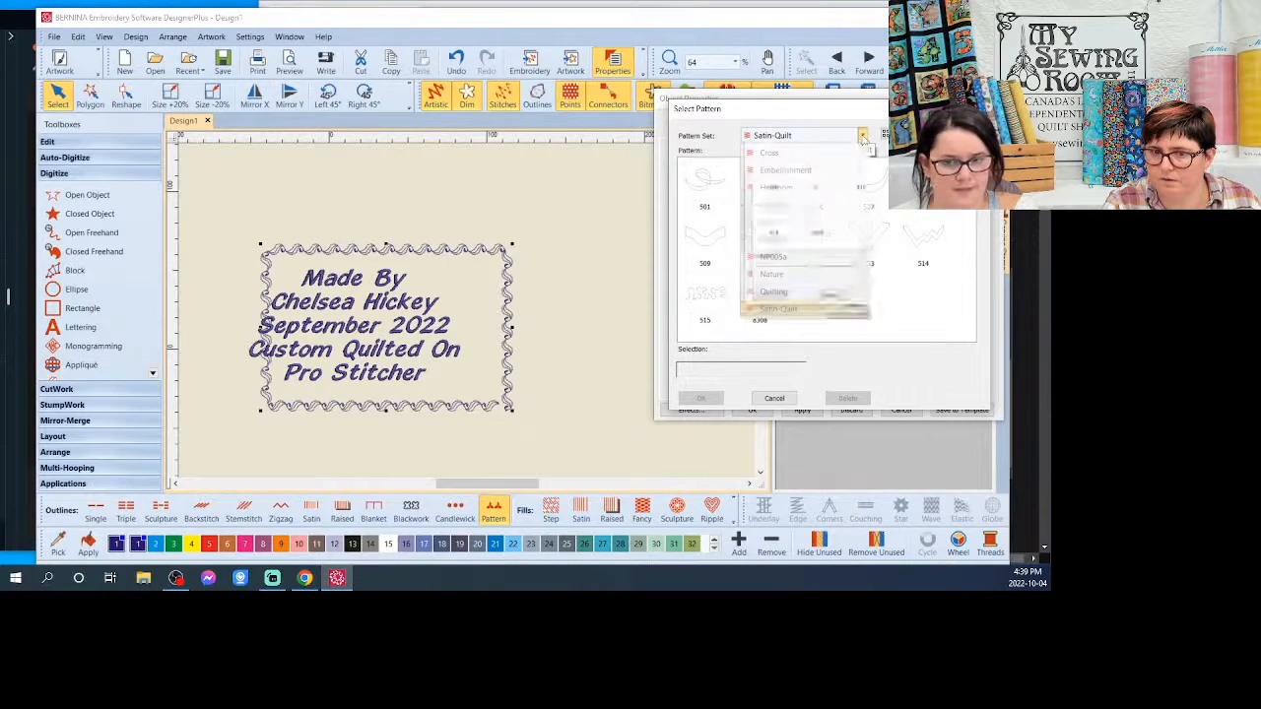
click(861, 135)
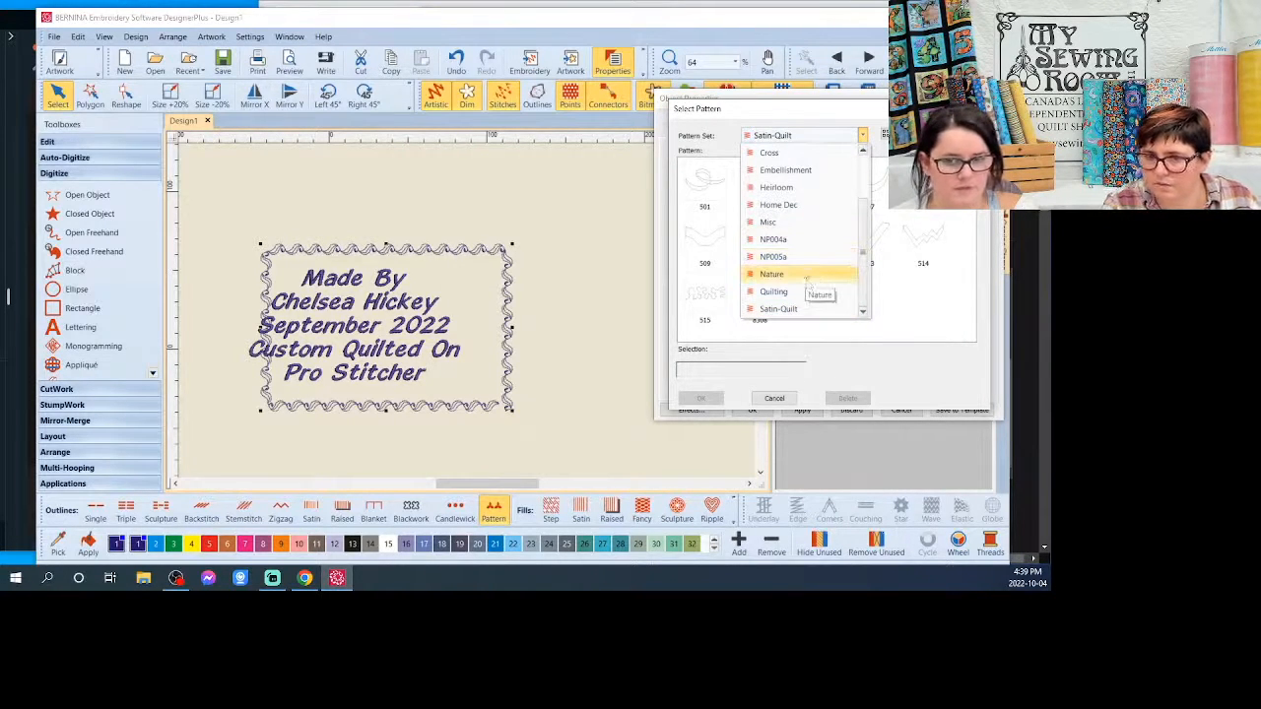
click(810, 187)
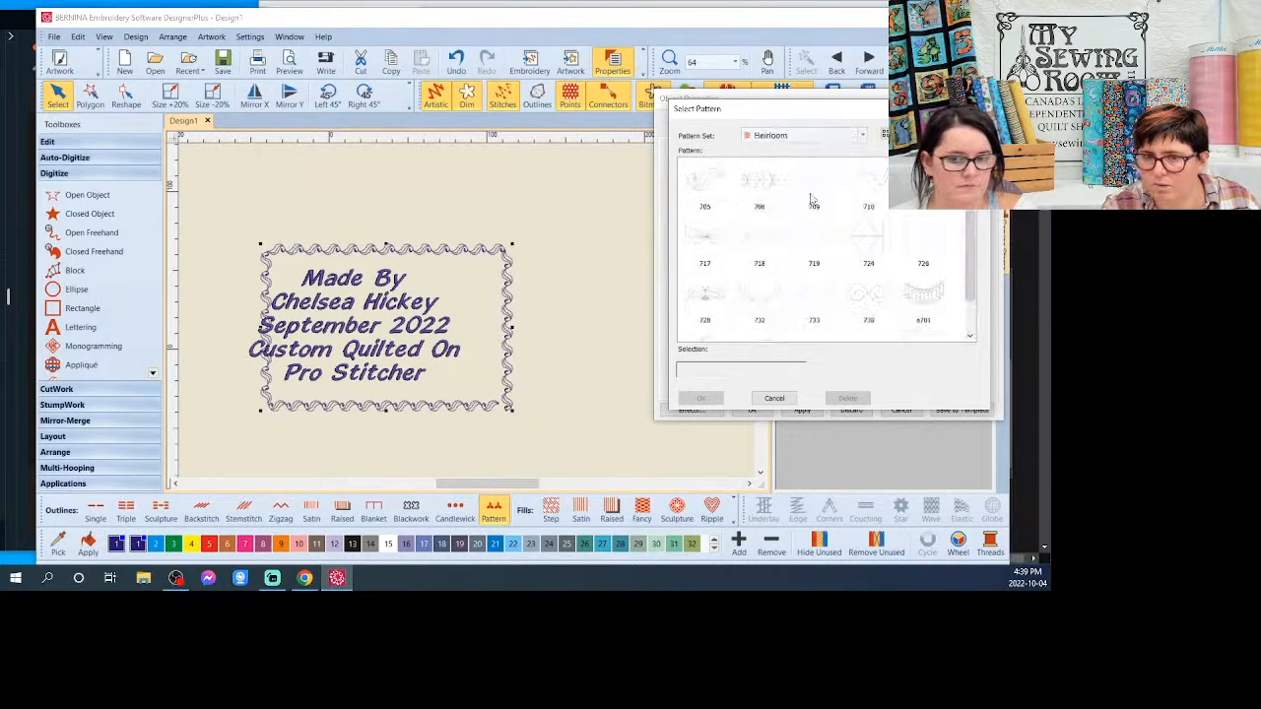
click(861, 136)
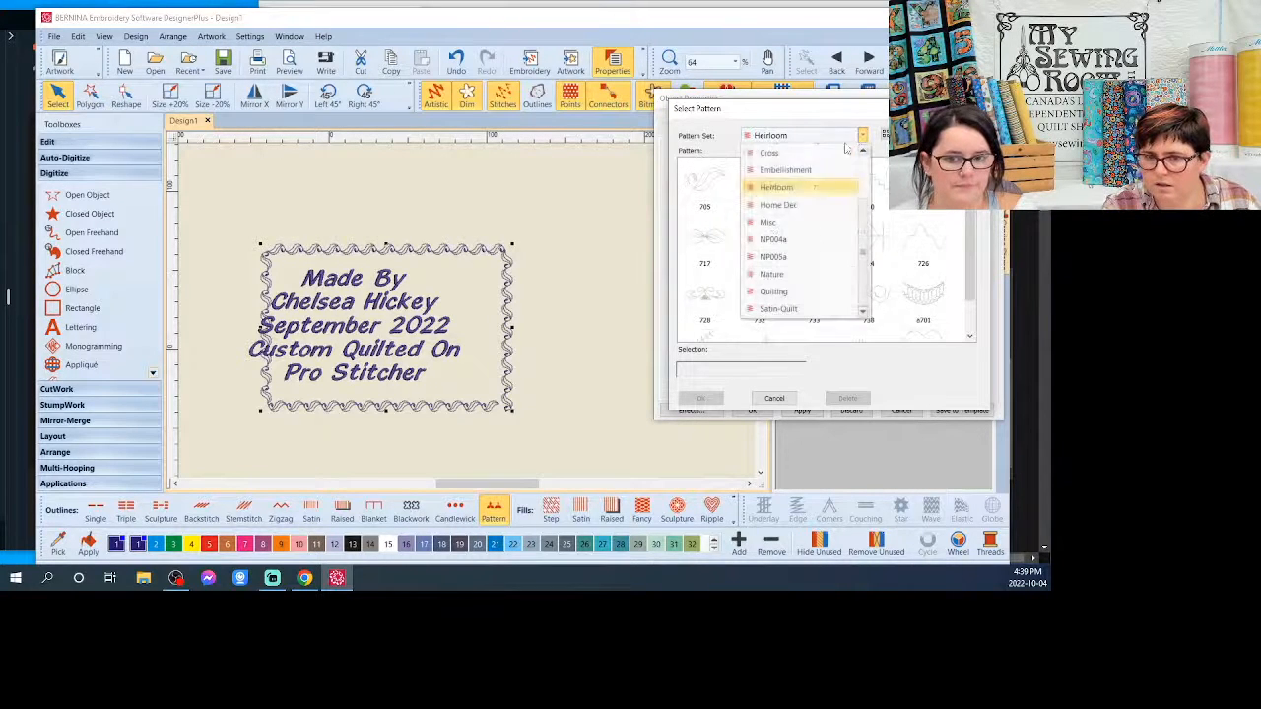
click(814, 205)
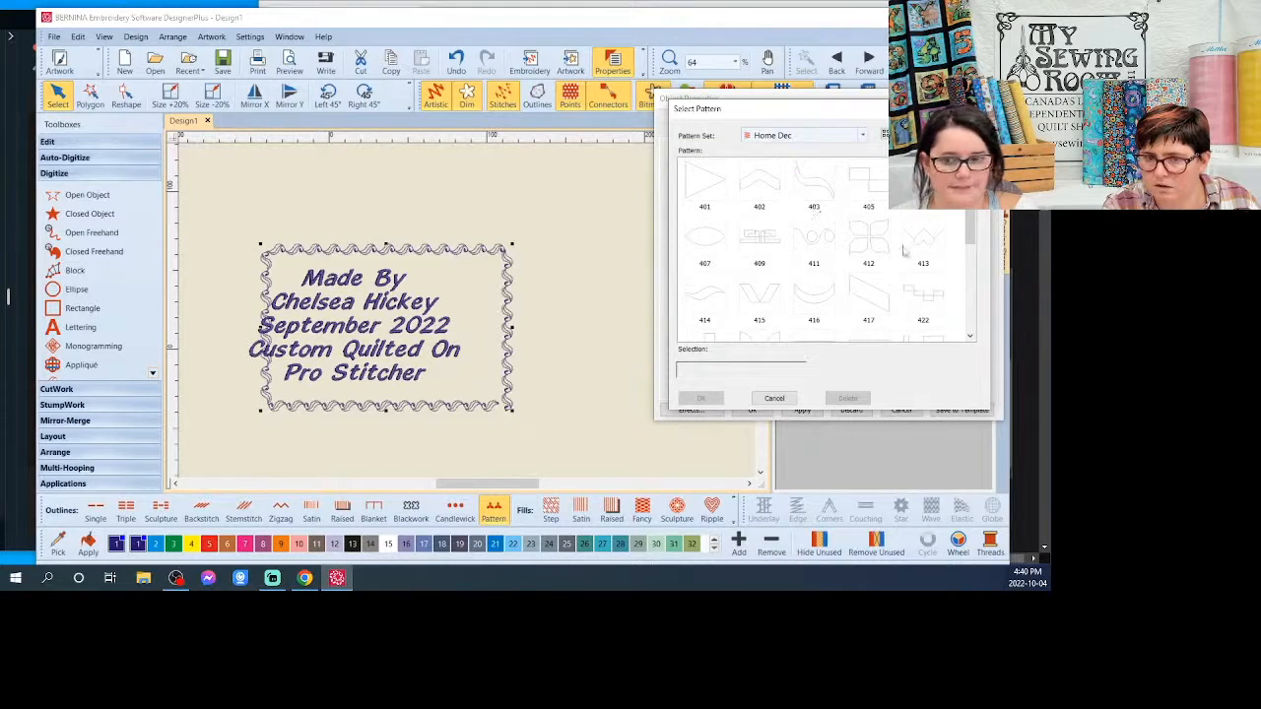
scroll(847, 296, down, 3)
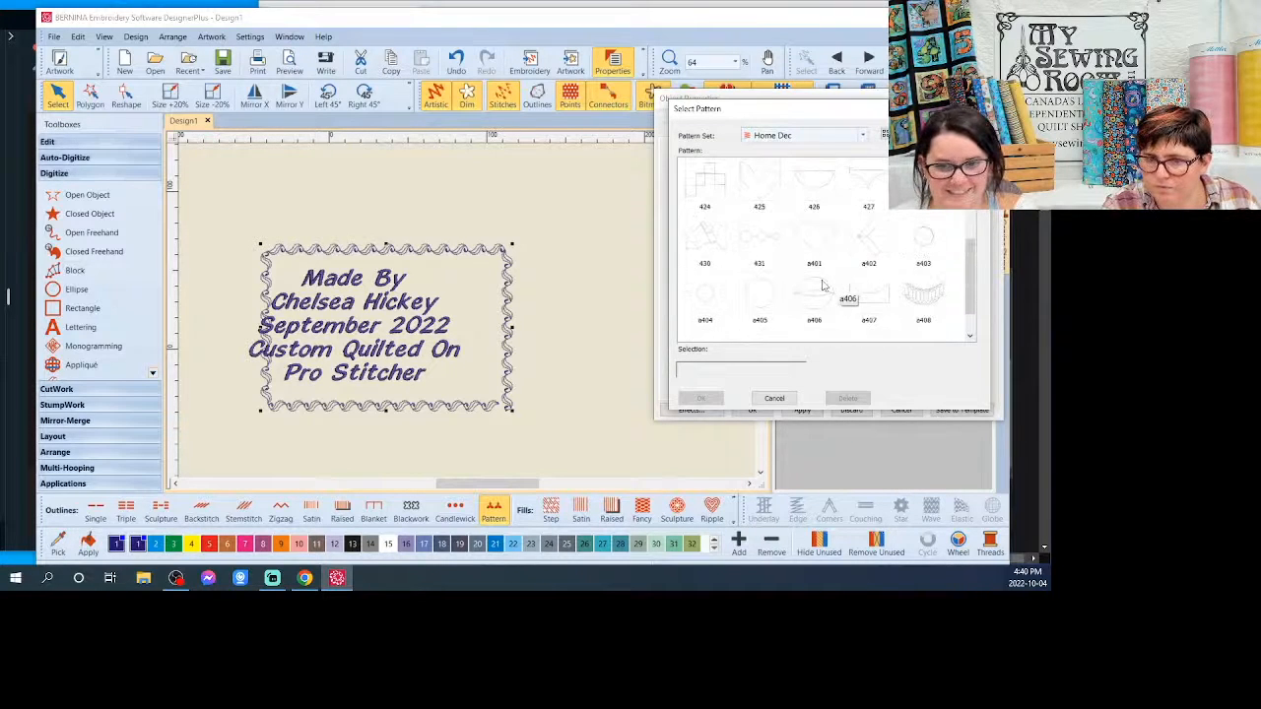
scroll(823, 286, up, 1)
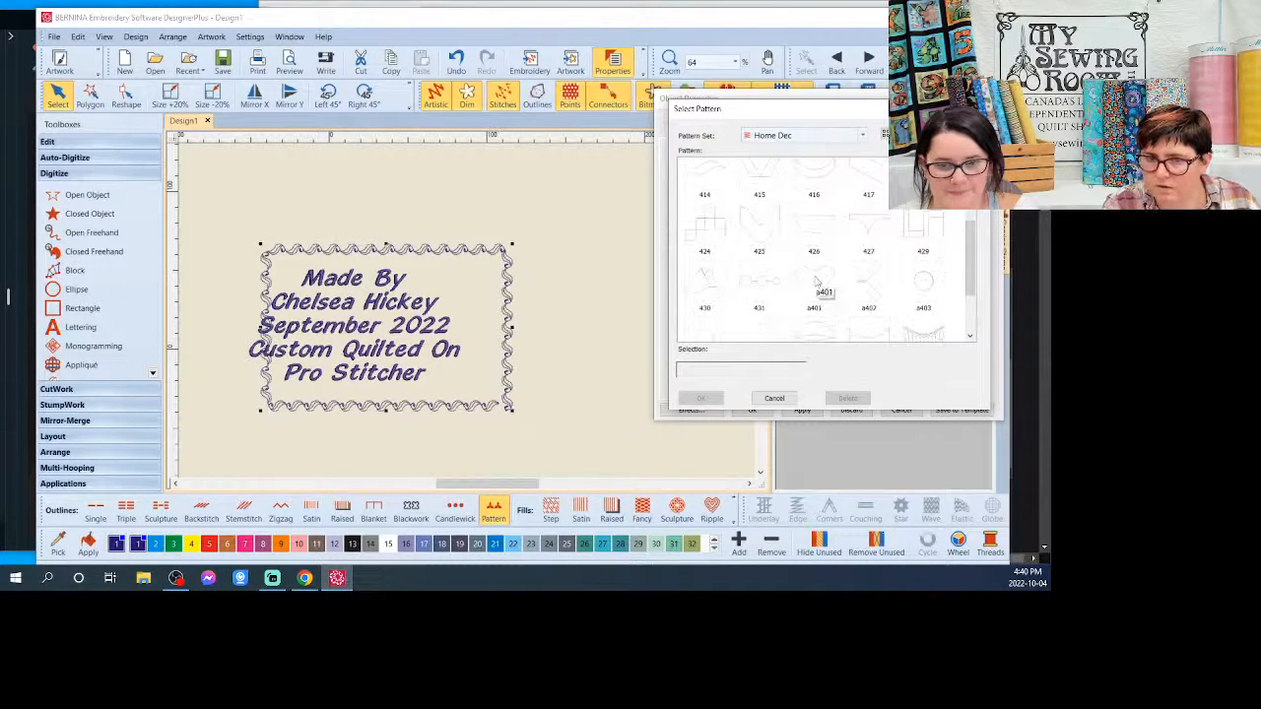
scroll(816, 283, up, 2)
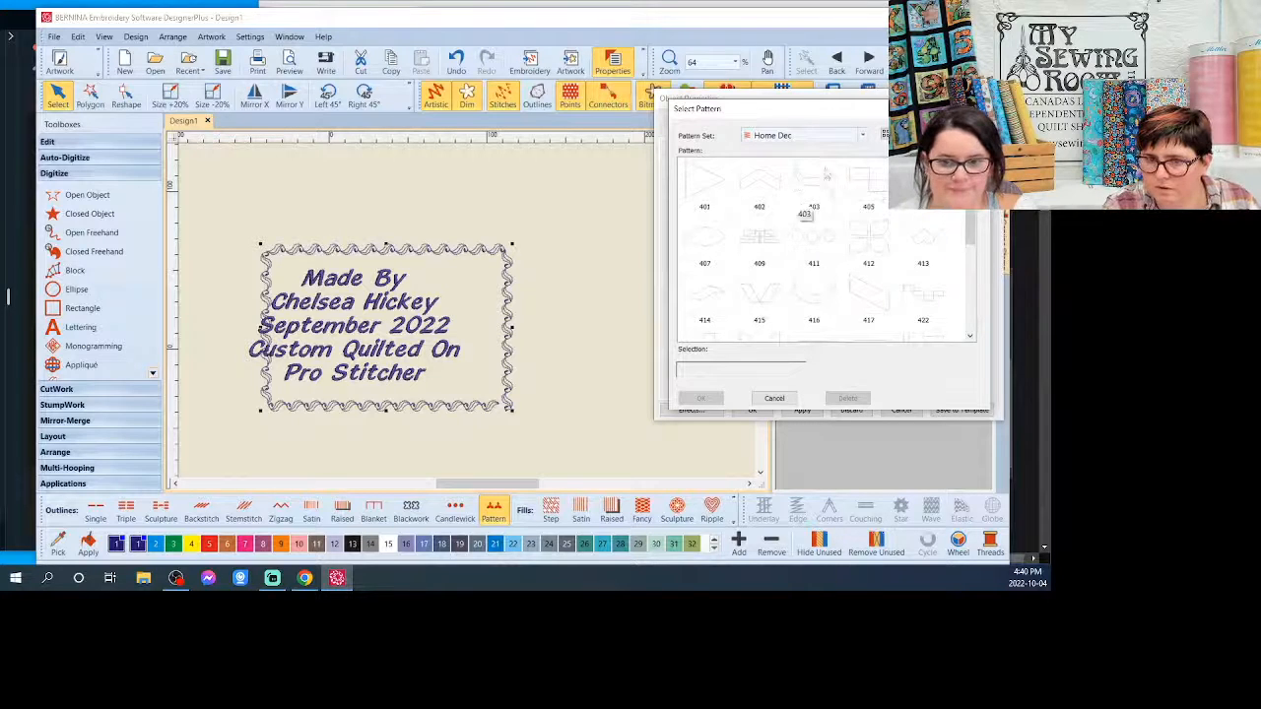
Step: Choose pattern 601 from the Embellishment set and confirm it
click(788, 138)
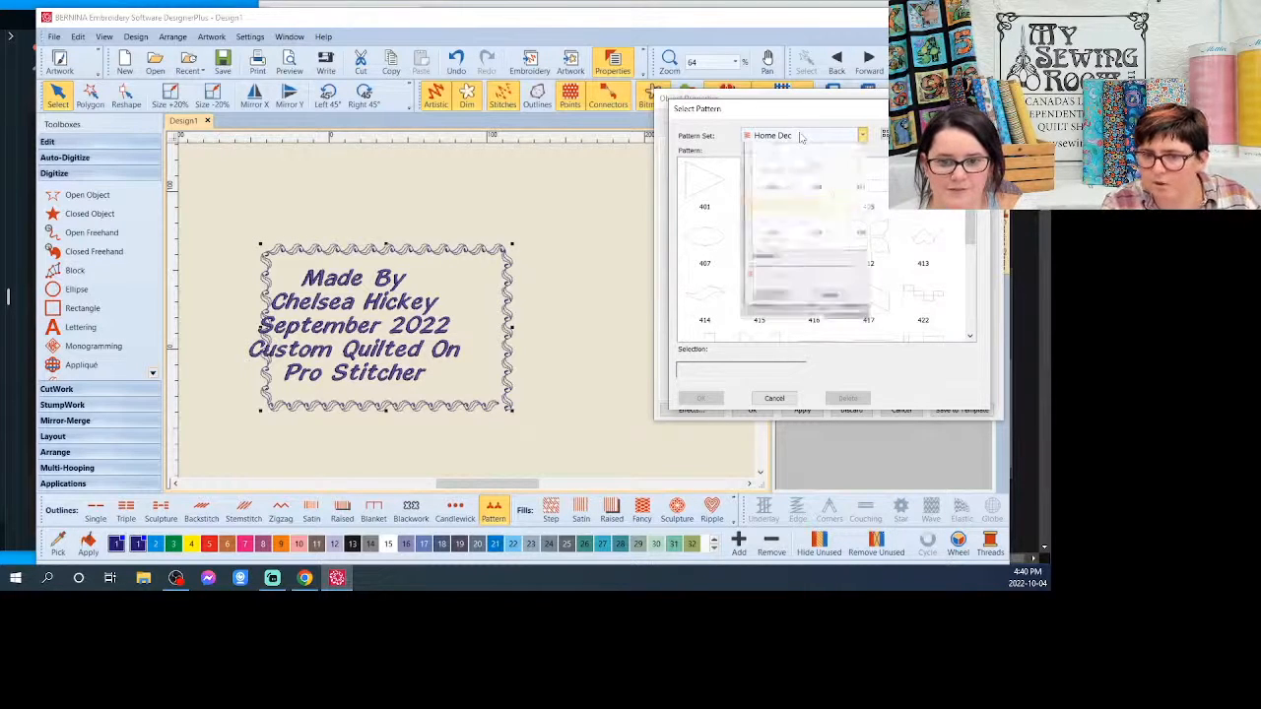
click(802, 171)
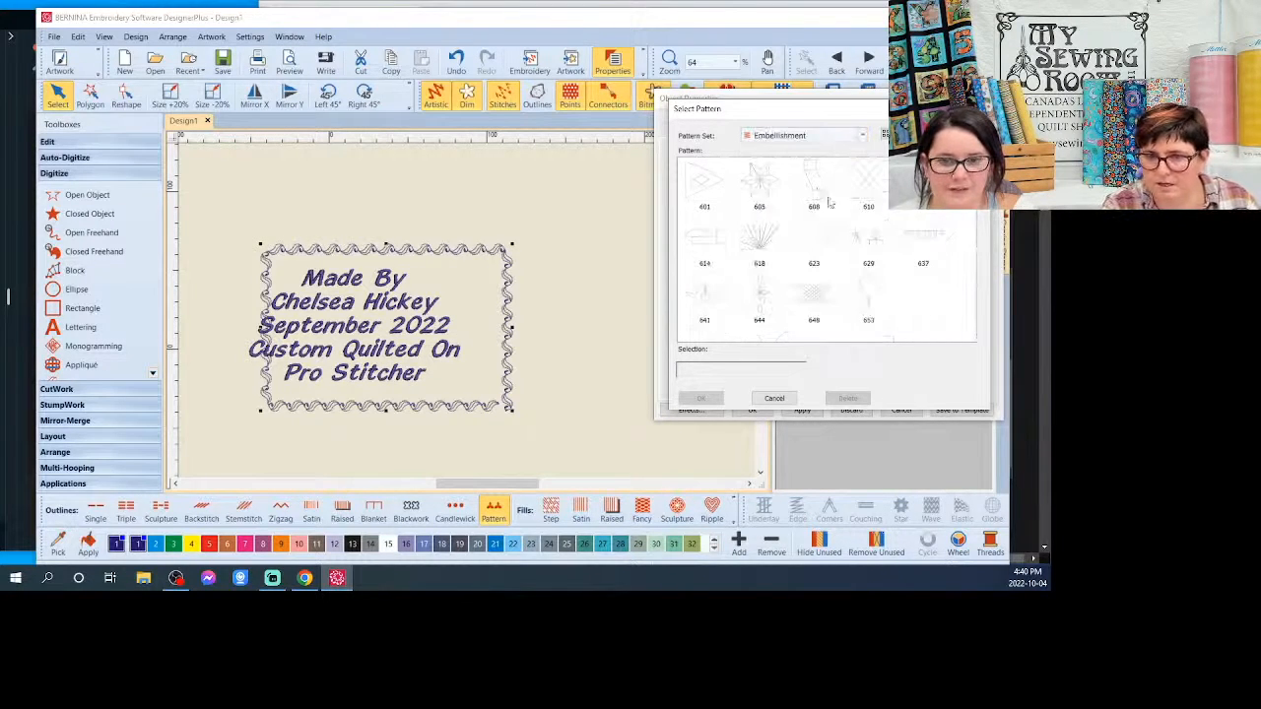
click(724, 207)
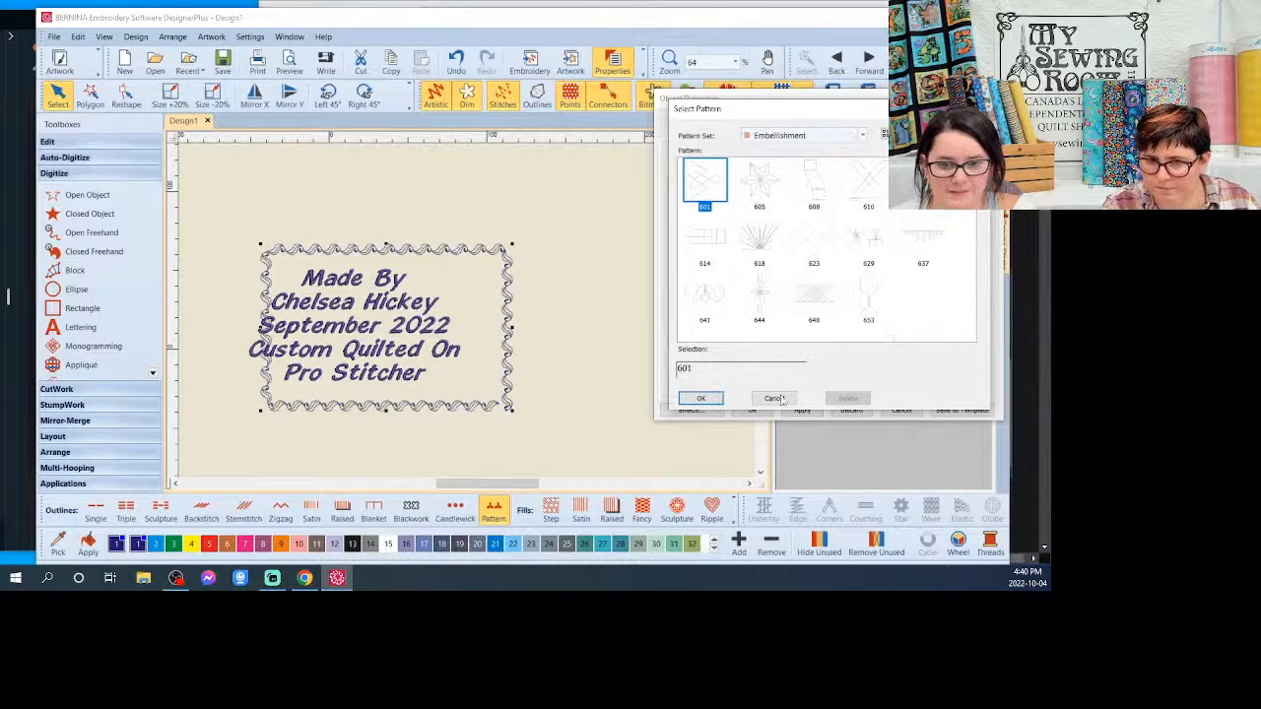
click(700, 398)
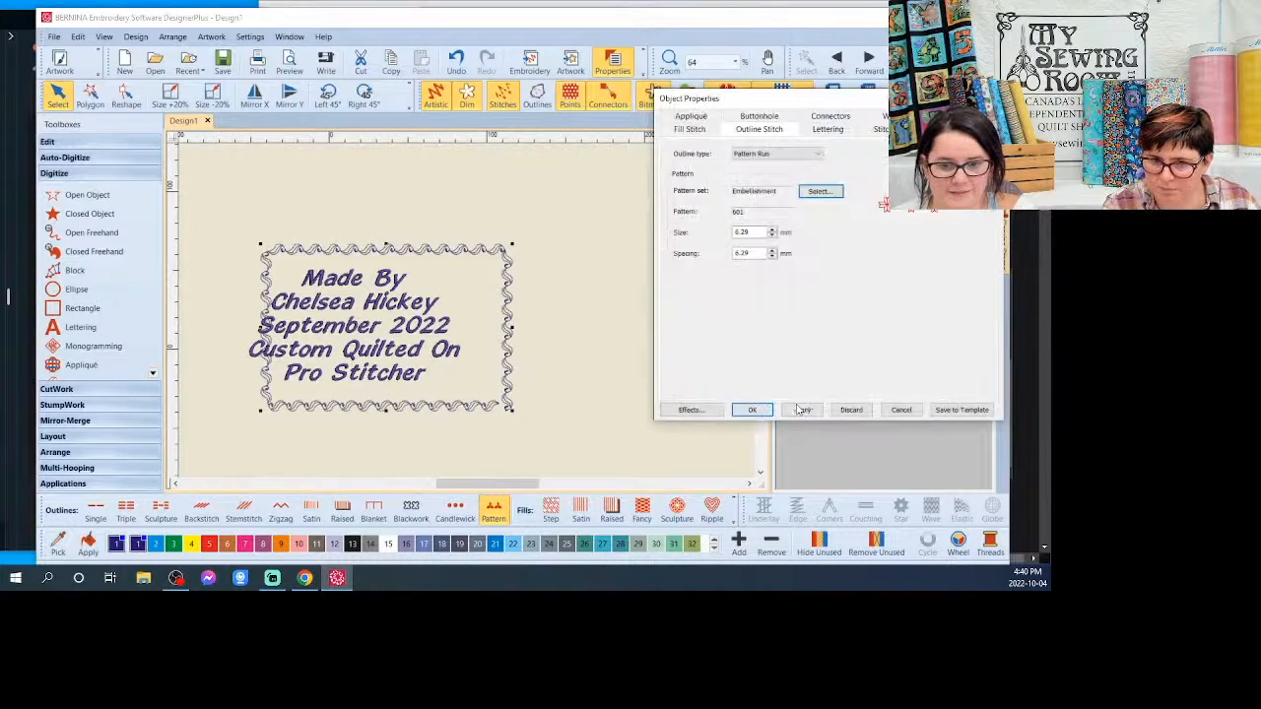
Step: Apply Embellishment pattern 601 to the border, confirm, and marquee-select the whole label
click(802, 410)
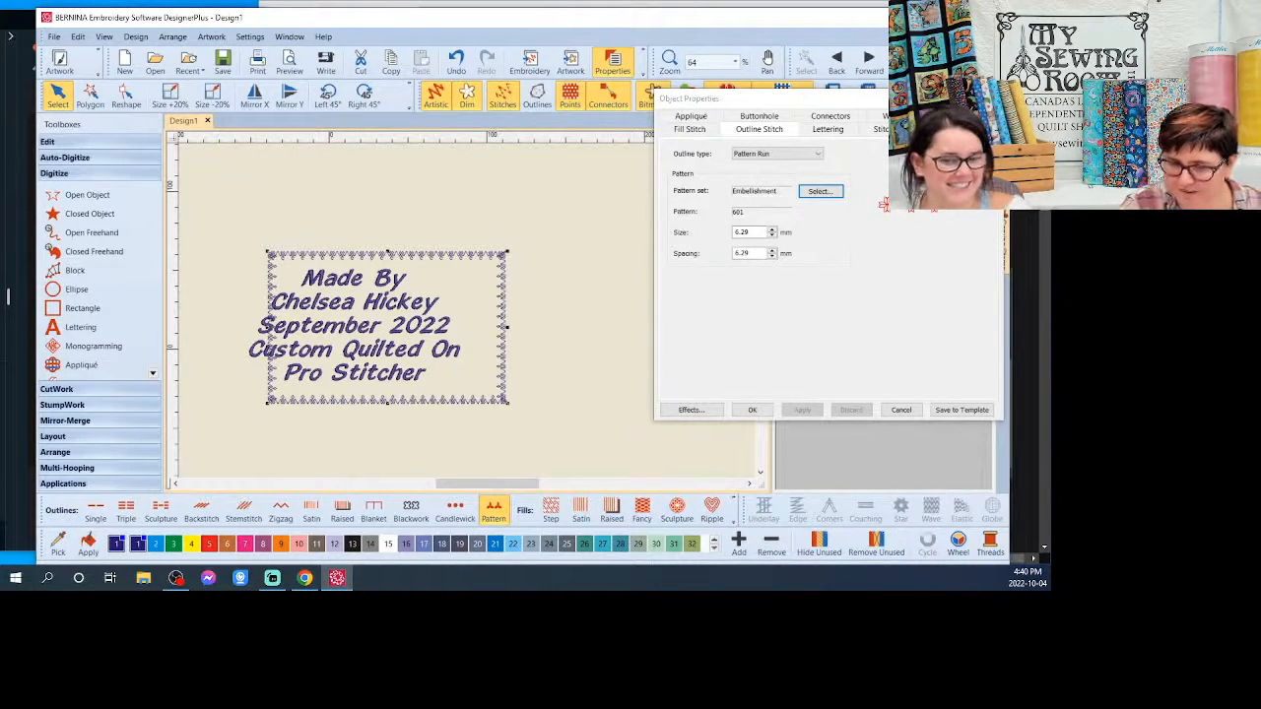
click(752, 410)
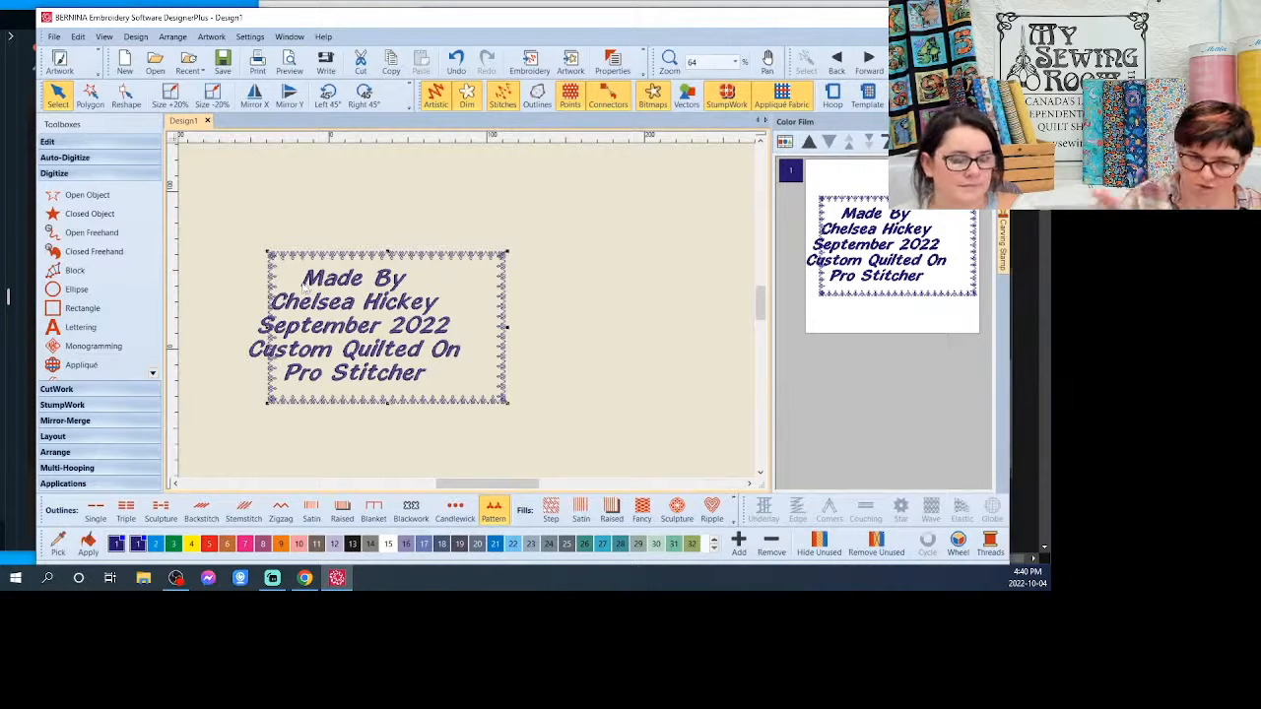
drag(563, 182, 246, 427)
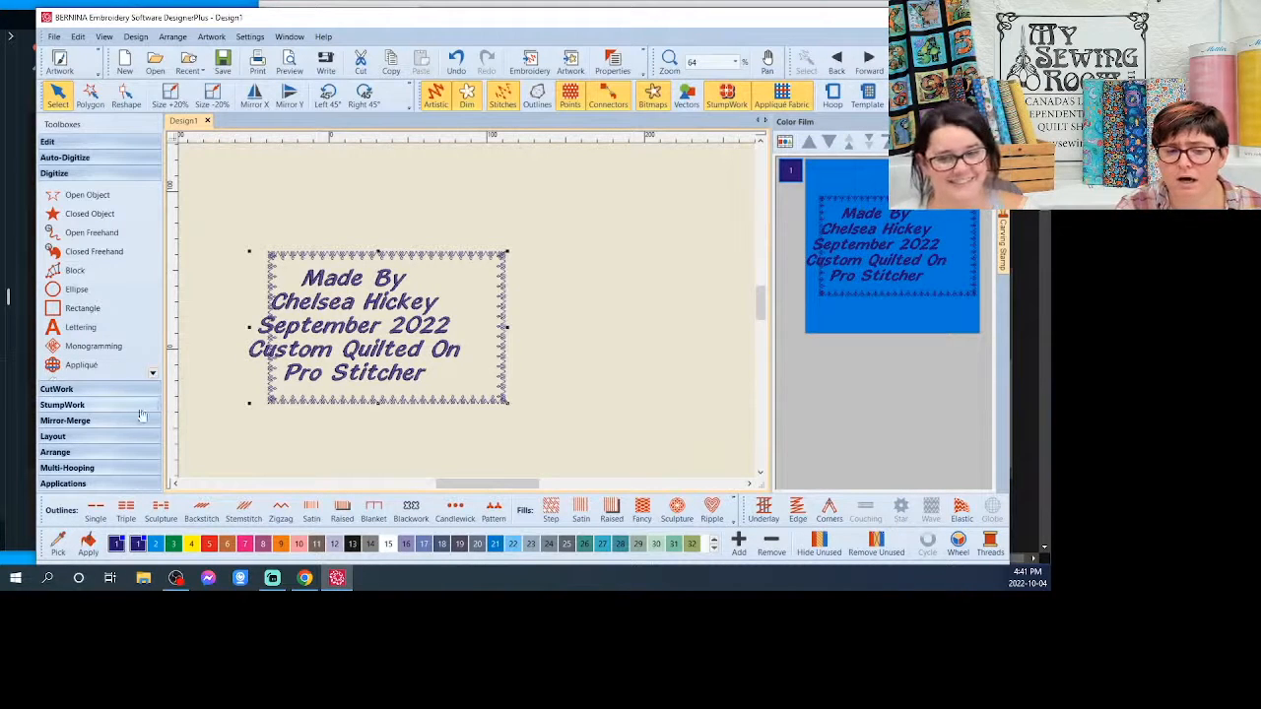
Step: Align the centres of lettering and border, then list both objects in the Color Film docker
right_click(387, 338)
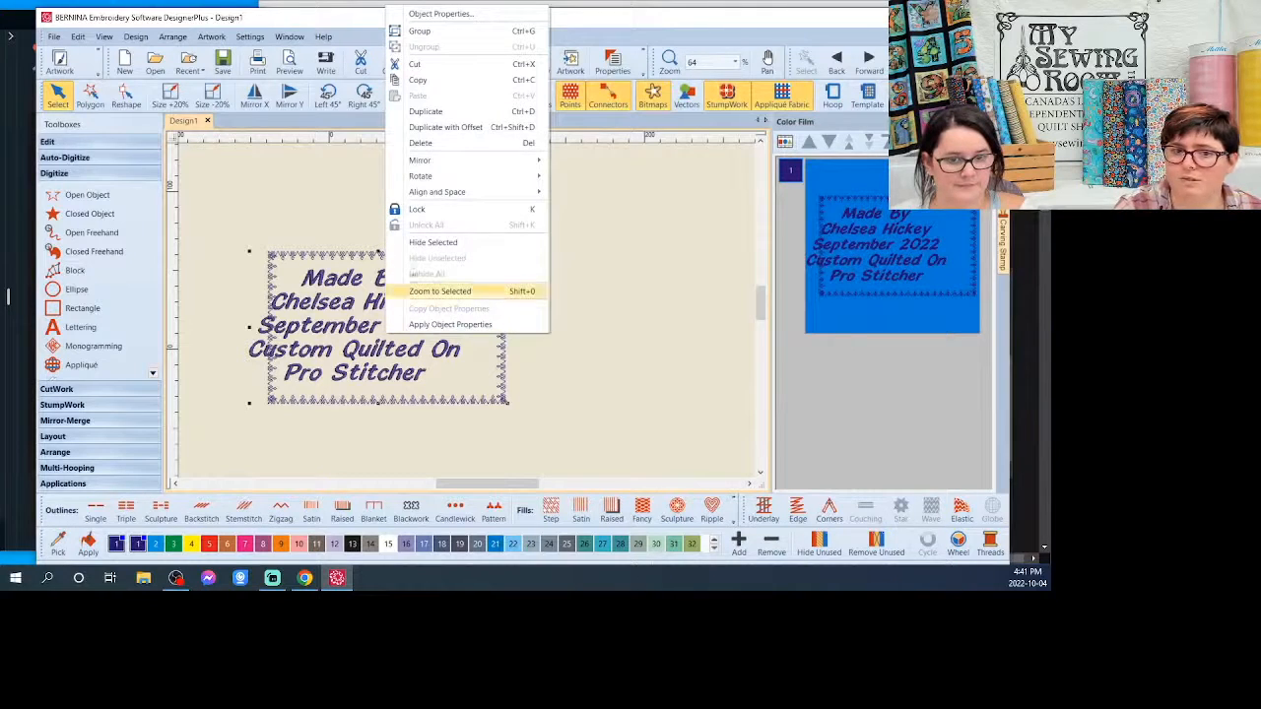
mouse_move(468, 195)
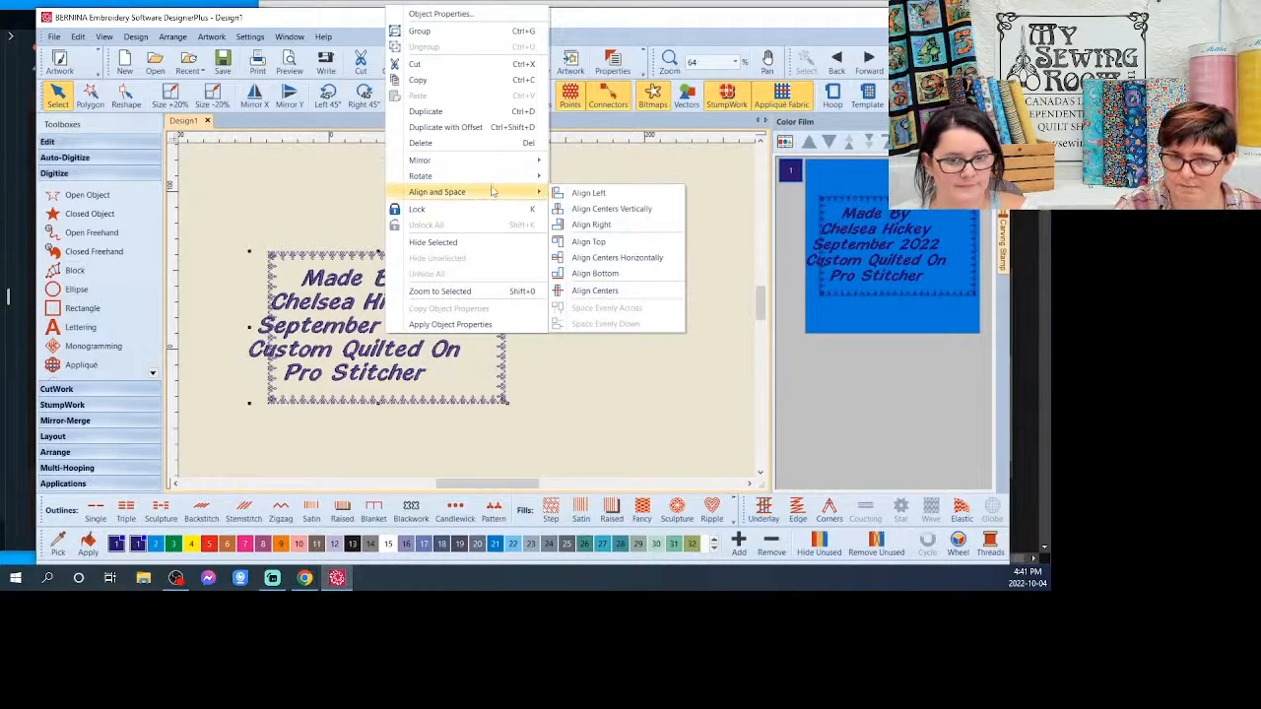
click(634, 295)
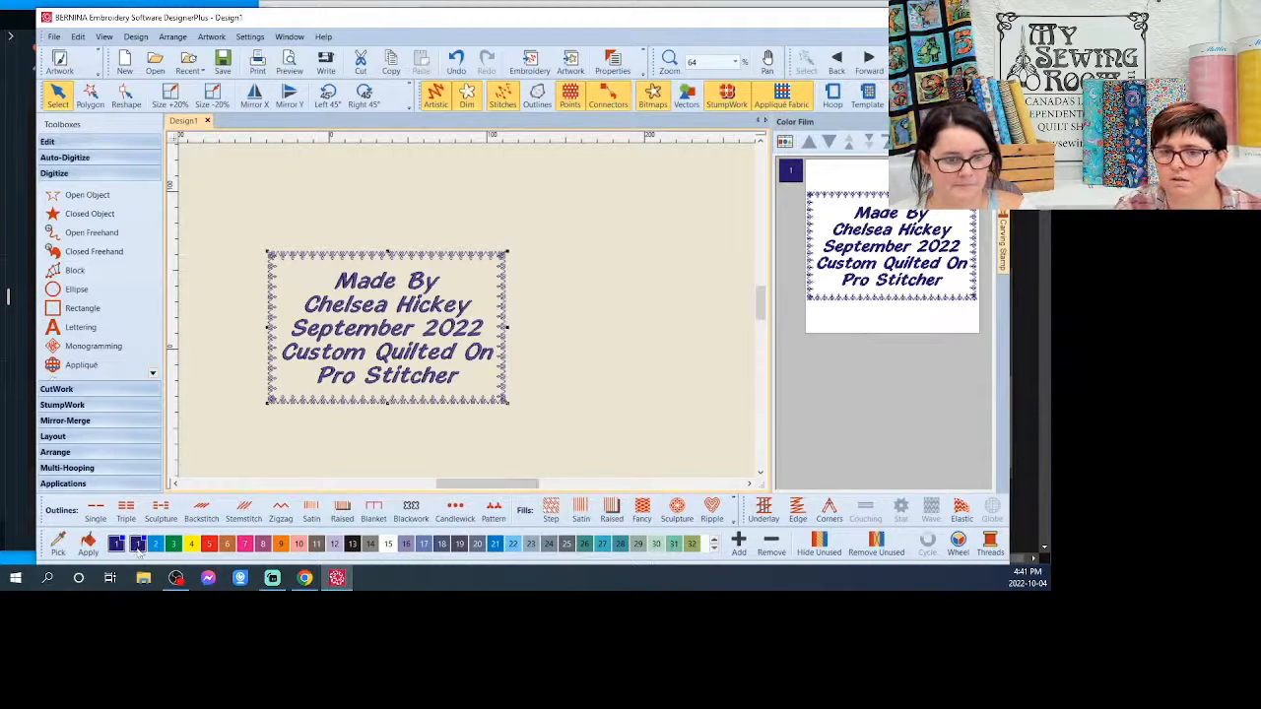
click(784, 144)
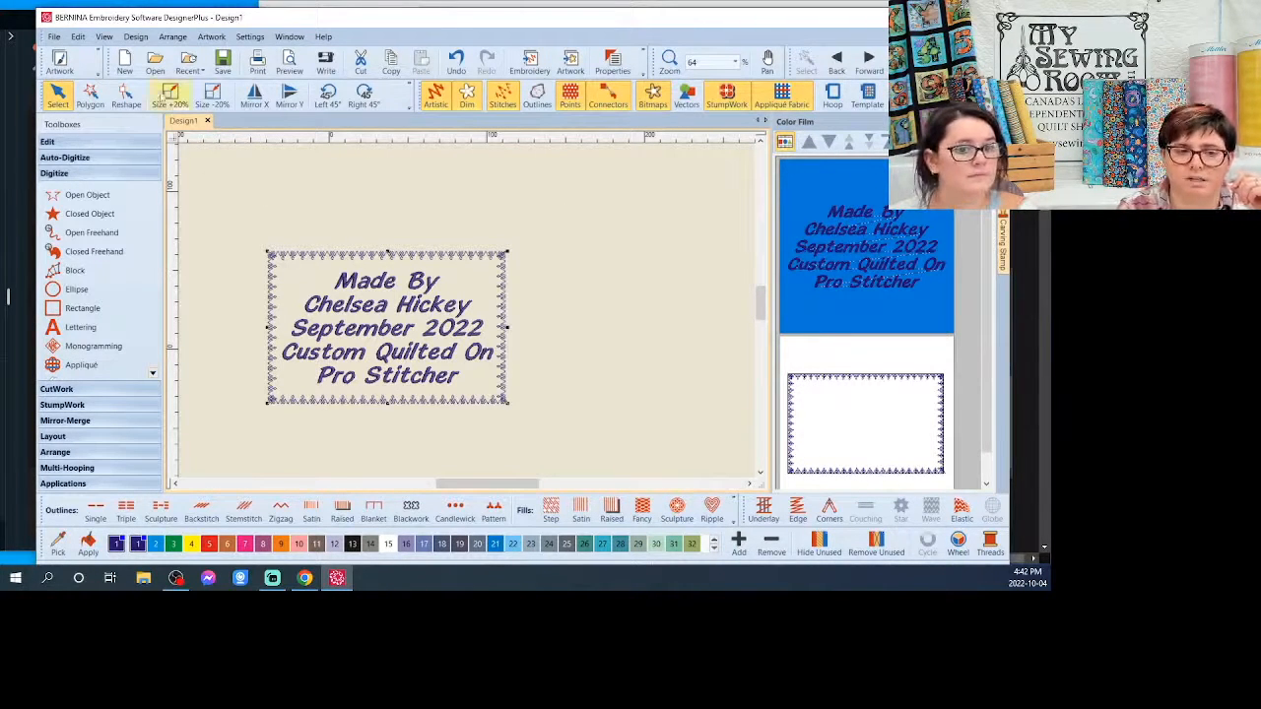
Step: Expand the Edit toolbox so the editing tools replace the digitizing tools
click(78, 36)
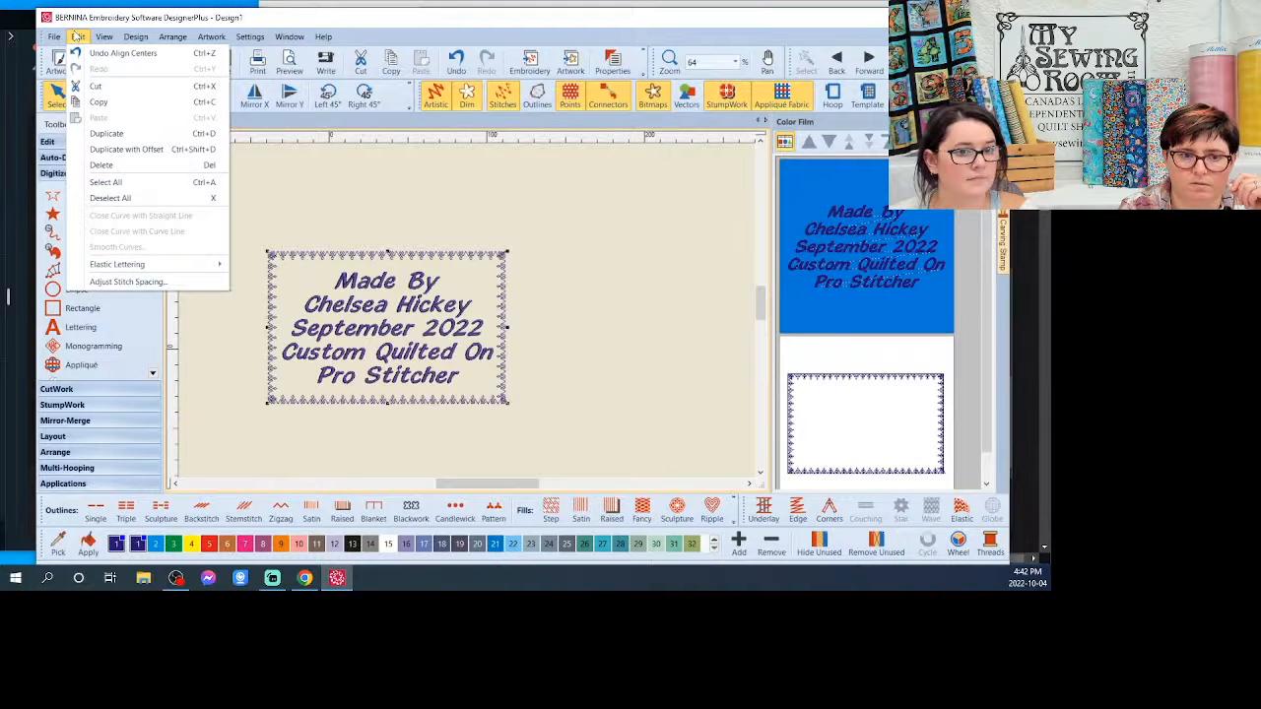
click(78, 36)
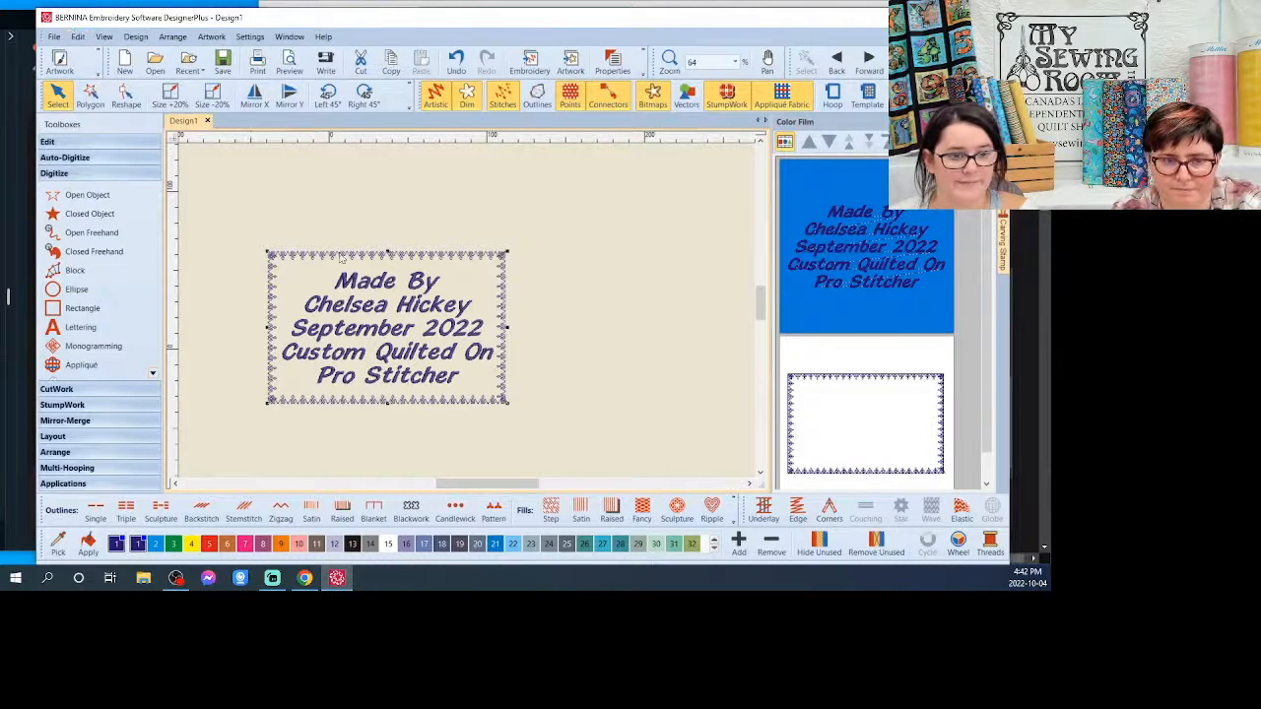
click(72, 142)
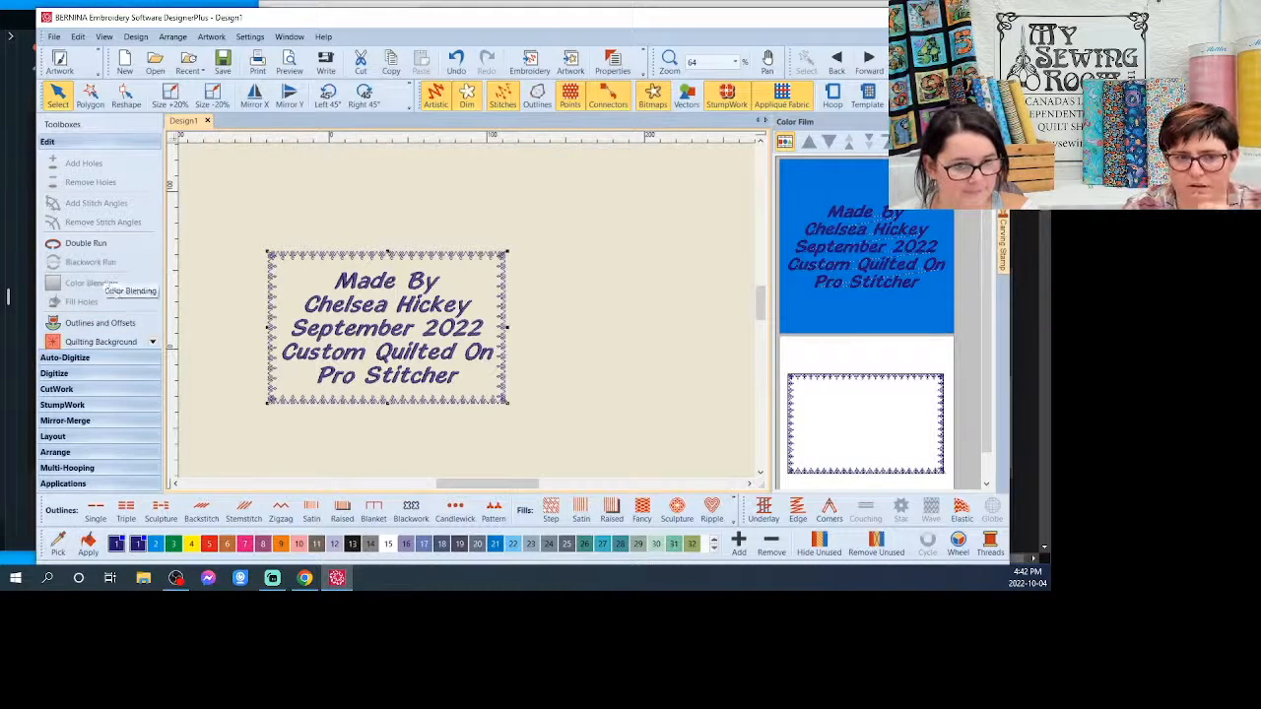
Step: Break Apart the lettering into one object per line
click(152, 342)
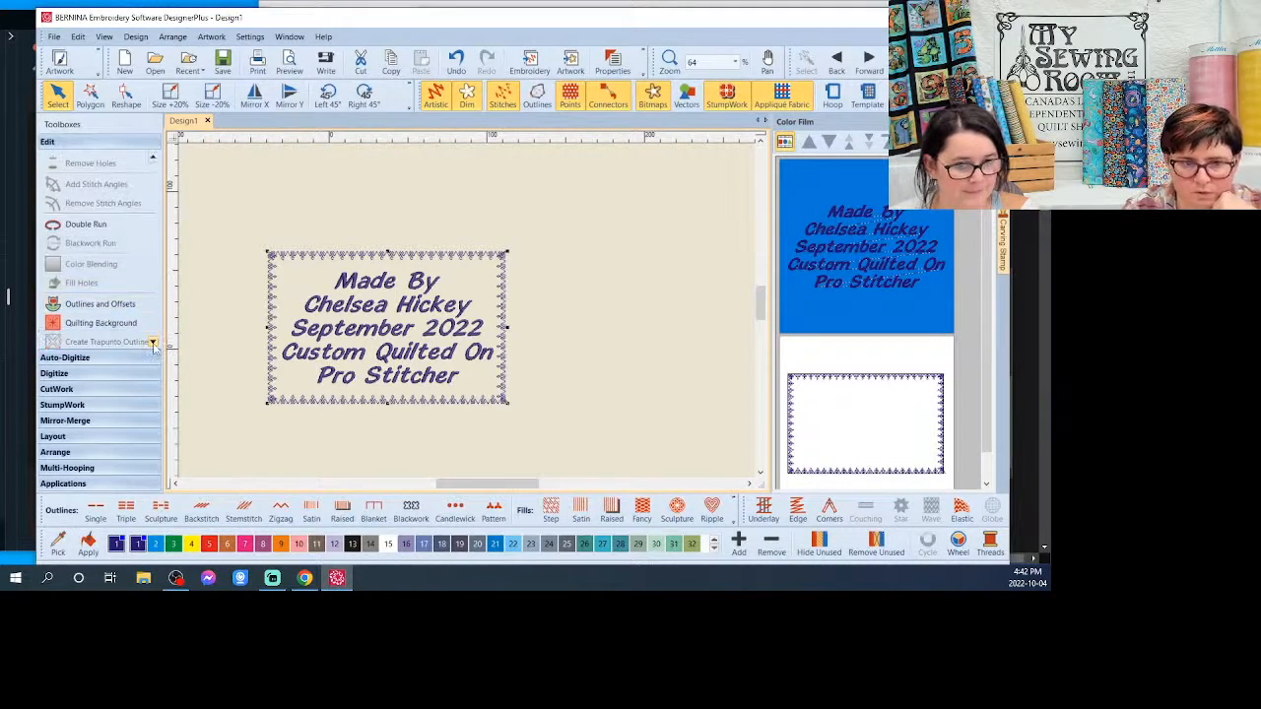
click(153, 343)
click(153, 343)
click(152, 342)
click(108, 308)
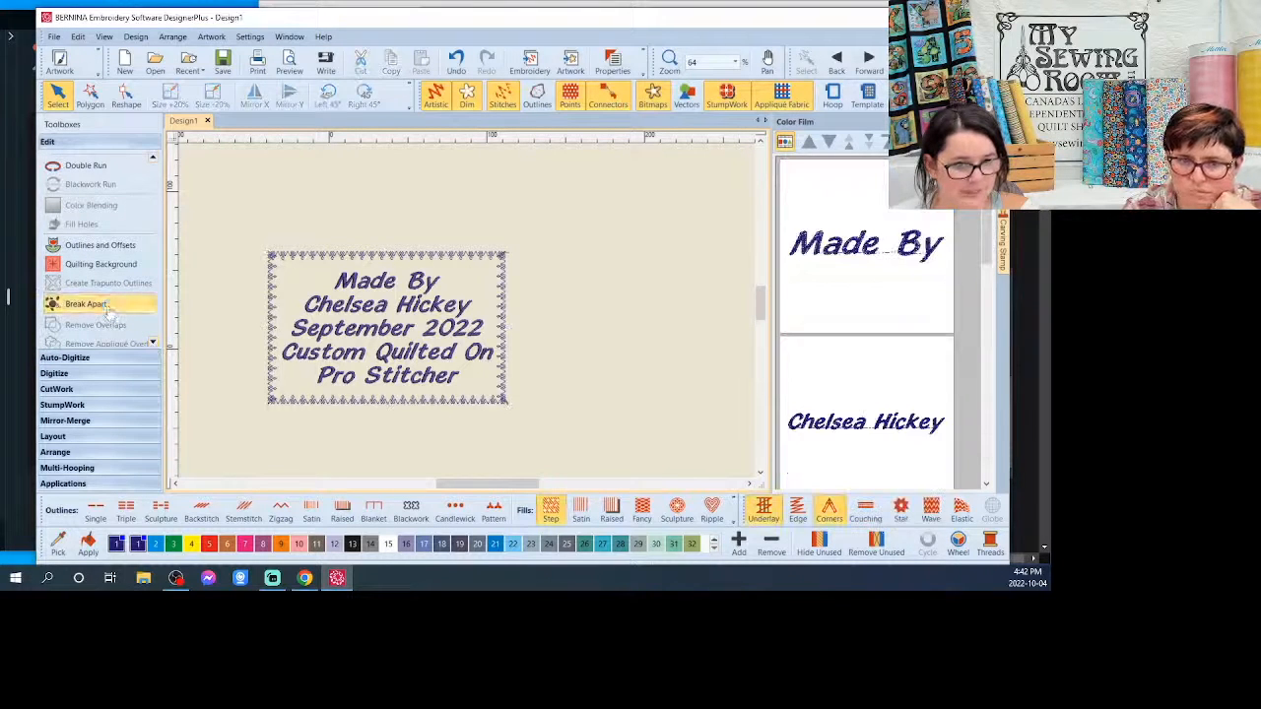
Step: Select the name line on its own in the Color Film docker
scroll(815, 199, down, 2)
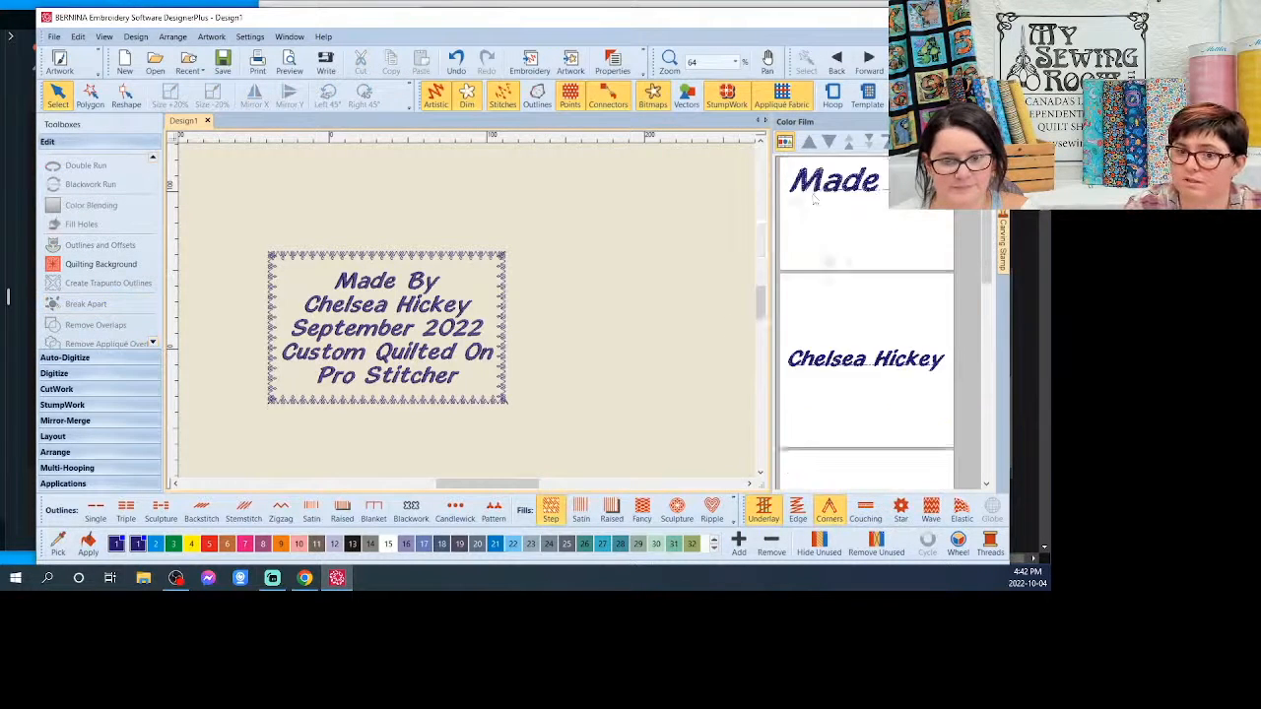
scroll(815, 199, down, 15)
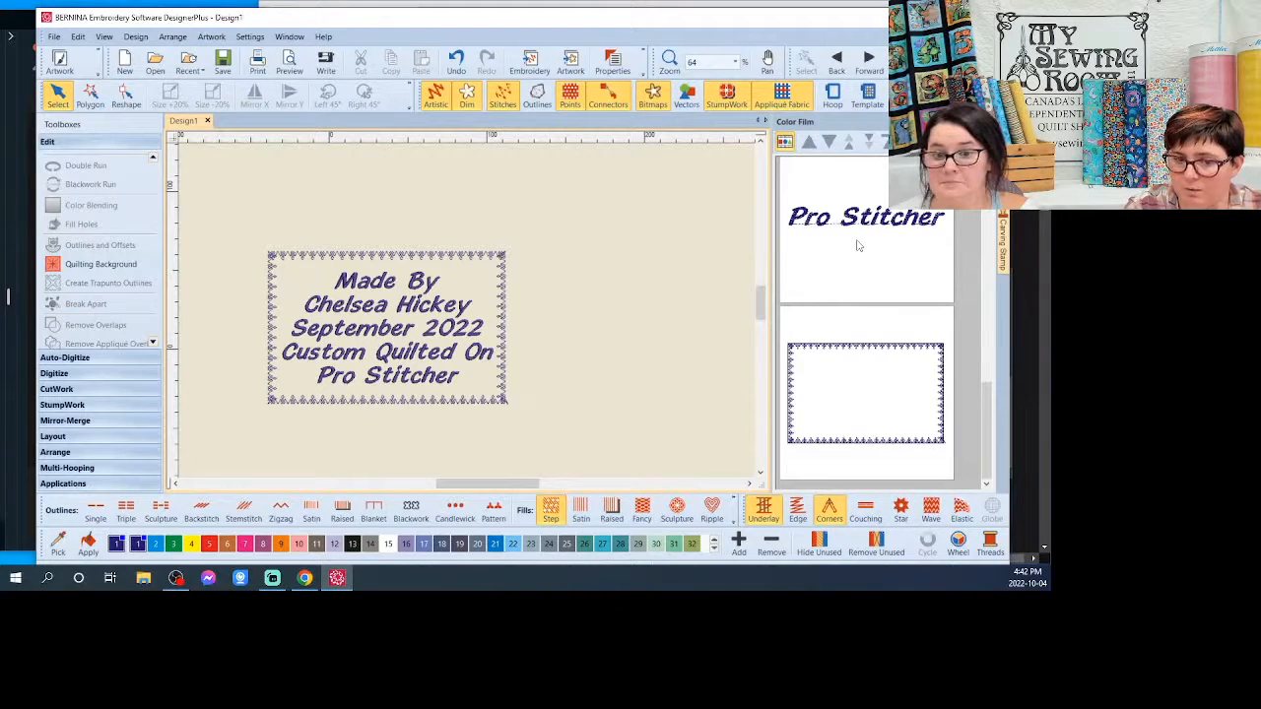
scroll(857, 246, up, 15)
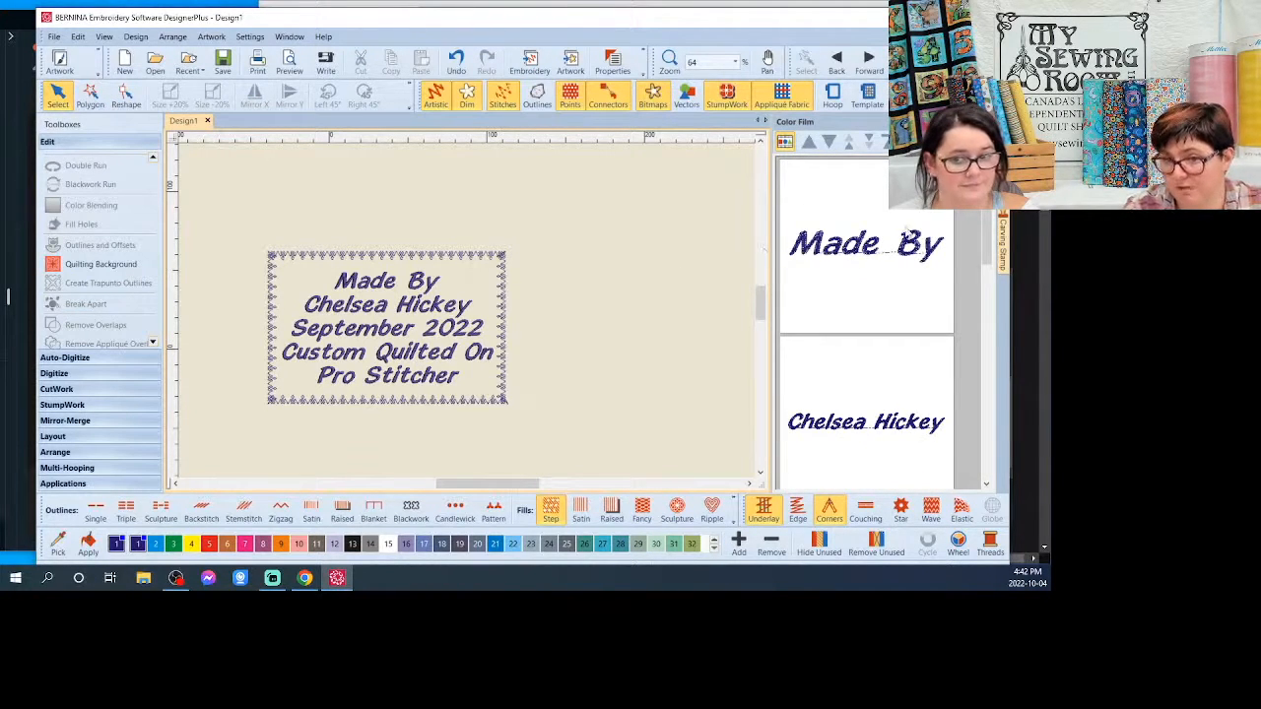
scroll(857, 347, down, 1)
click(844, 362)
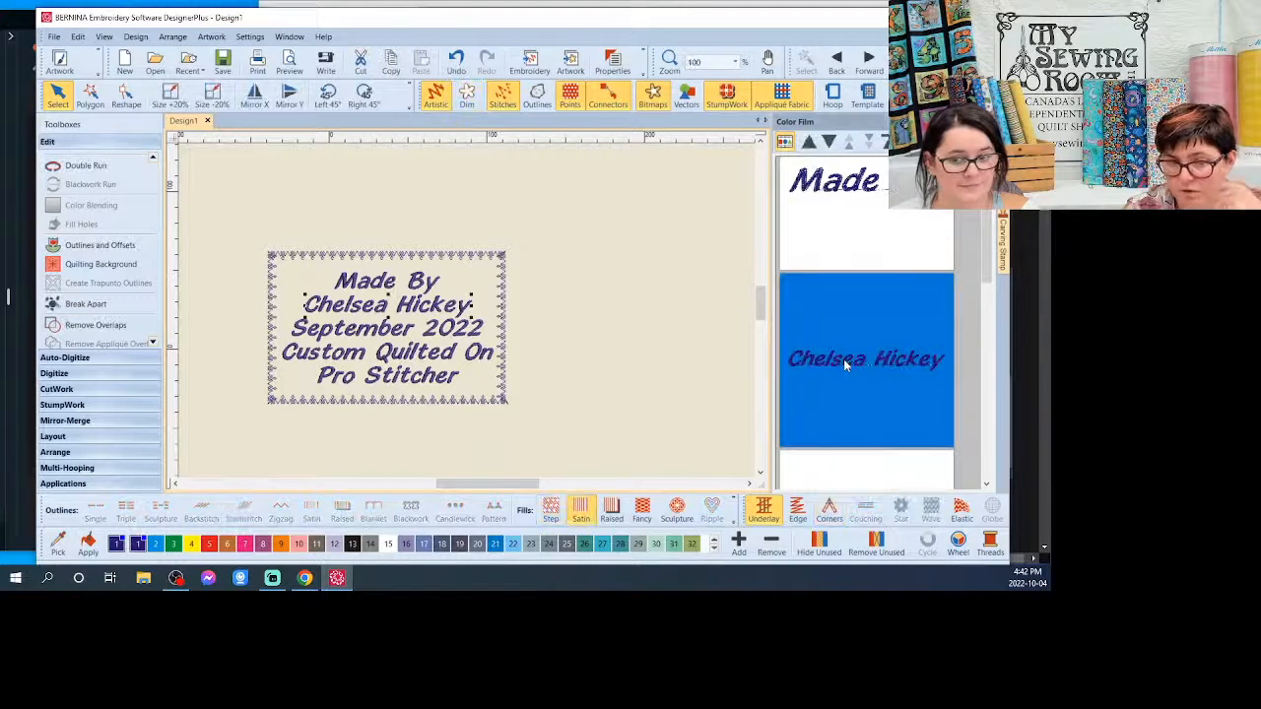
Step: Colour the name line black (swatch 13) and the Made By and September 2022 lines teal (swatch 26)
click(353, 544)
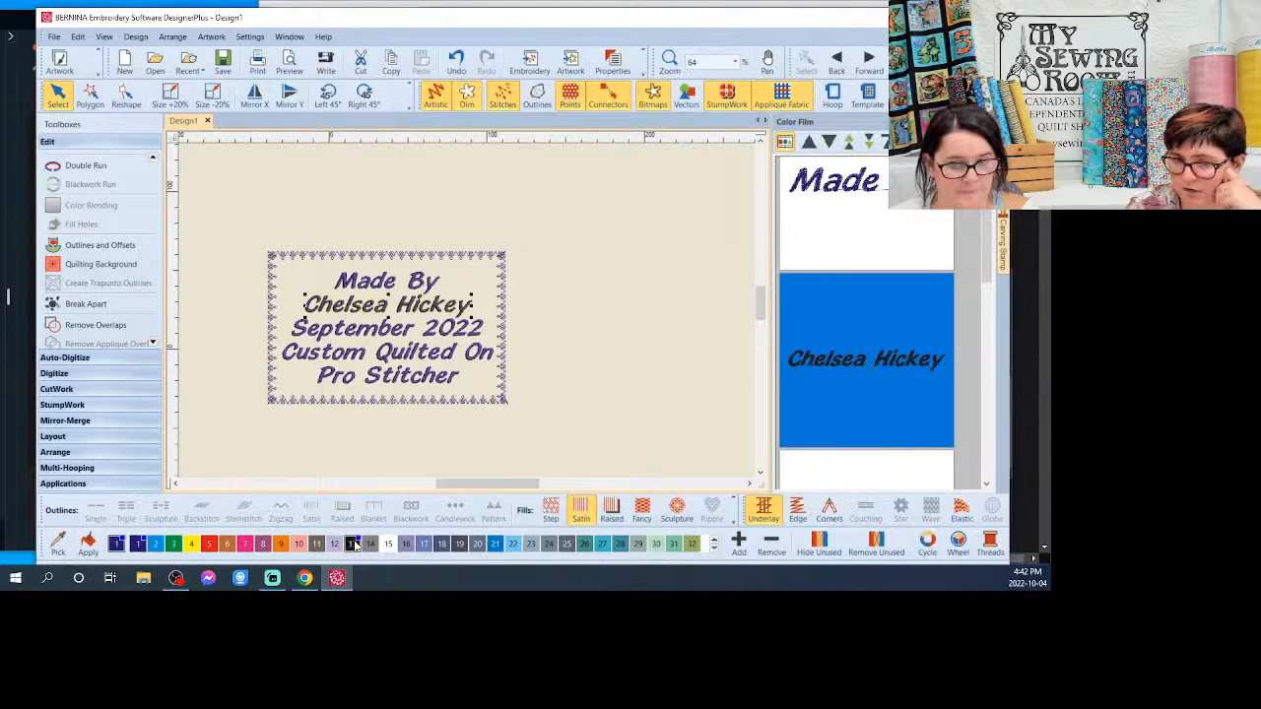
scroll(842, 335, up, 1)
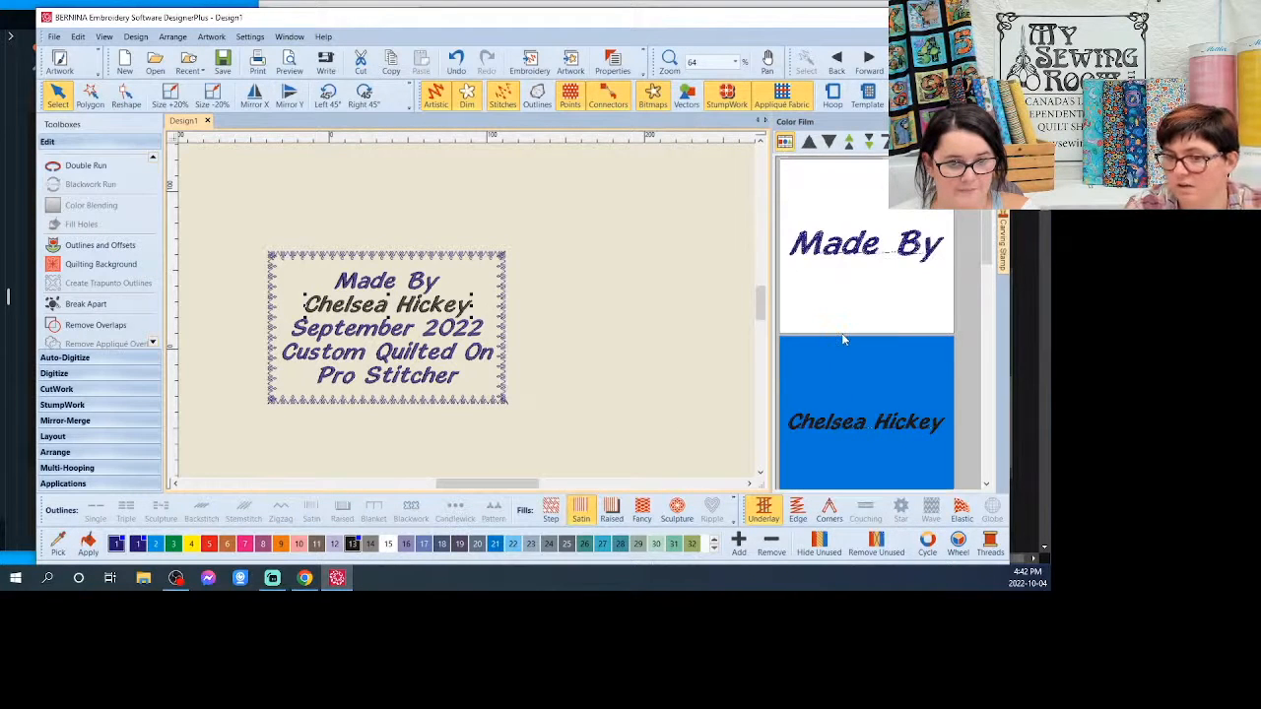
click(849, 254)
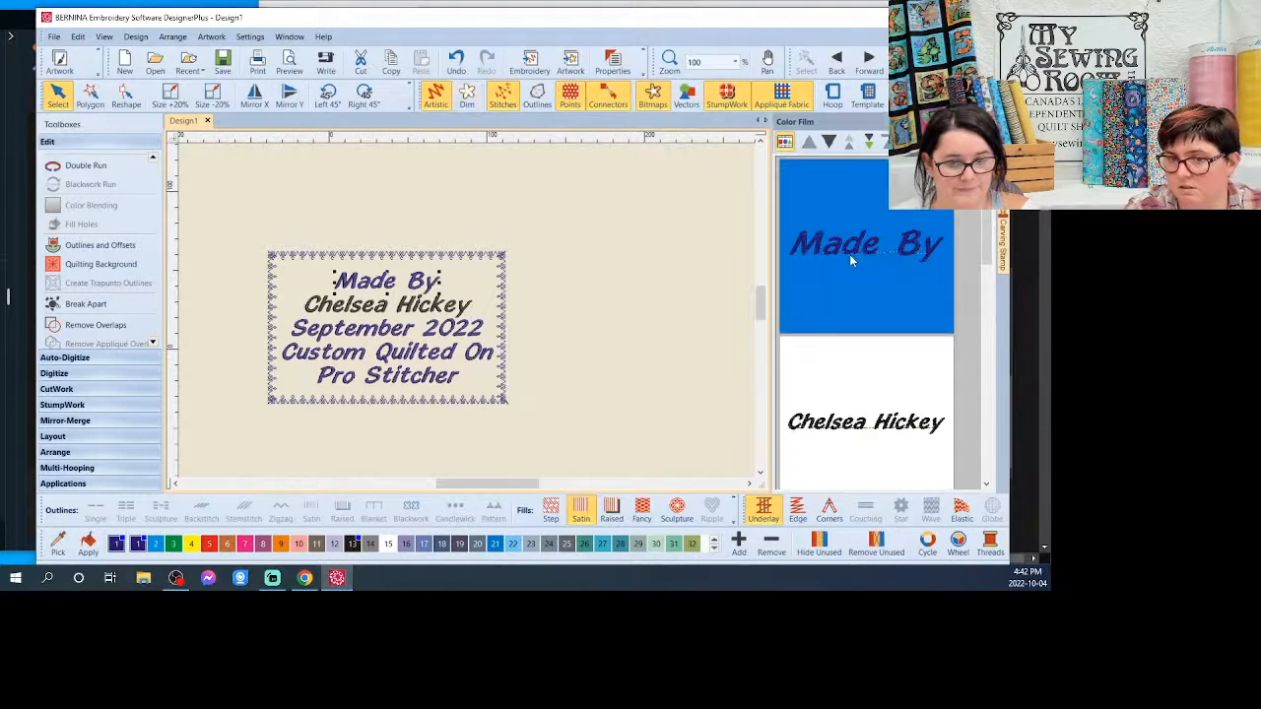
click(586, 548)
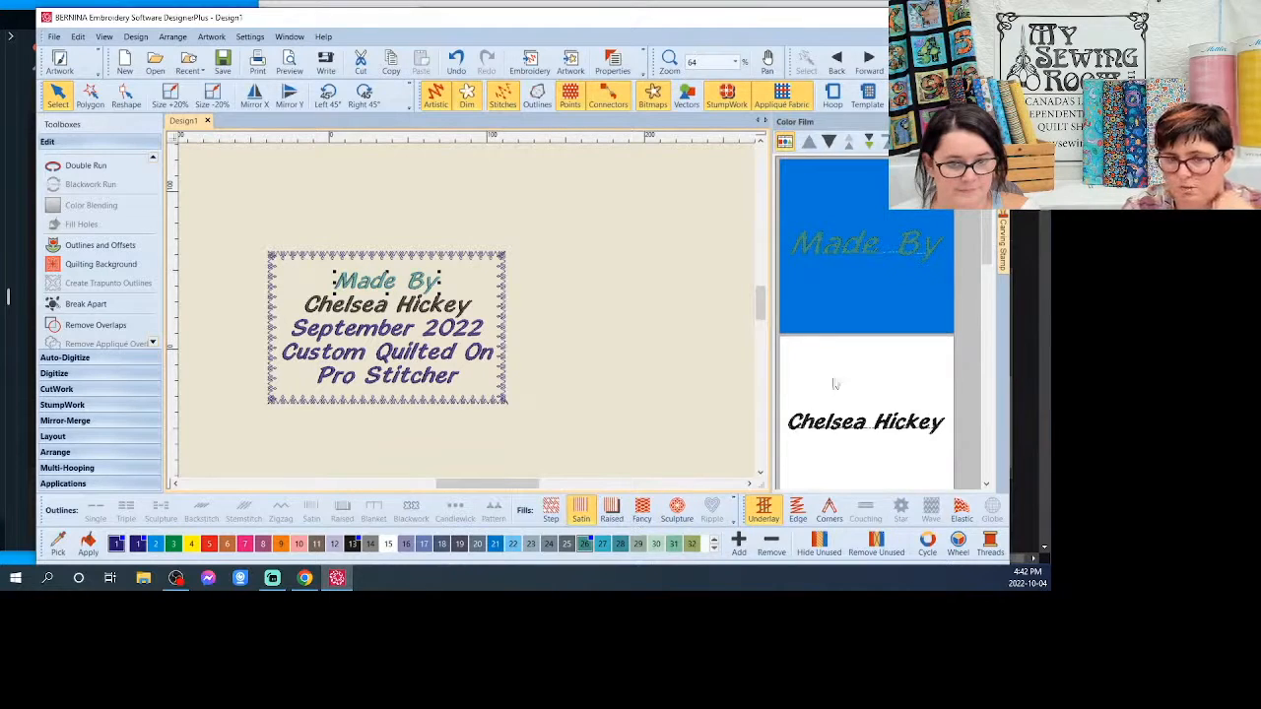
scroll(836, 370, down, 3)
click(882, 425)
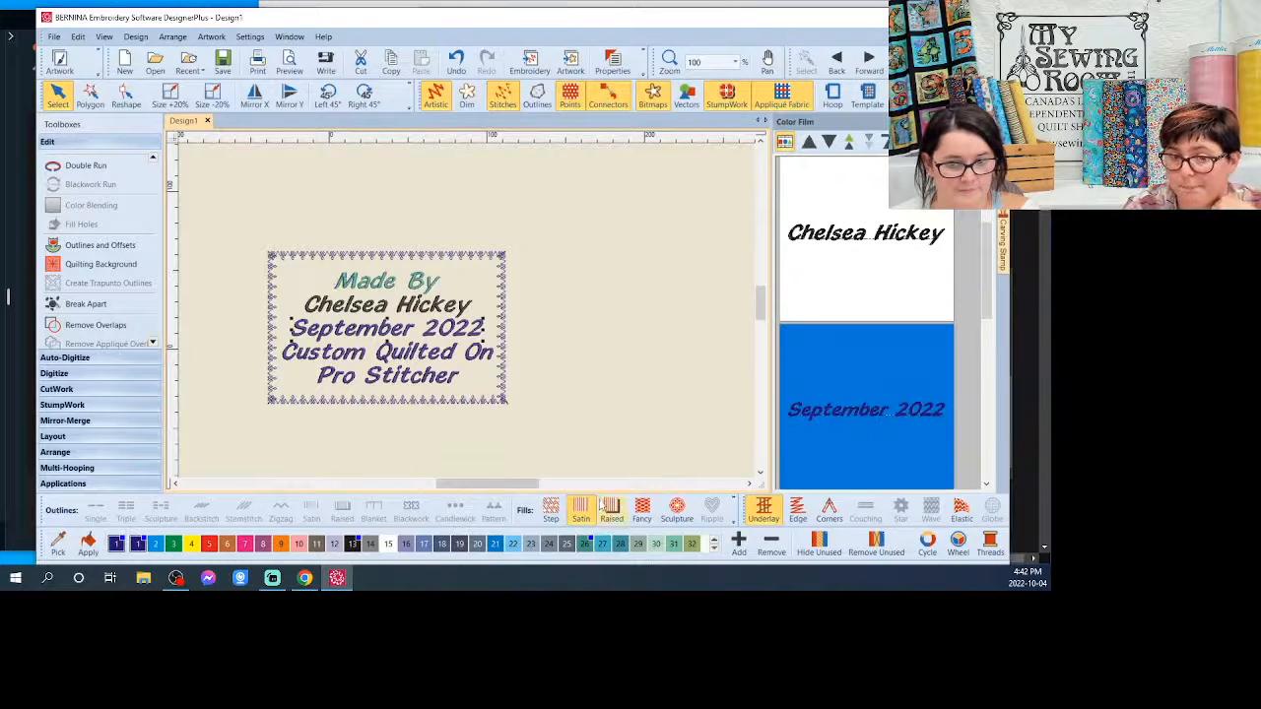
click(586, 545)
Step: Colour Custom Quilted On teal, and the Pro Stitcher line and pattern border black
scroll(833, 423, down, 3)
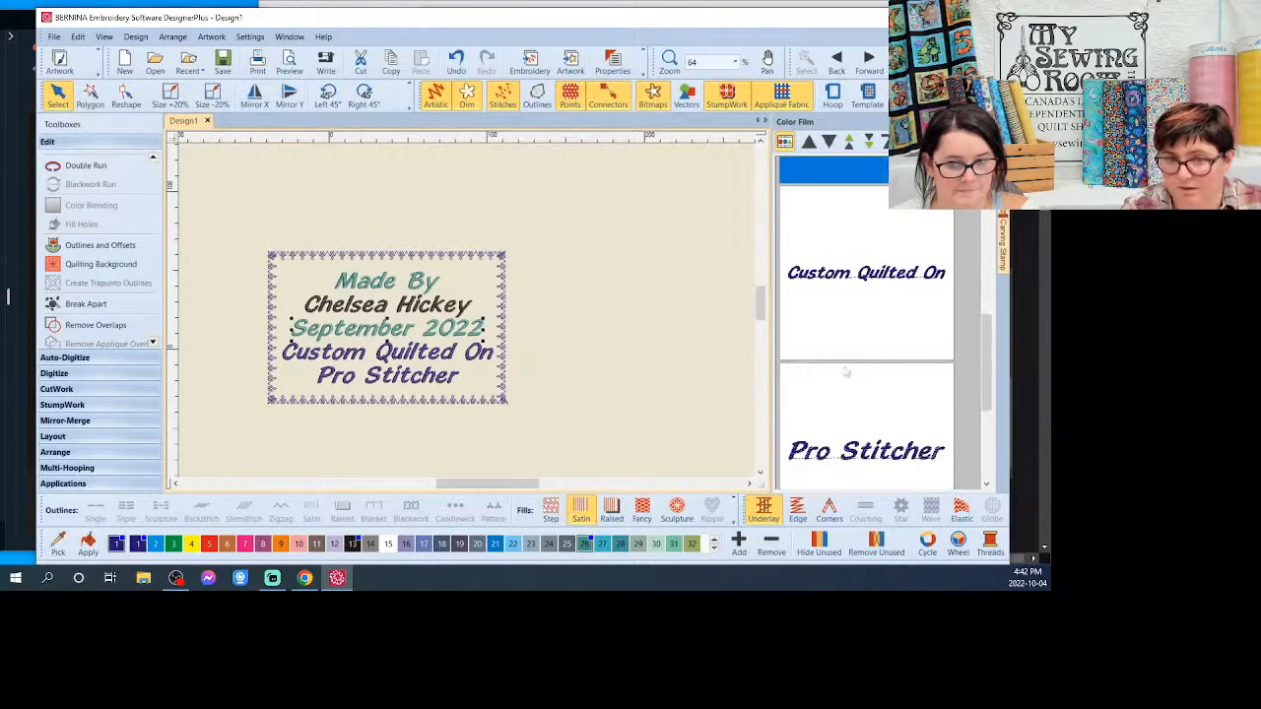
click(865, 294)
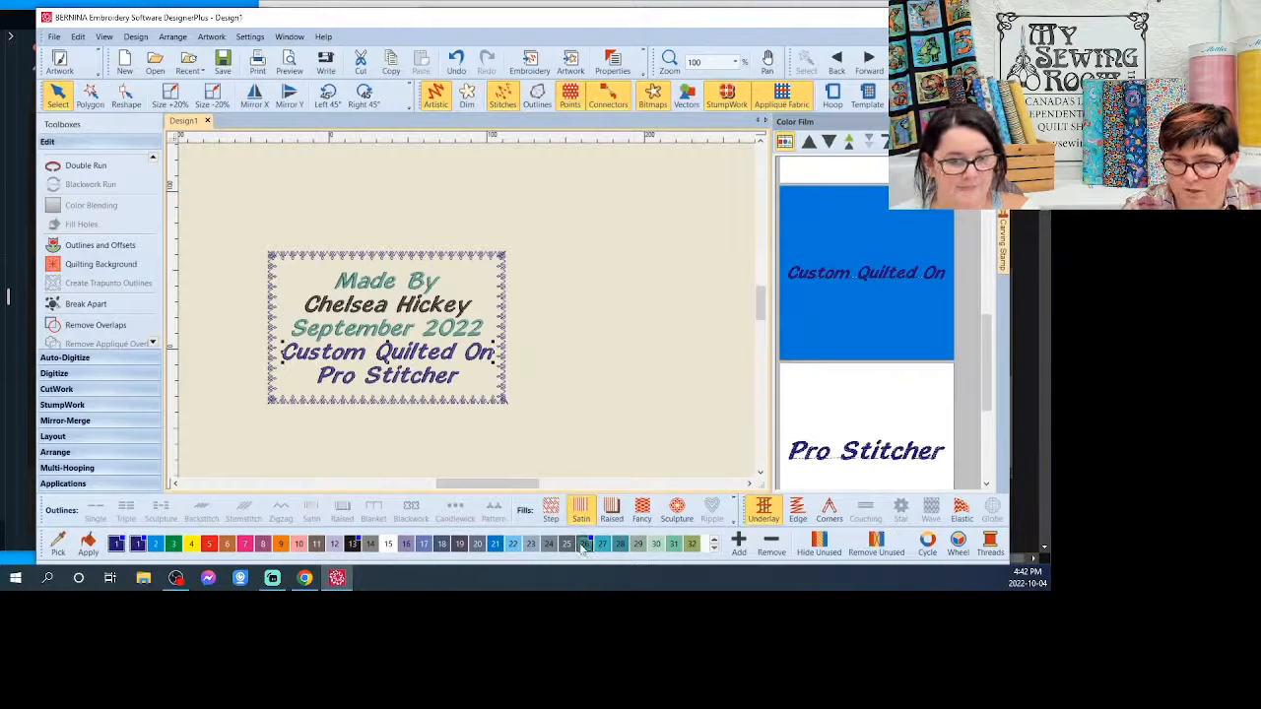
click(584, 545)
scroll(857, 325, down, 1)
click(838, 264)
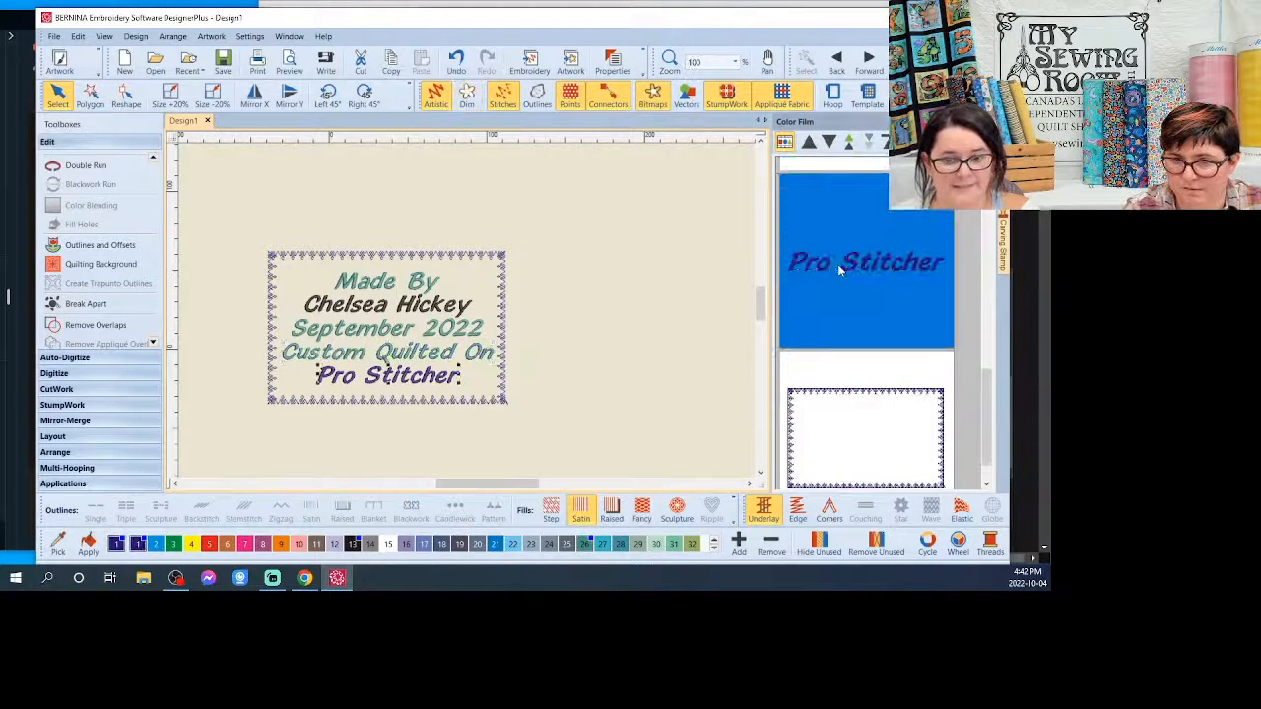
click(355, 549)
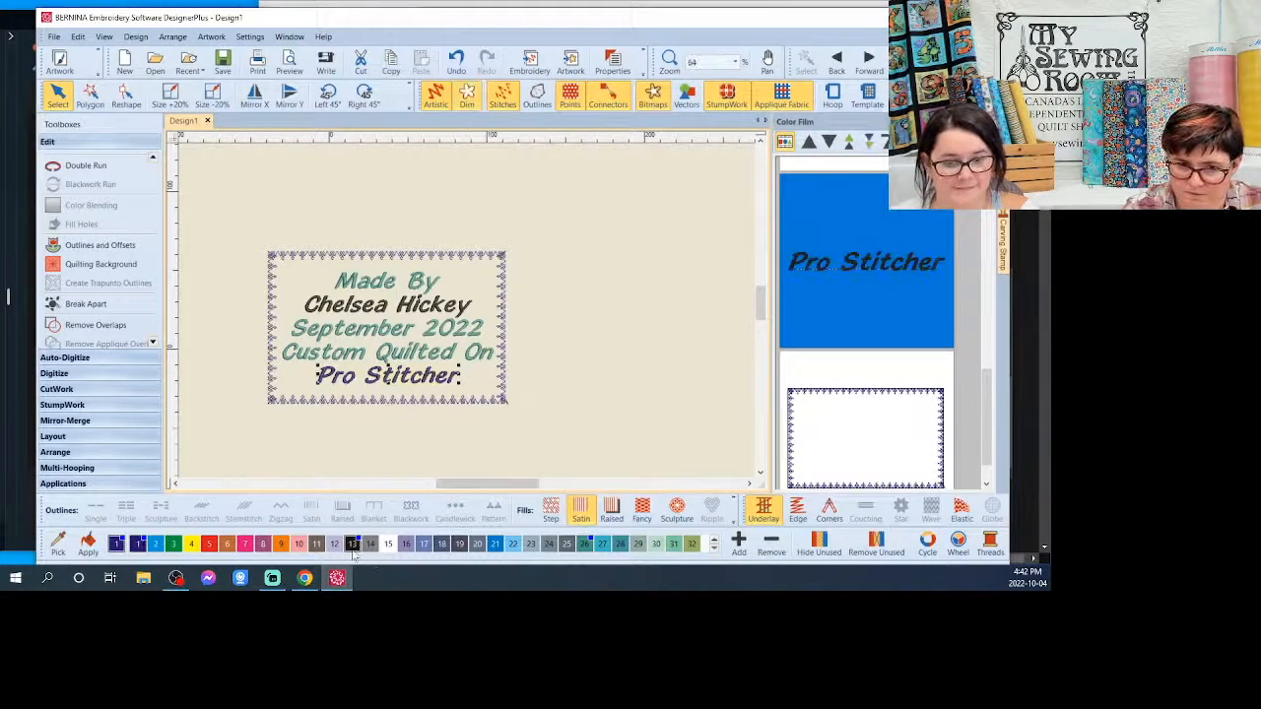
click(838, 361)
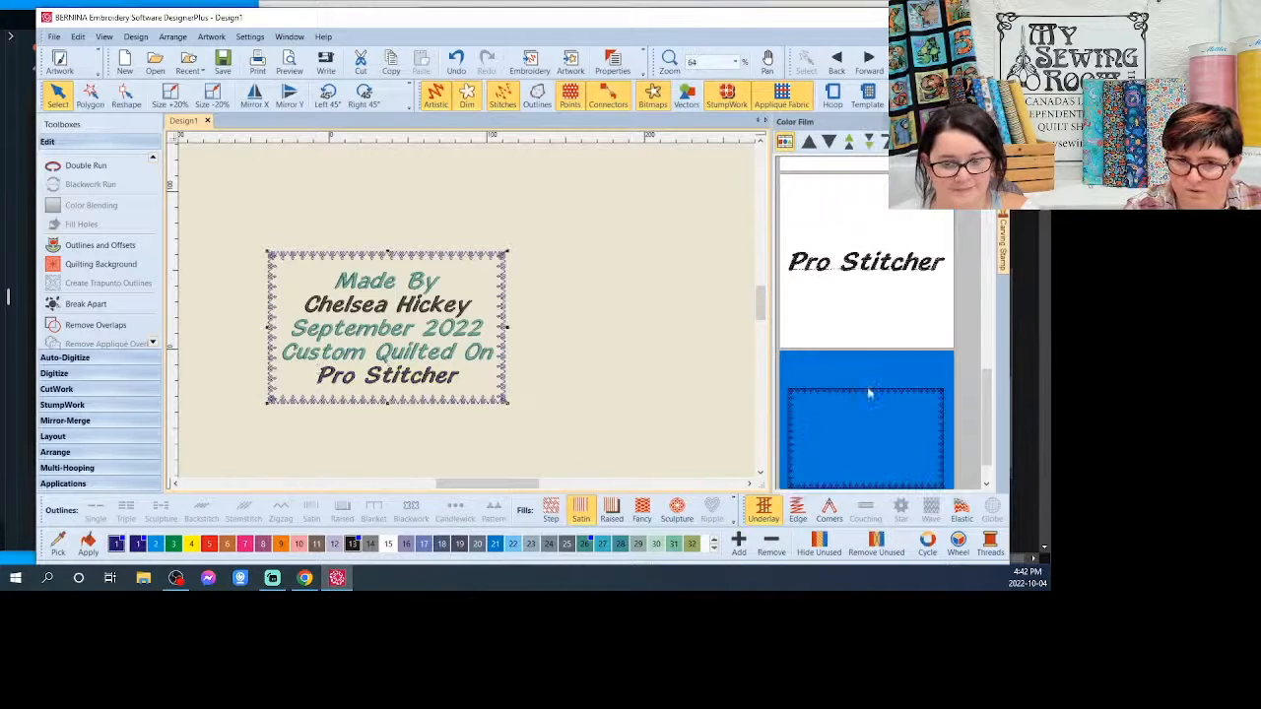
click(352, 550)
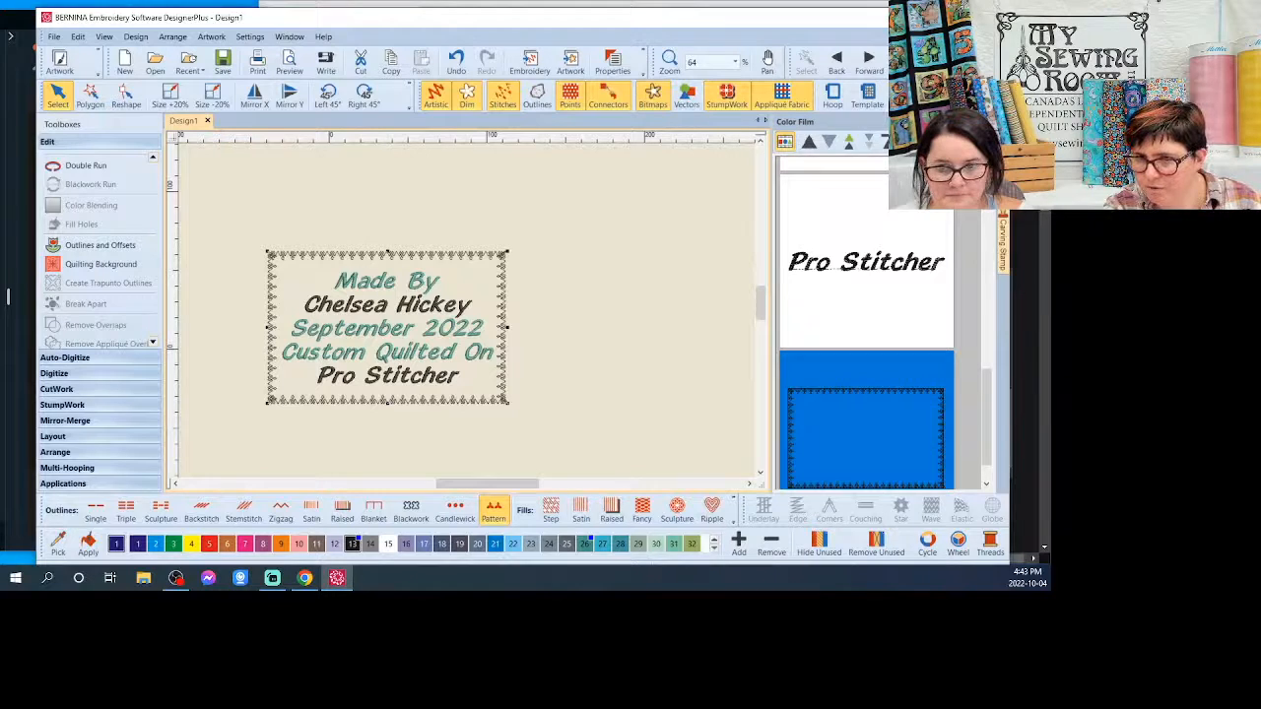
click(1002, 105)
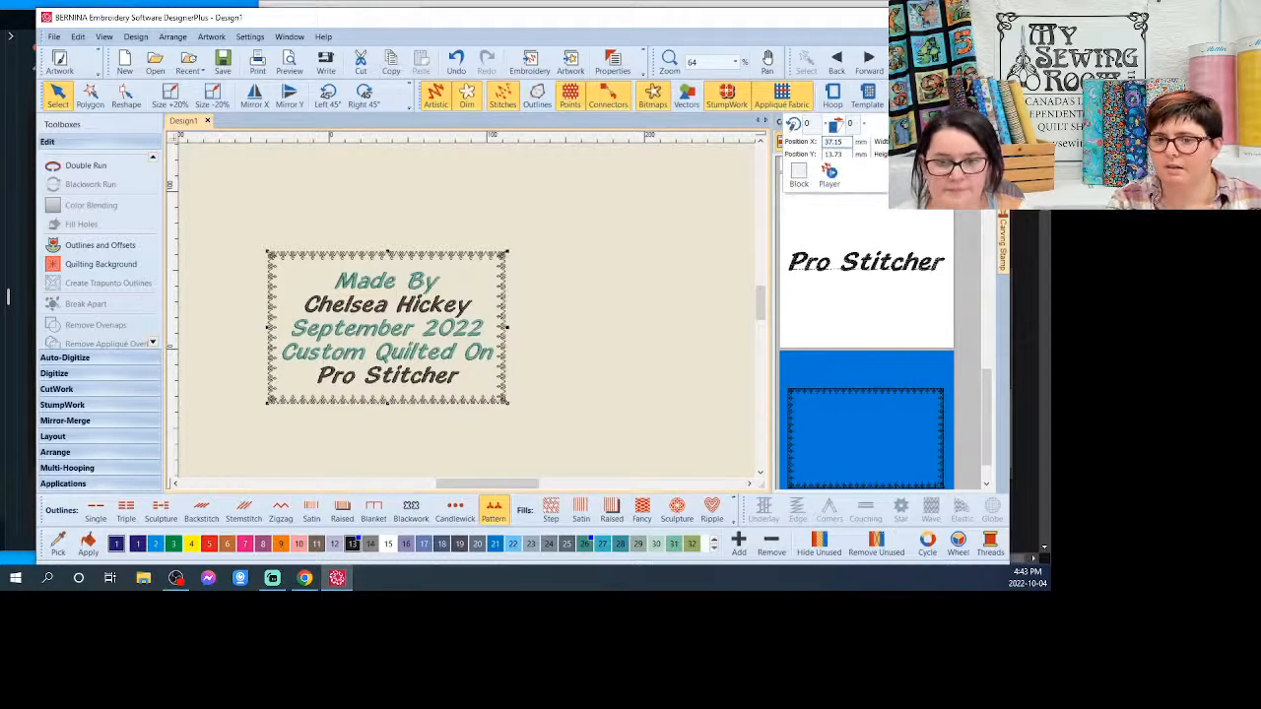
Step: Start the Player stitch-by-stitch playback of the label design
click(831, 177)
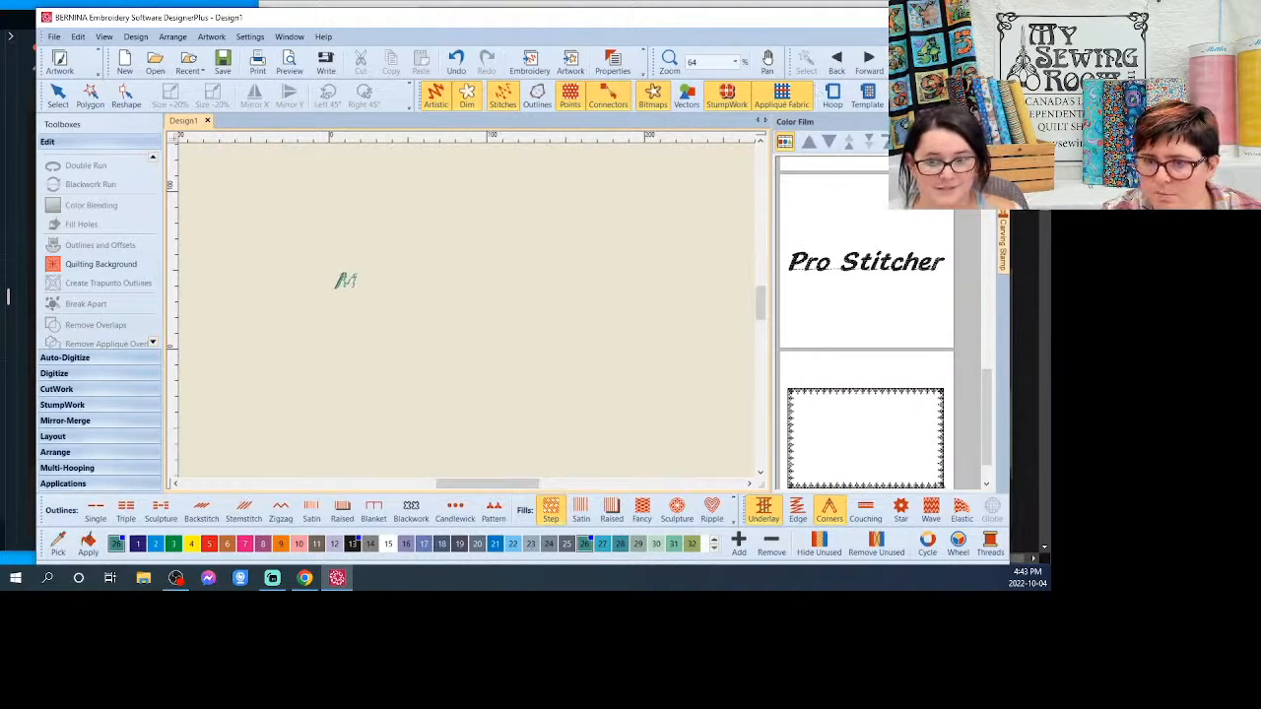
click(1002, 103)
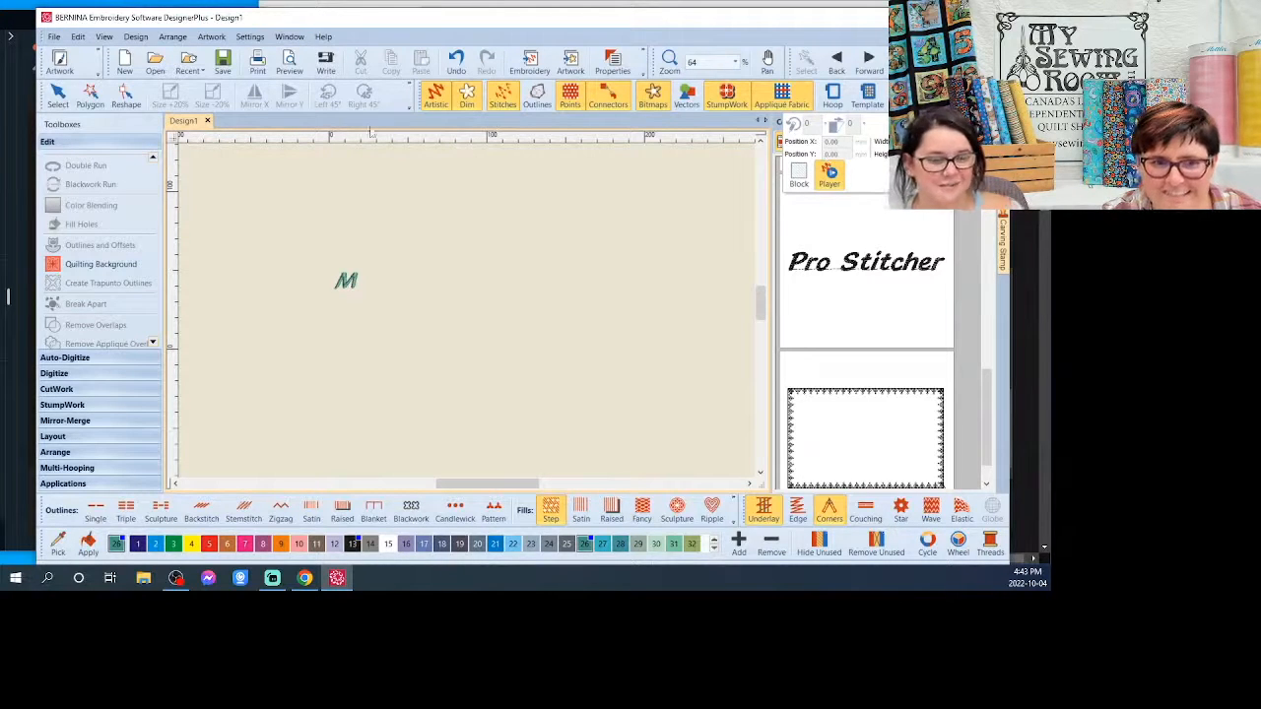
click(289, 37)
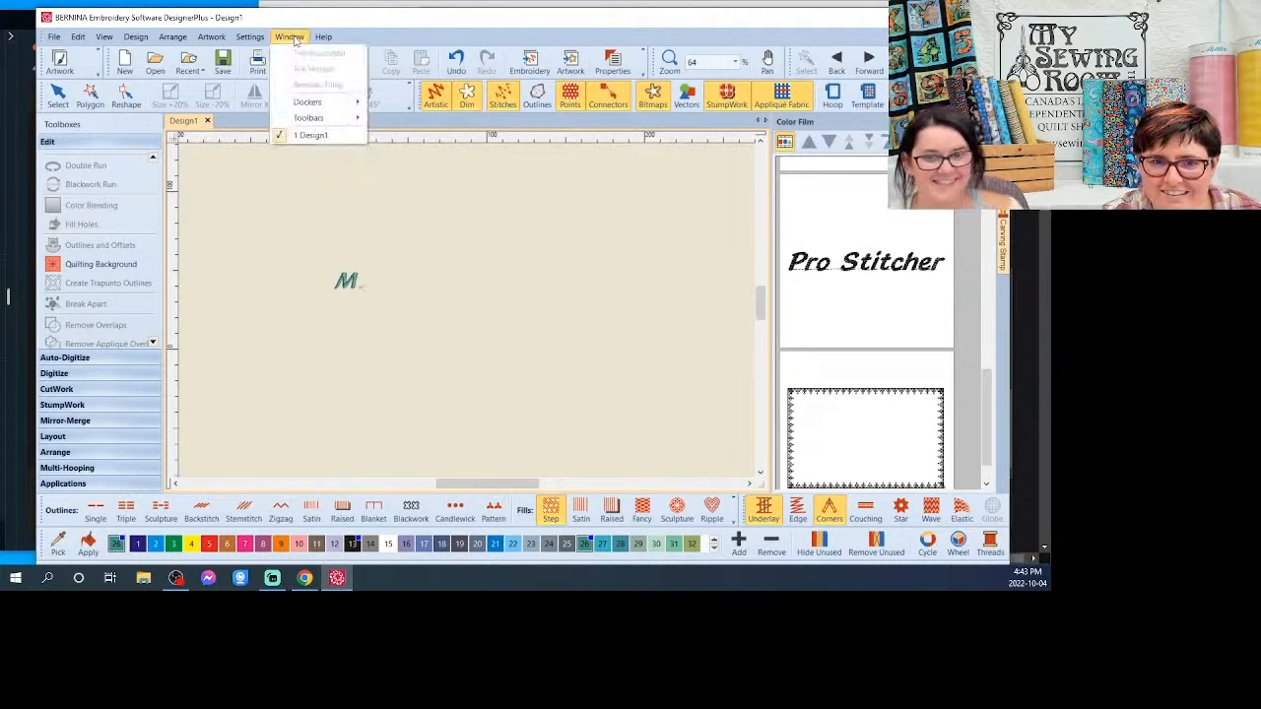
mouse_move(358, 111)
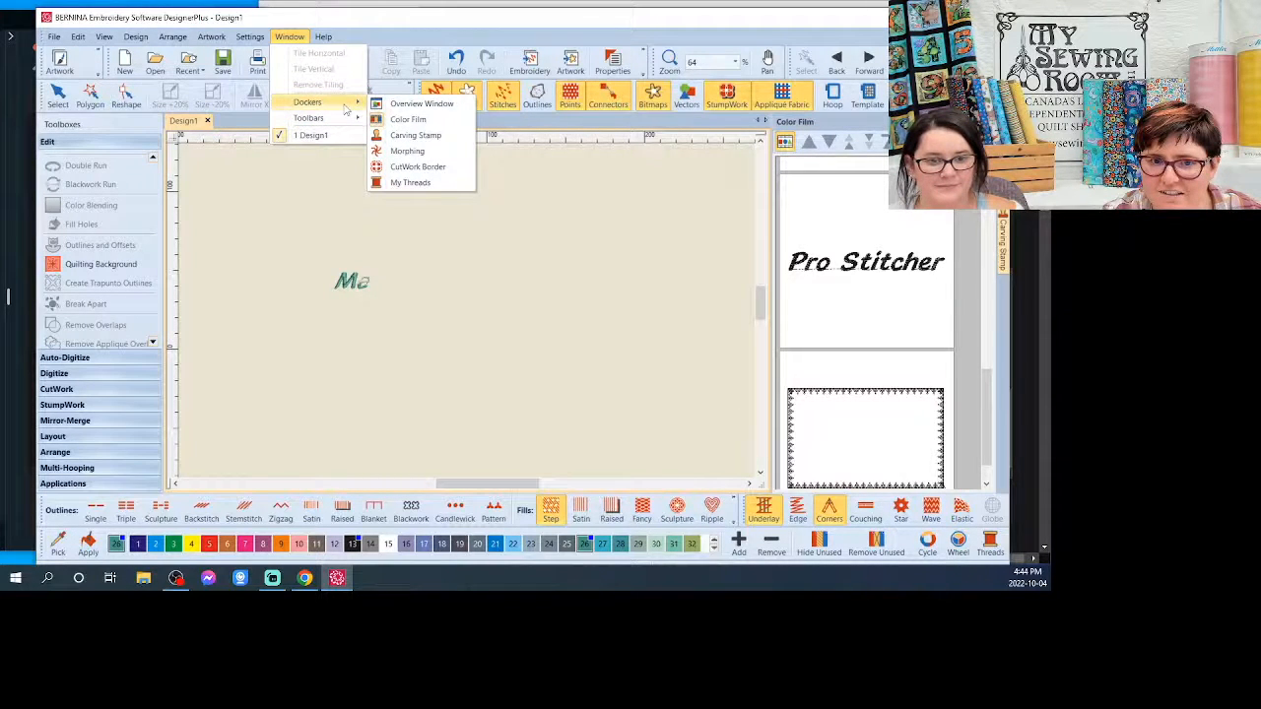
click(366, 34)
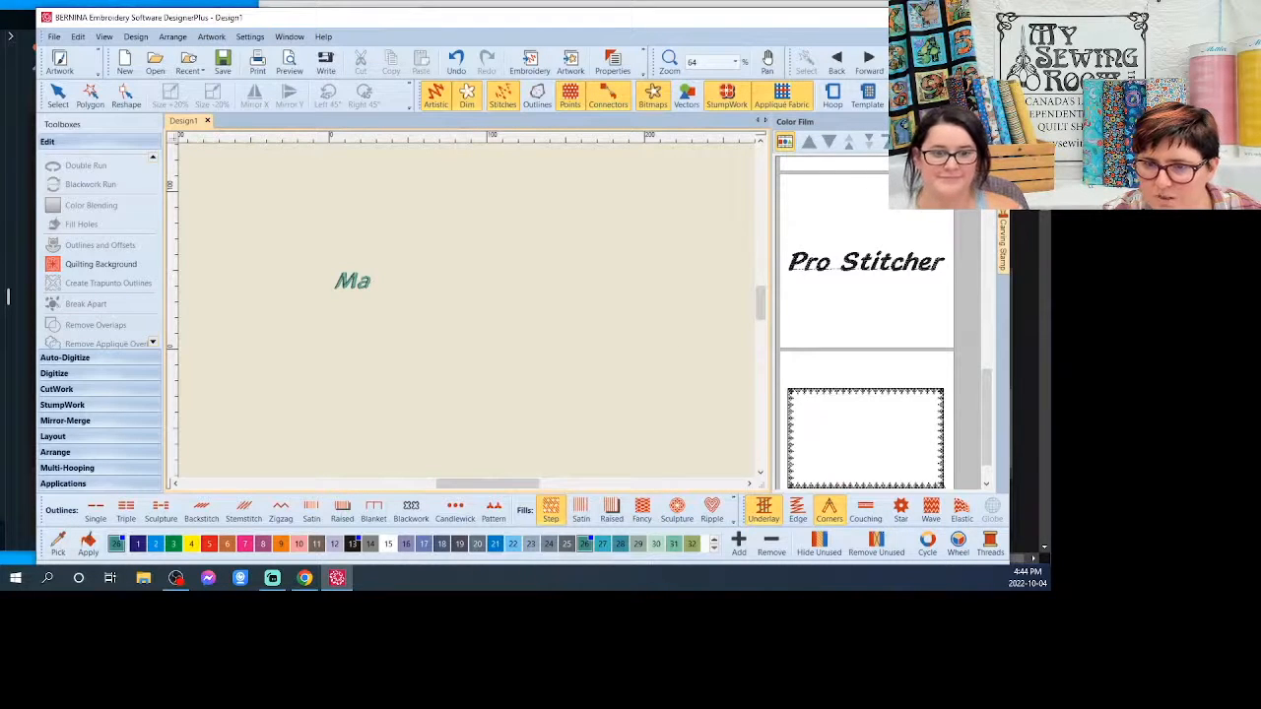
Step: Stop the playback to show the full label, then replay it stitch by stitch
click(1002, 104)
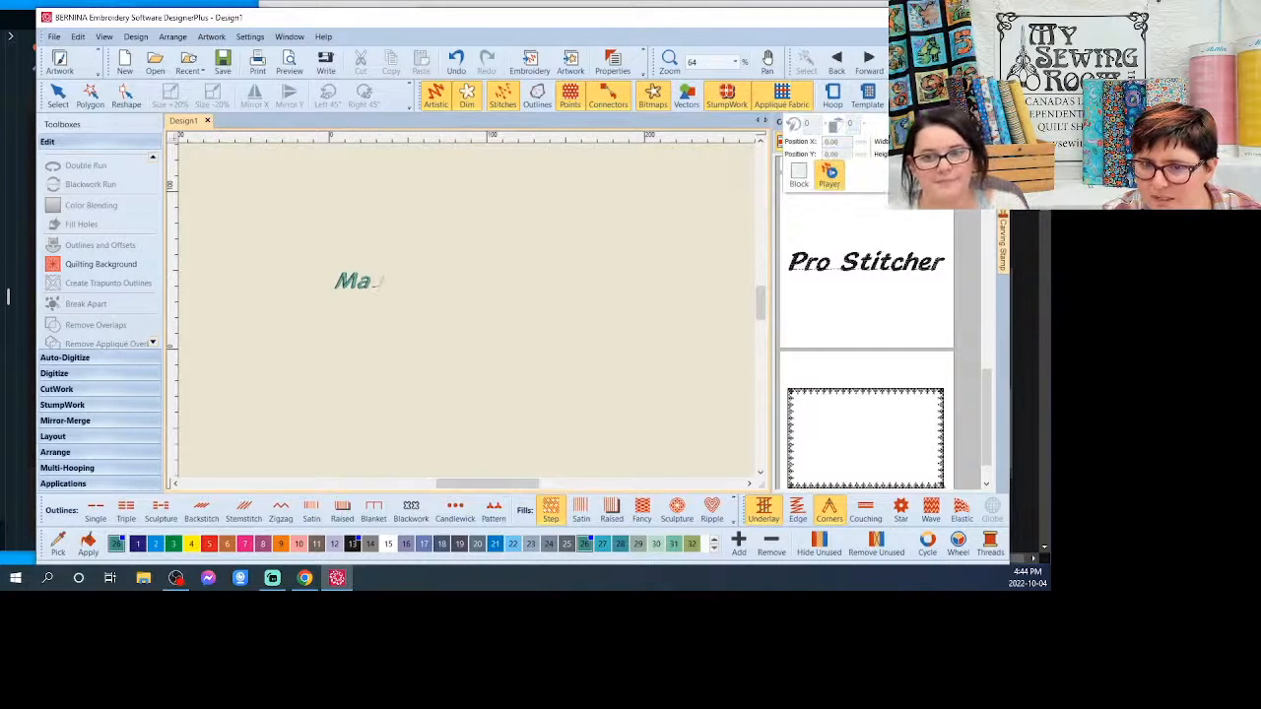
click(833, 183)
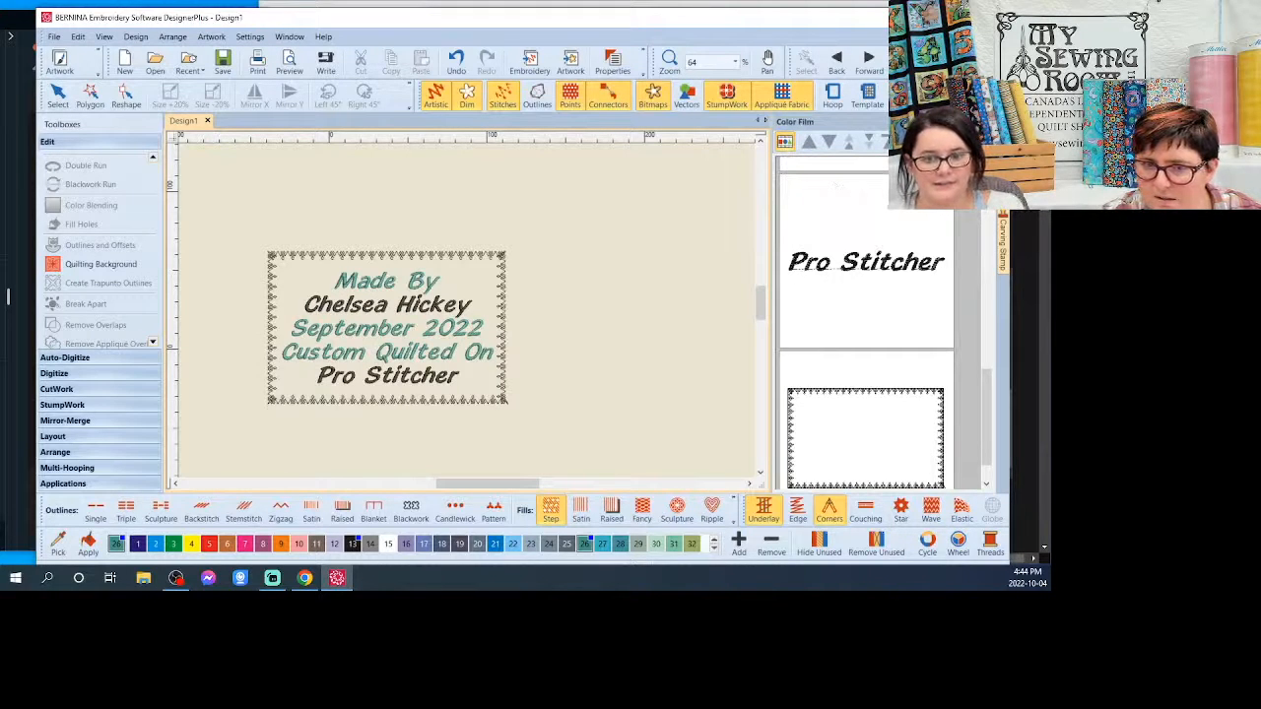
click(1002, 104)
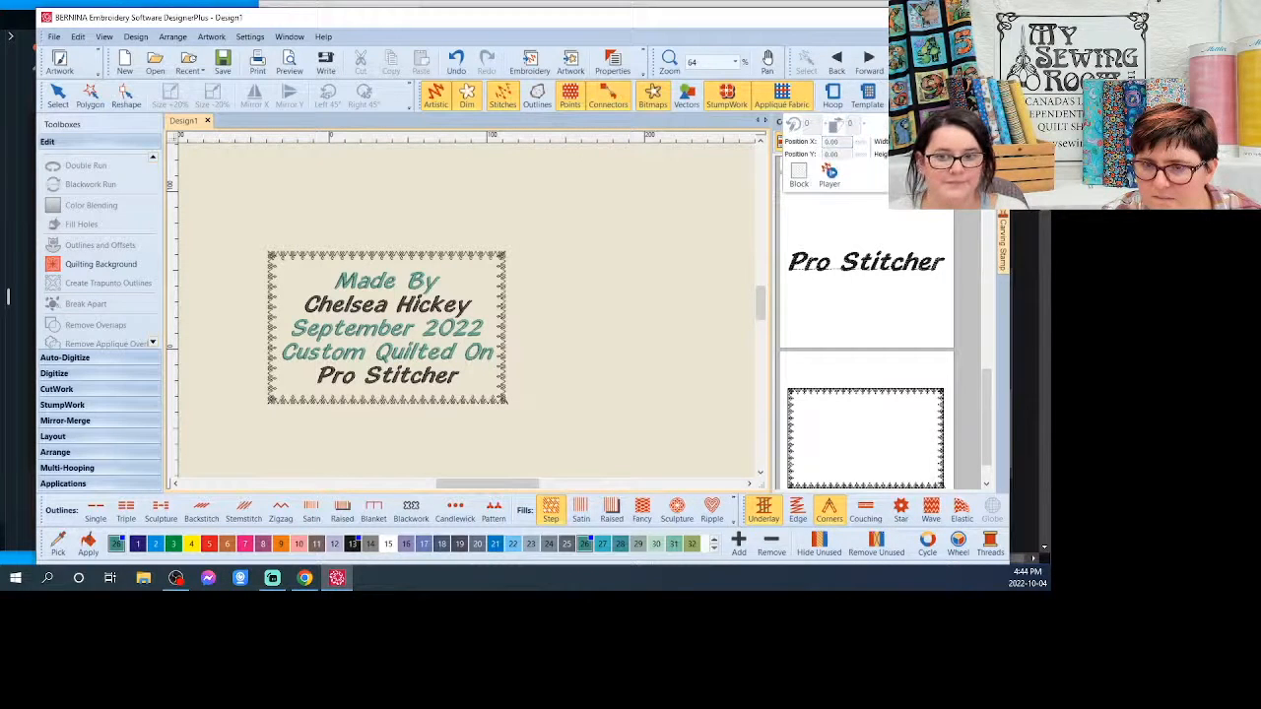
click(831, 173)
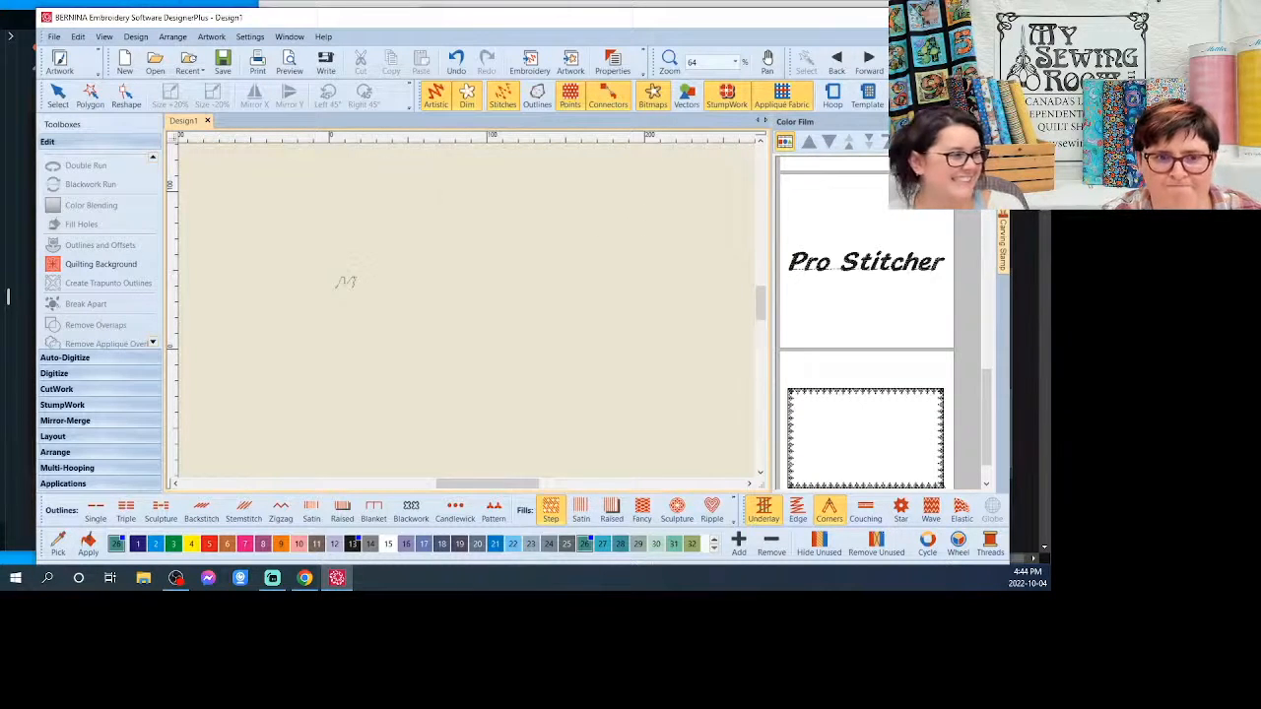
click(250, 37)
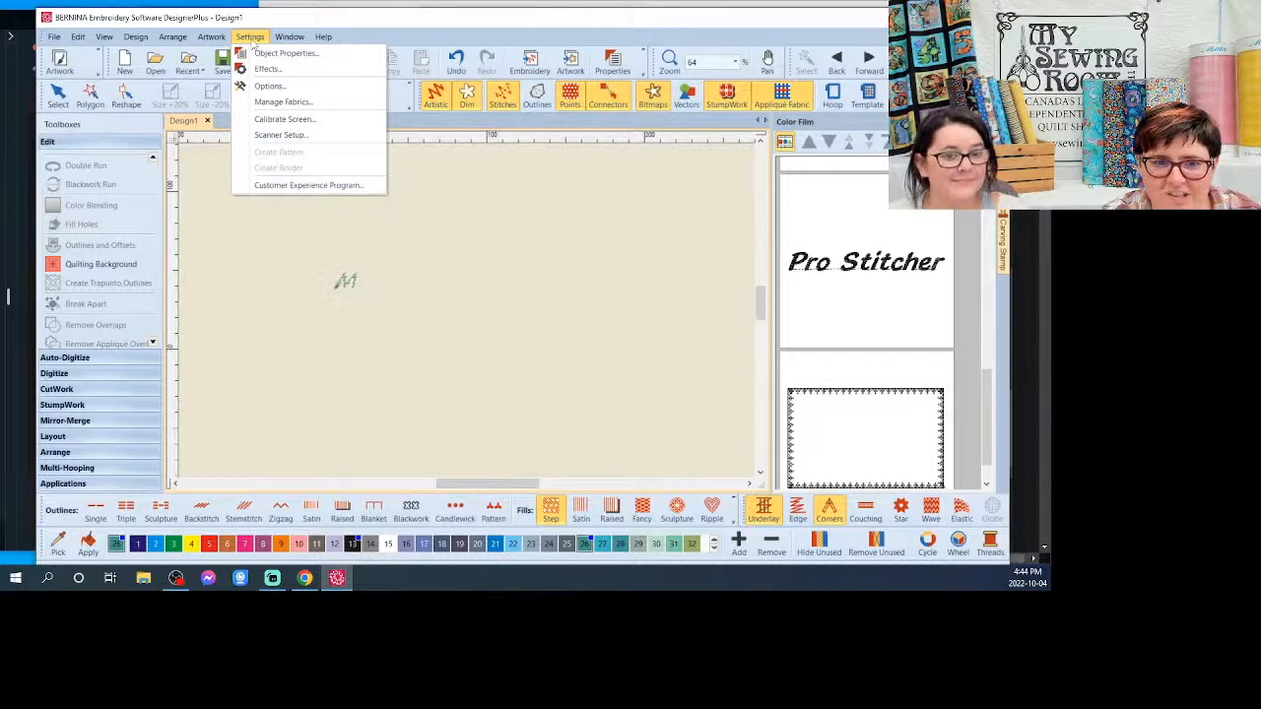
Step: Turn off Show tool names in Options' General tab and maximize the program window
click(264, 87)
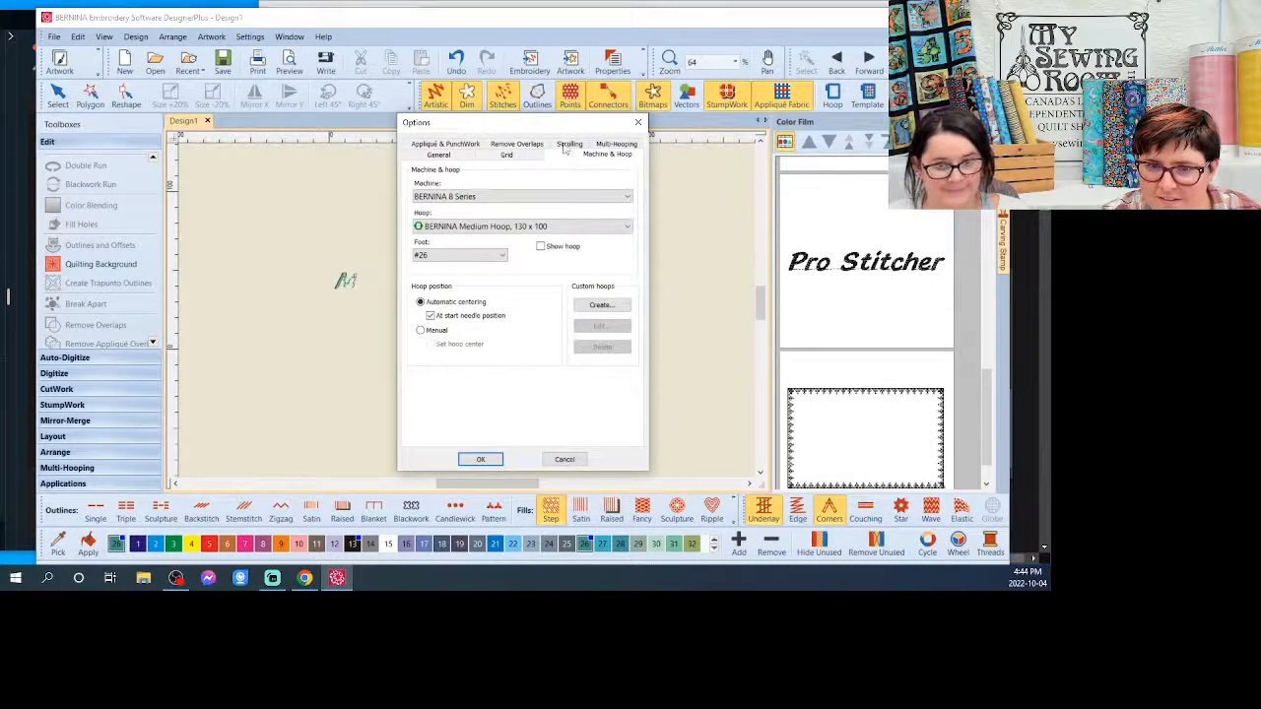
click(641, 123)
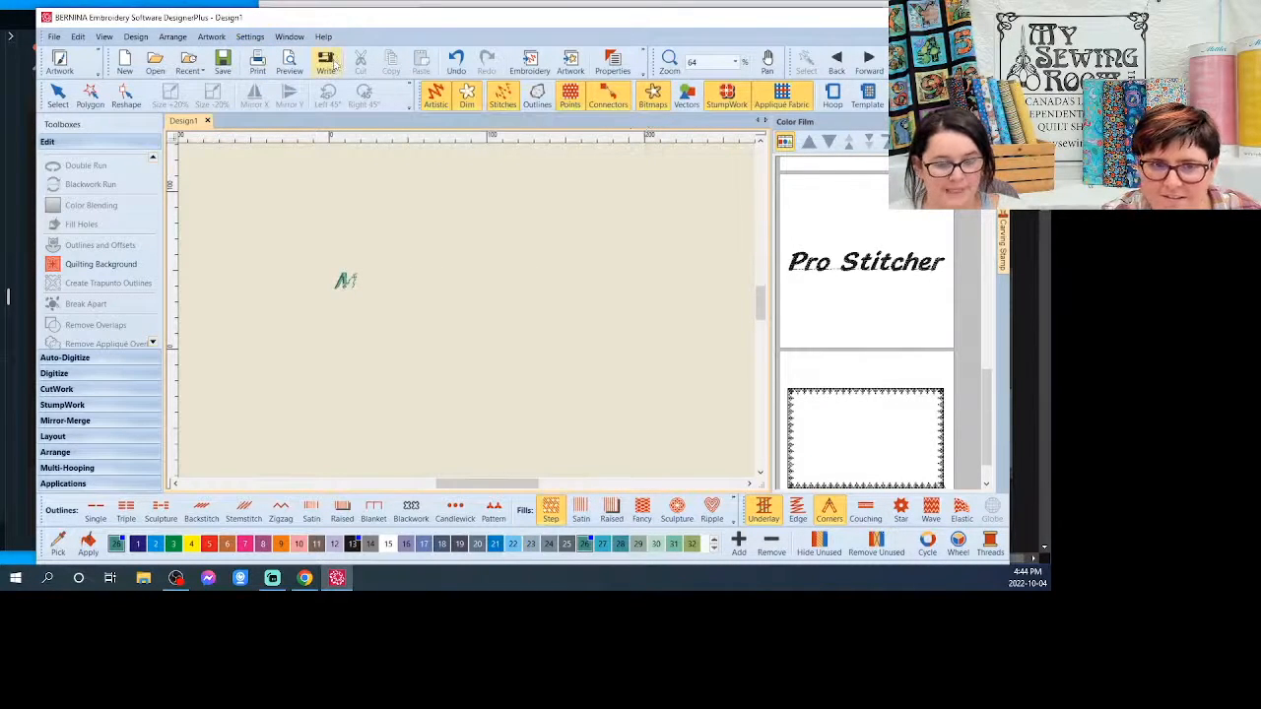
click(239, 38)
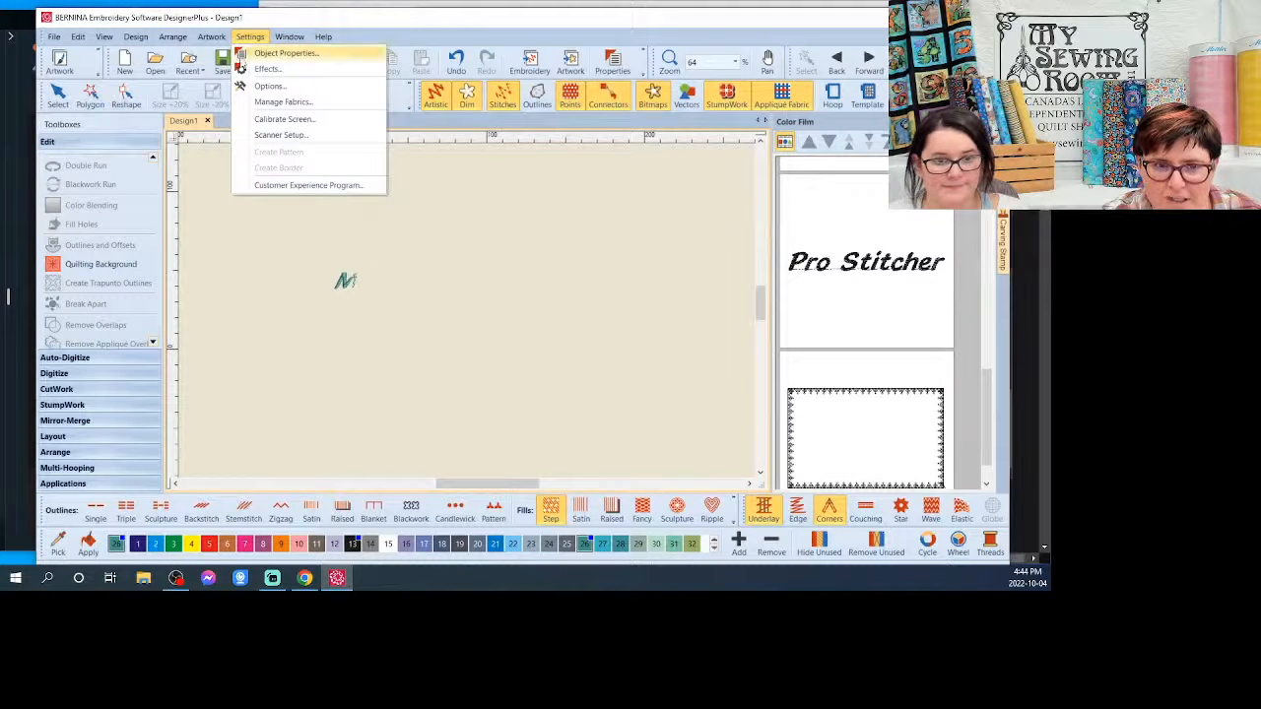
click(258, 86)
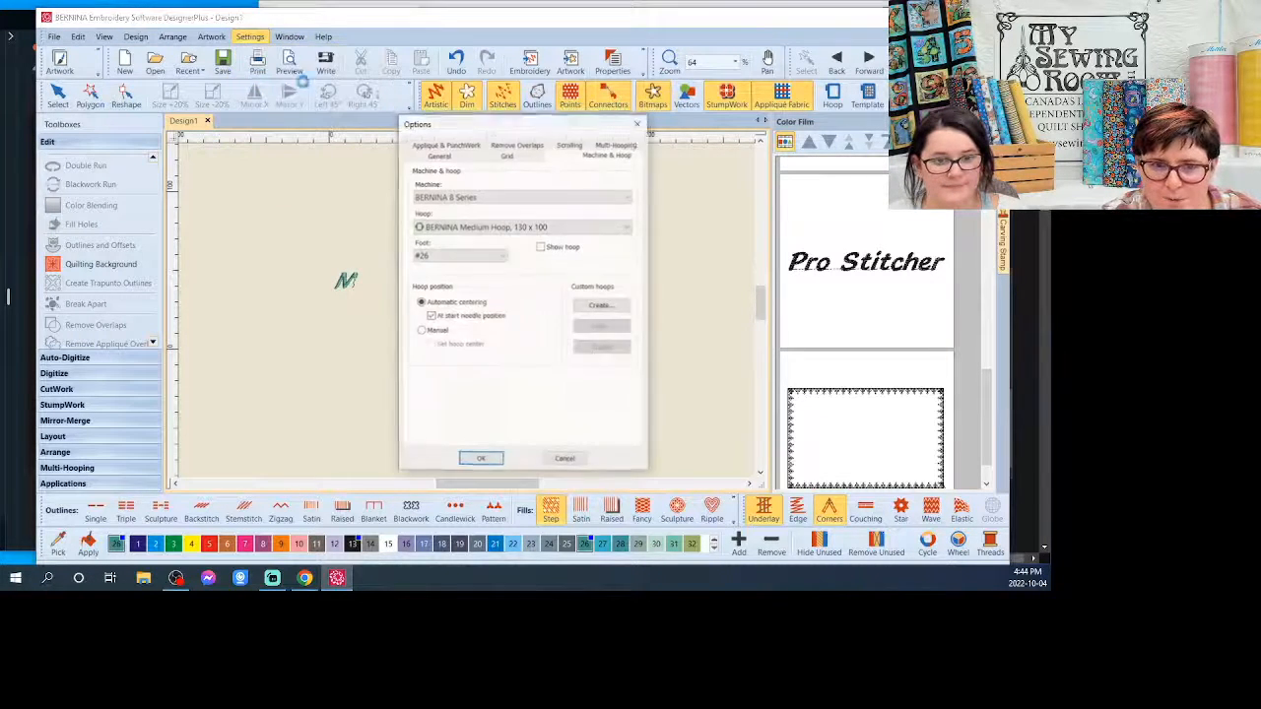
click(456, 160)
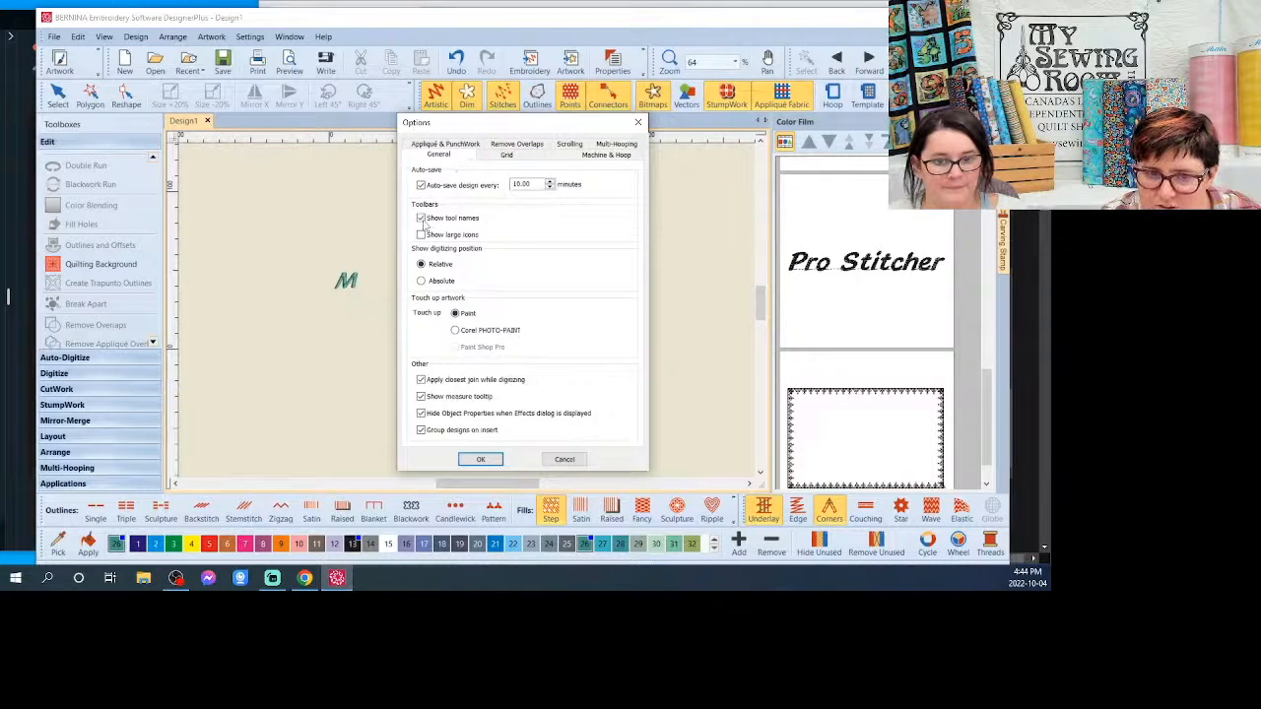
click(480, 459)
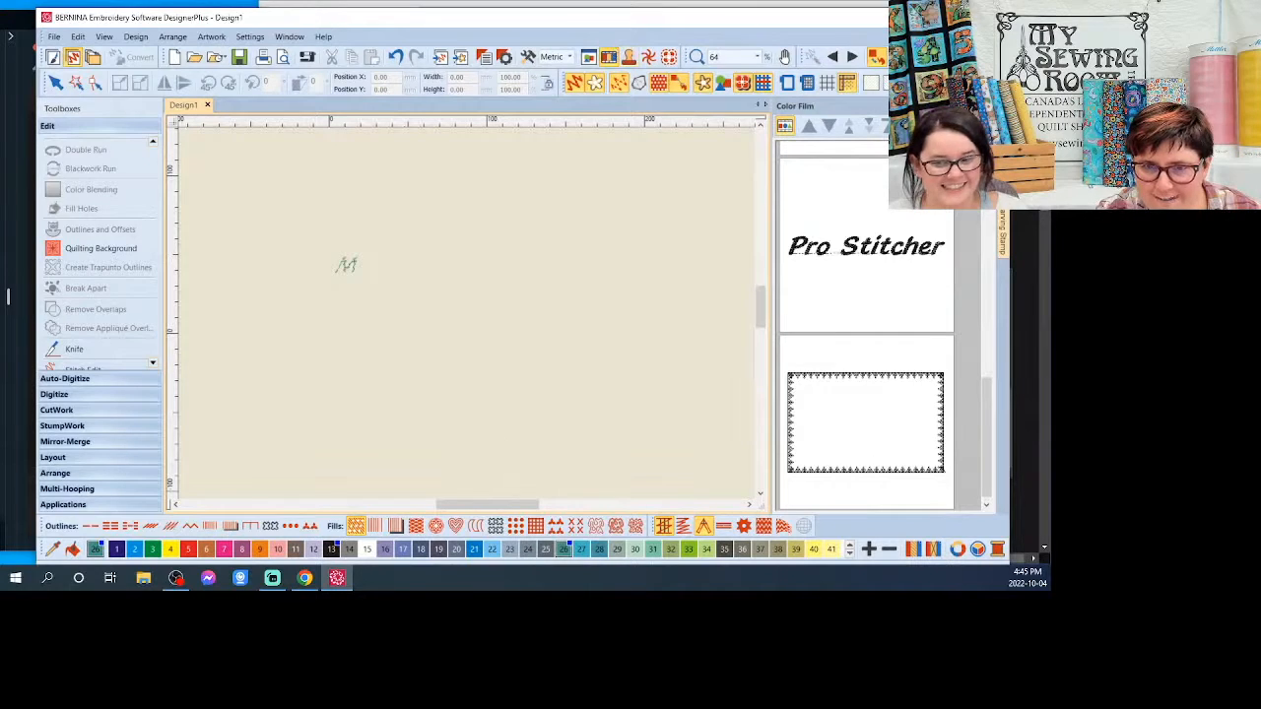
click(963, 17)
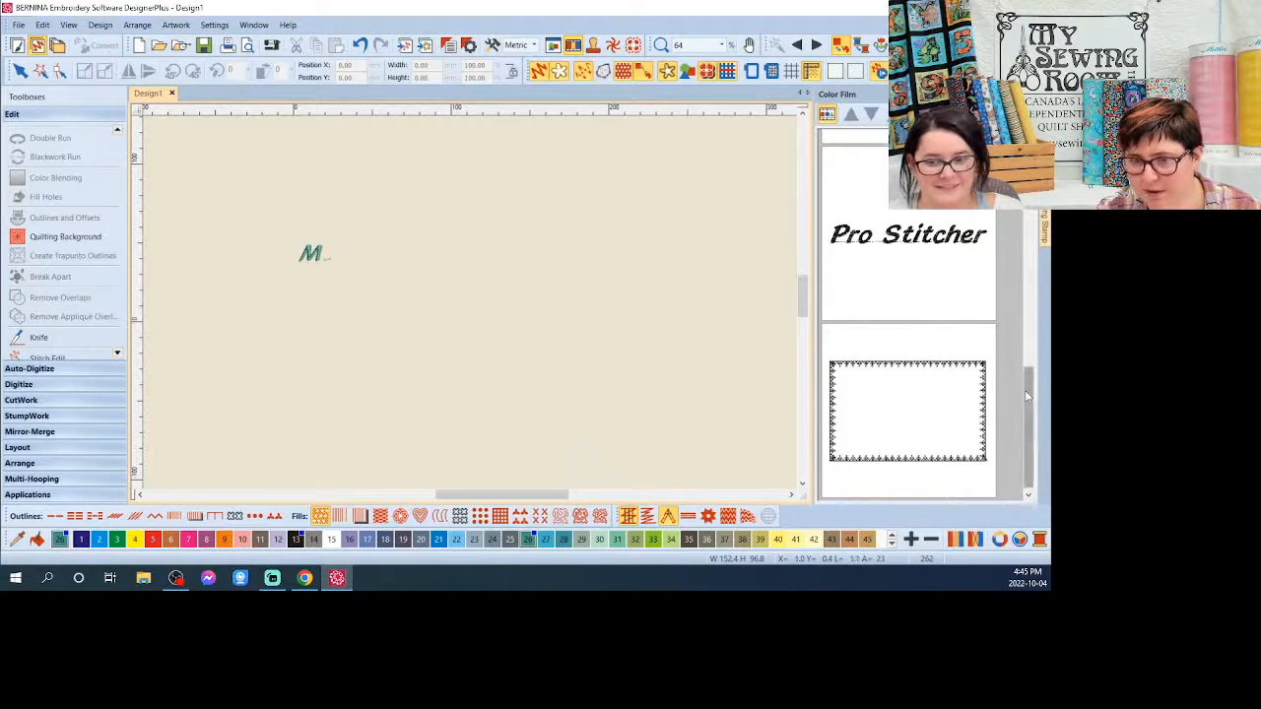
drag(1024, 394, 1015, 170)
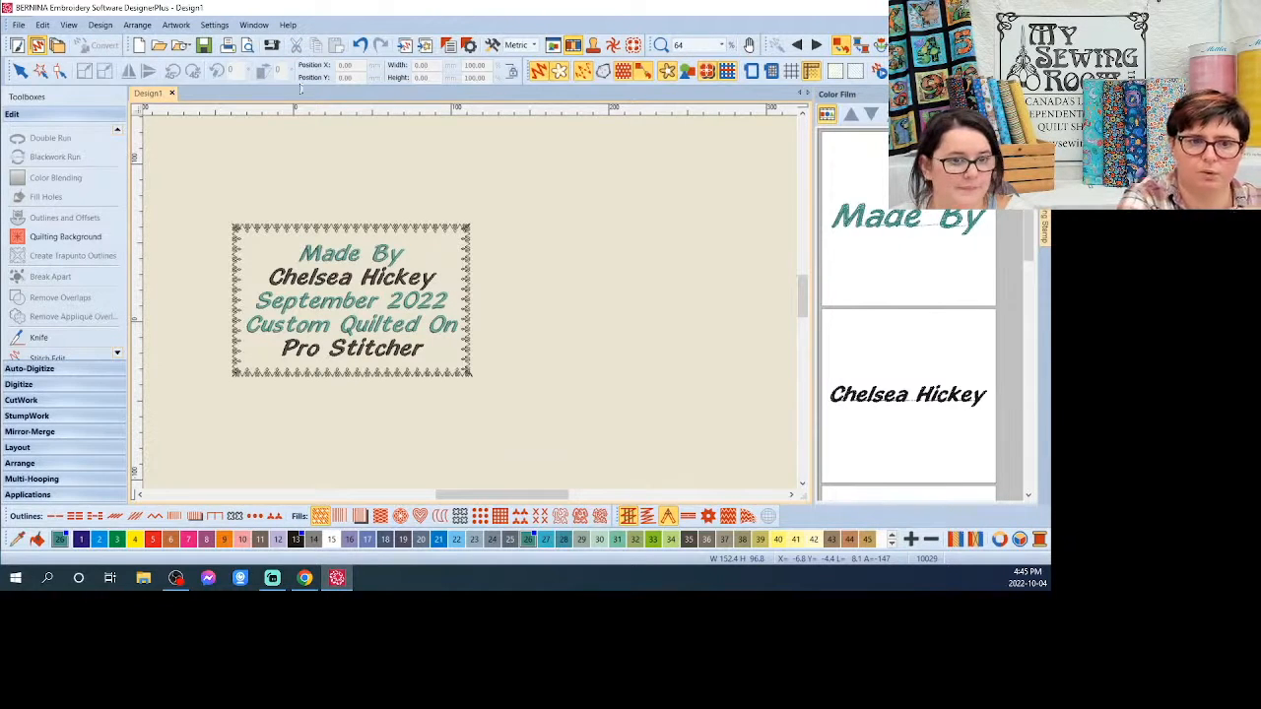
click(101, 25)
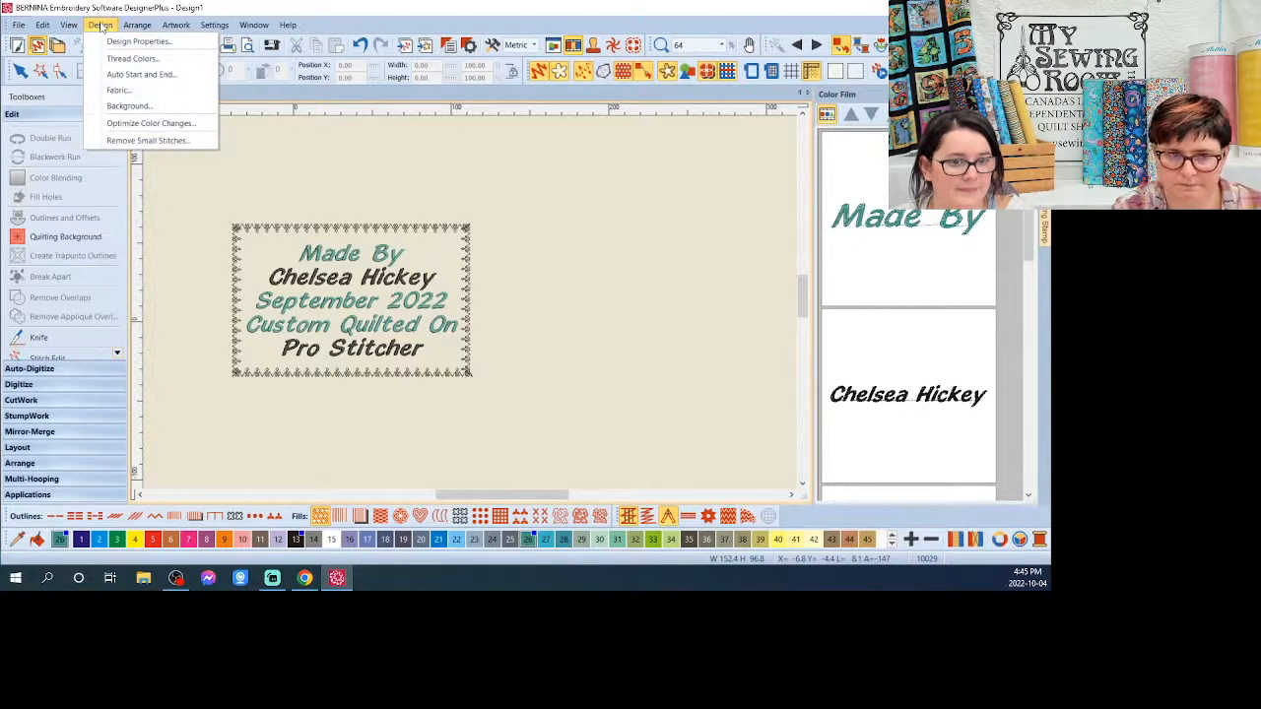
click(157, 123)
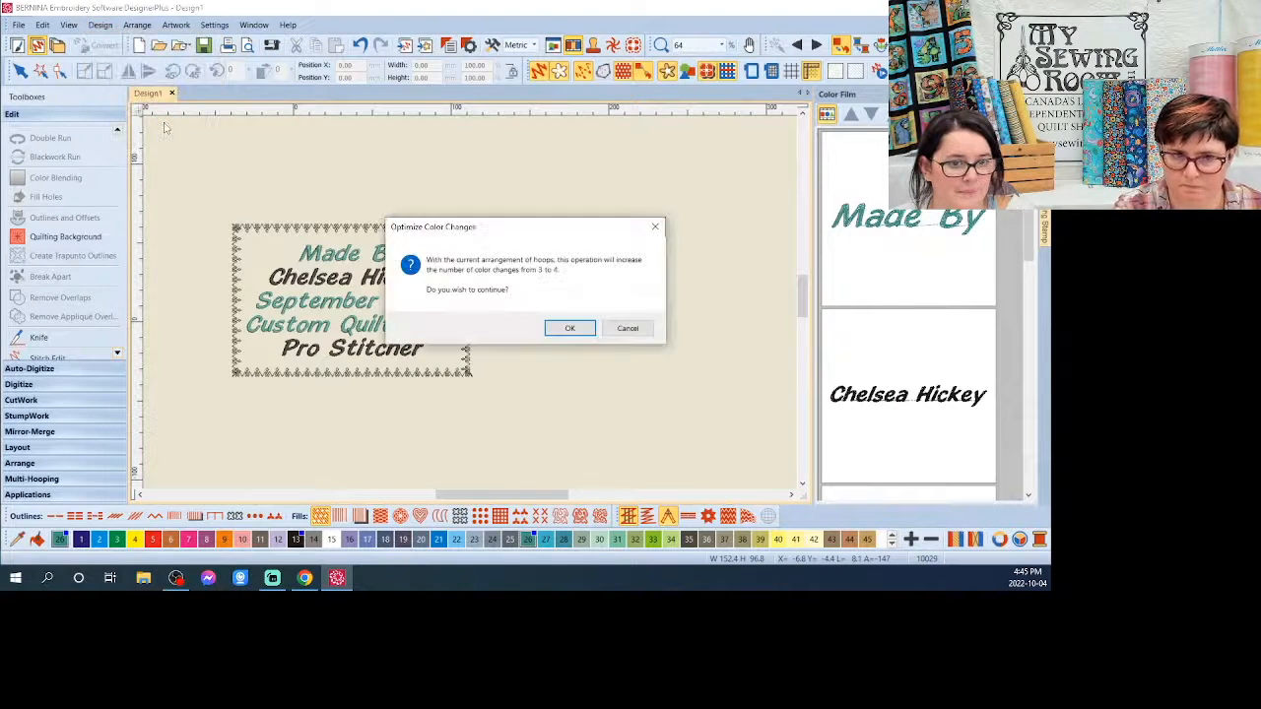
click(627, 329)
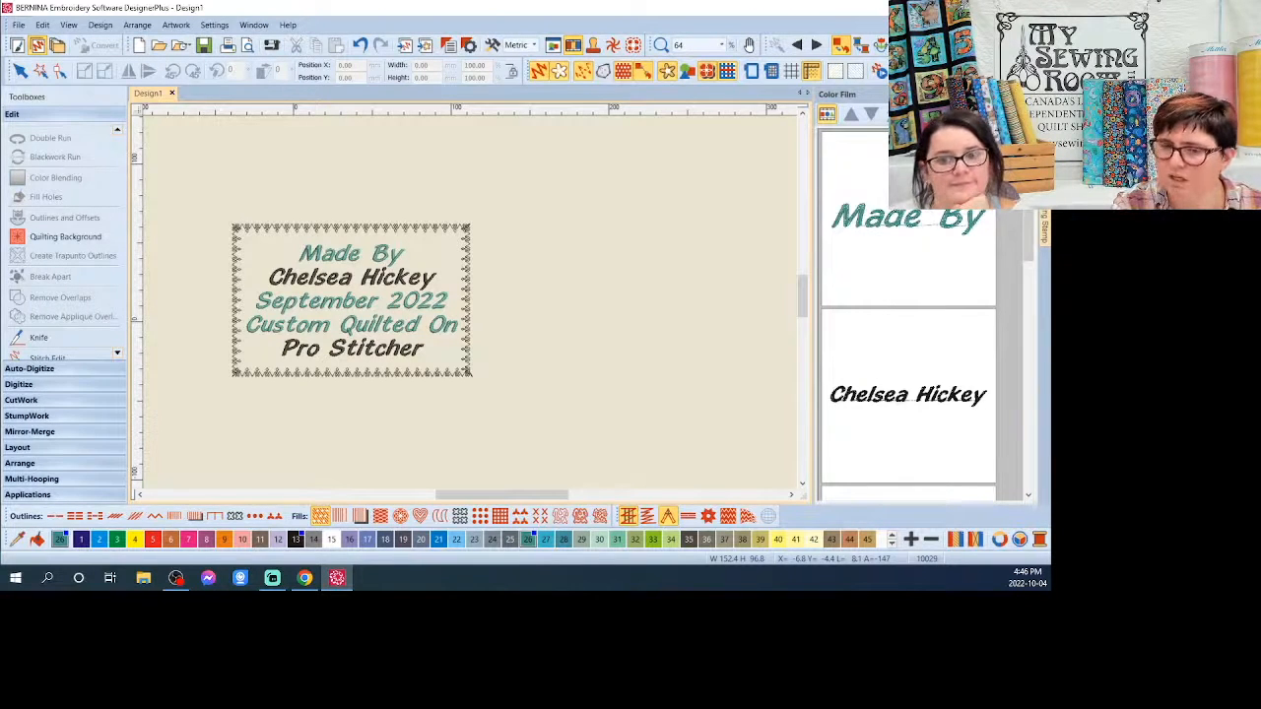
click(905, 223)
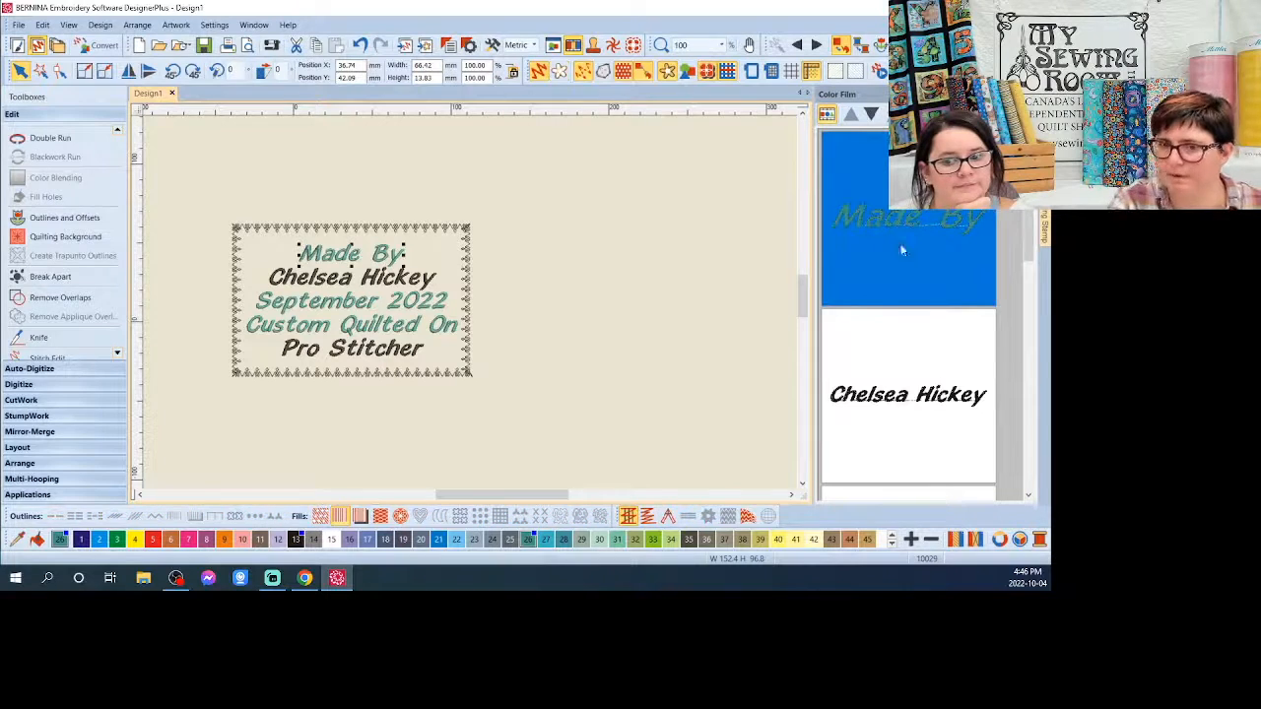
click(911, 433)
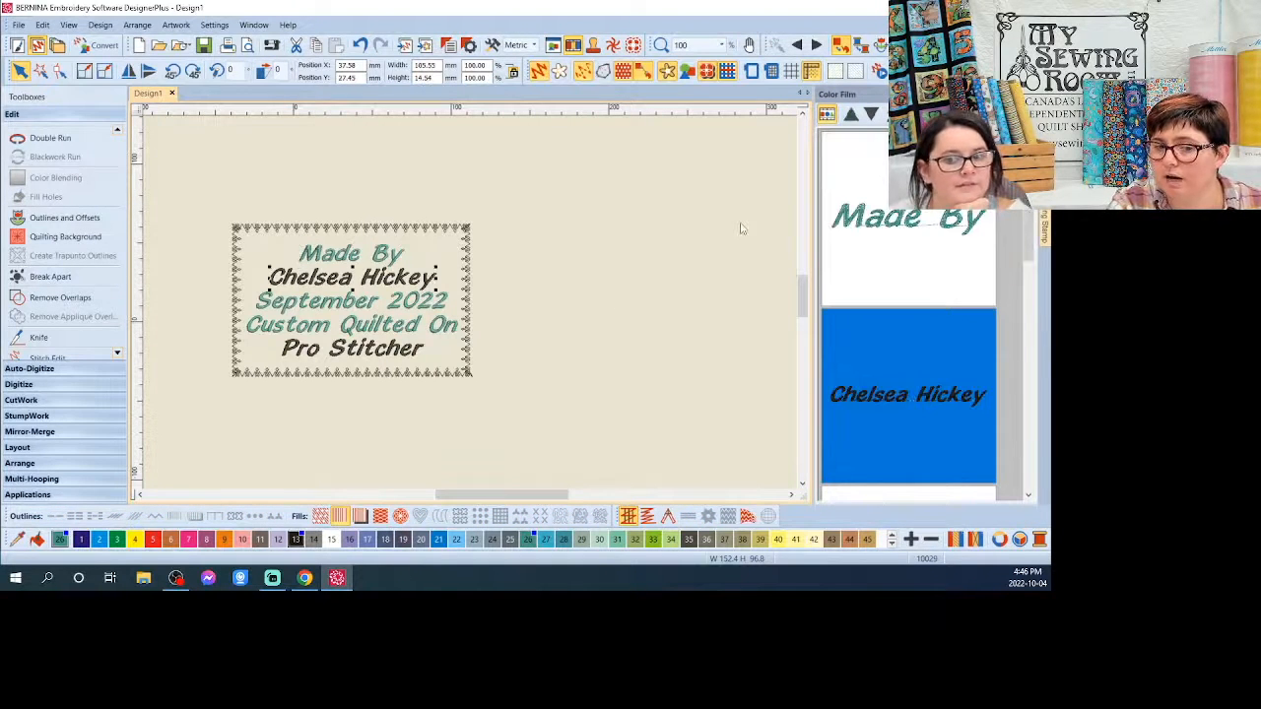
scroll(908, 315, down, 1)
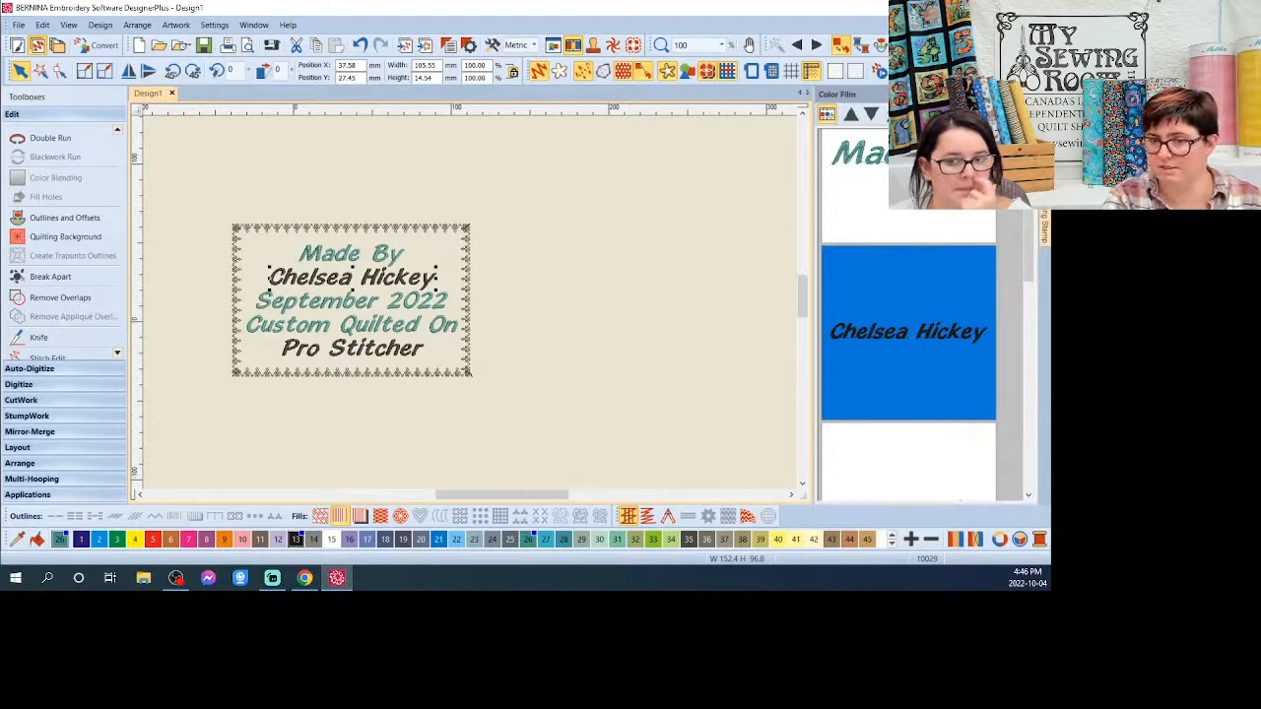
scroll(908, 315, down, 2)
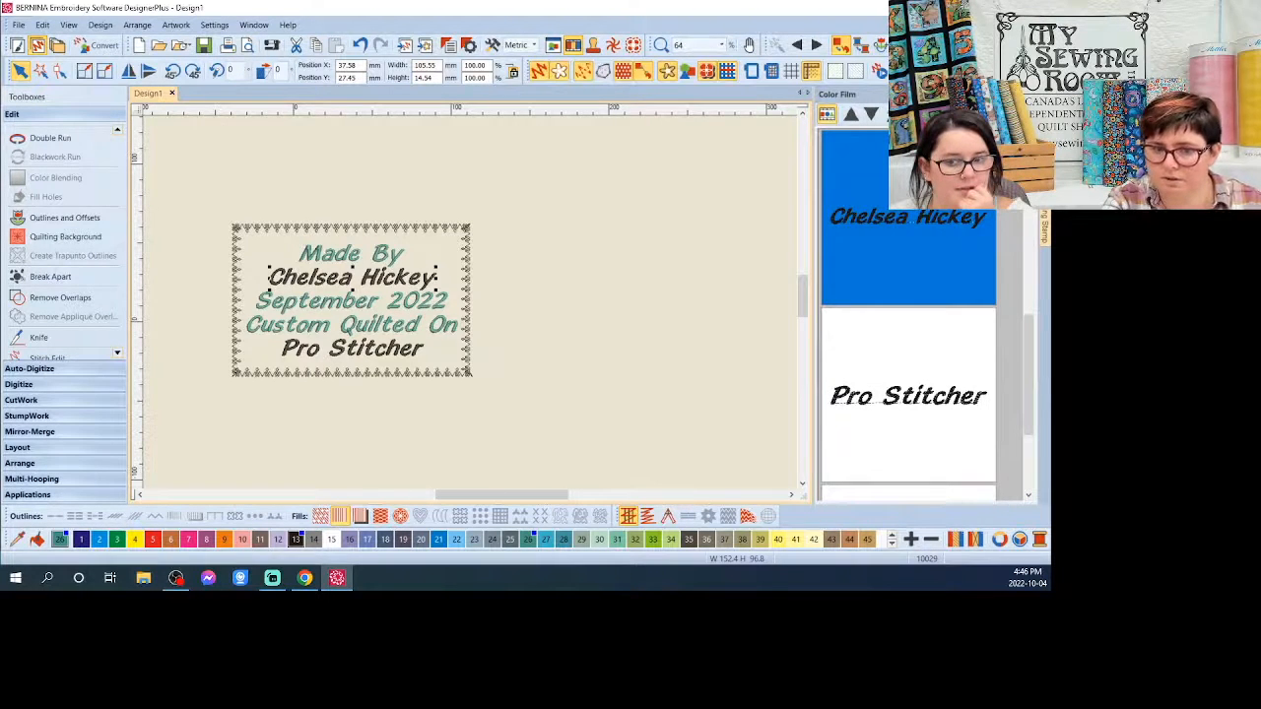
scroll(902, 323, down, 3)
scroll(904, 326, up, 2)
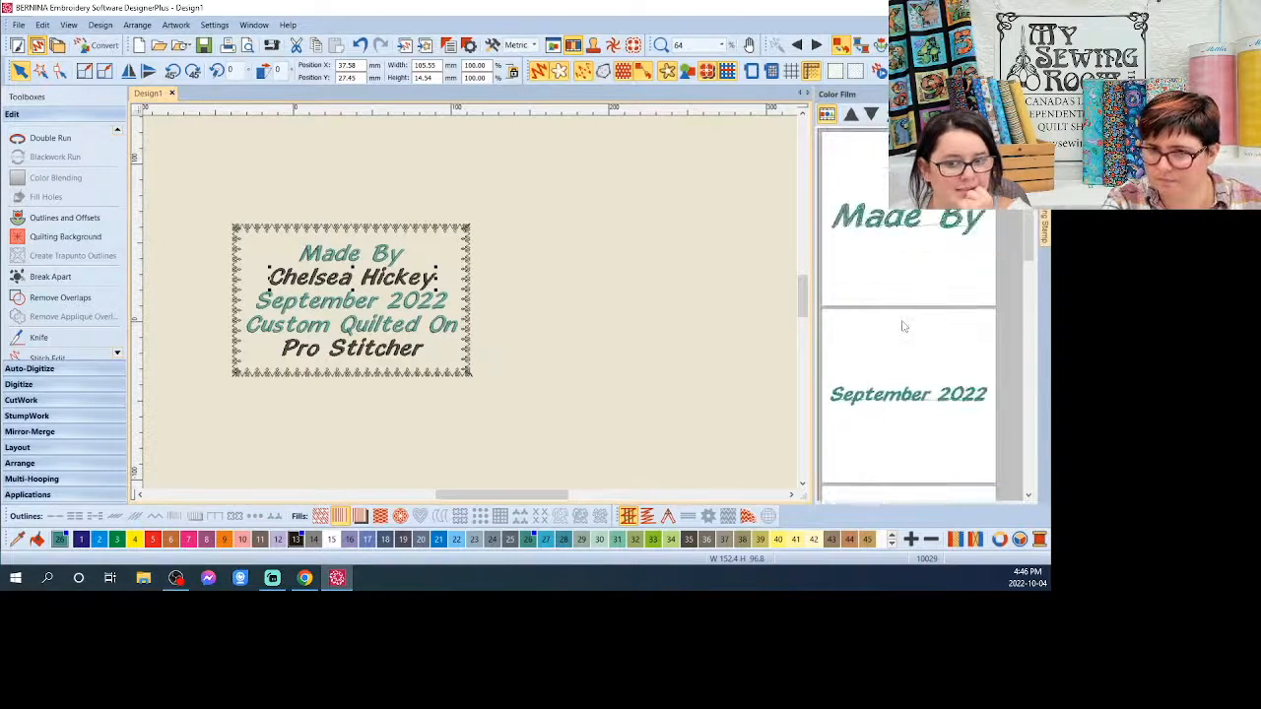
scroll(904, 323, down, 4)
scroll(901, 316, up, 4)
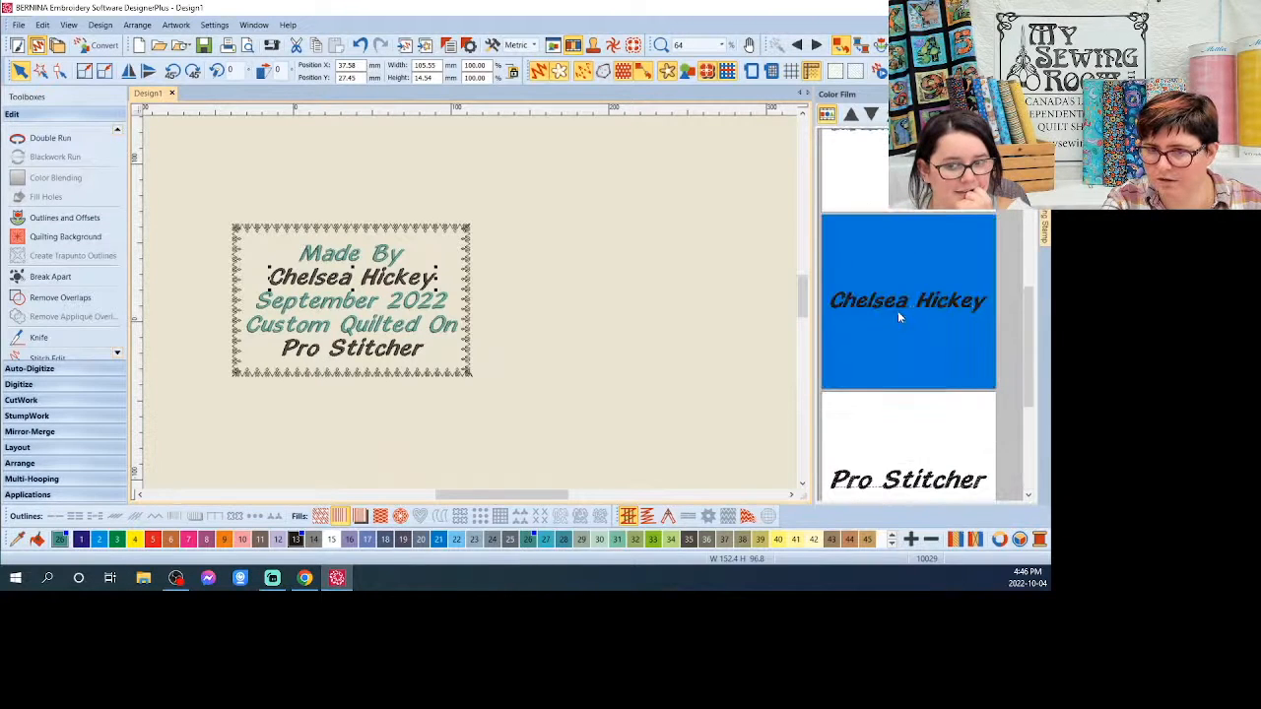
scroll(898, 310, down, 3)
scroll(897, 310, down, 1)
scroll(896, 313, up, 3)
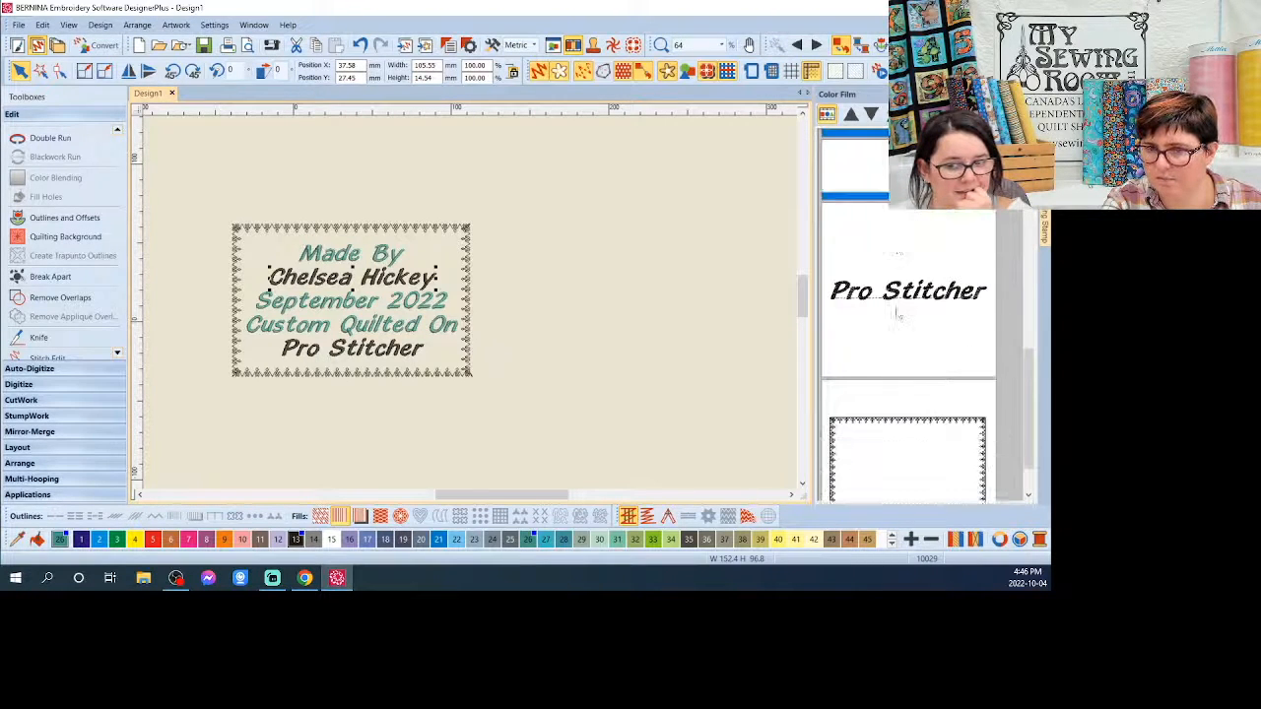
scroll(897, 314, up, 3)
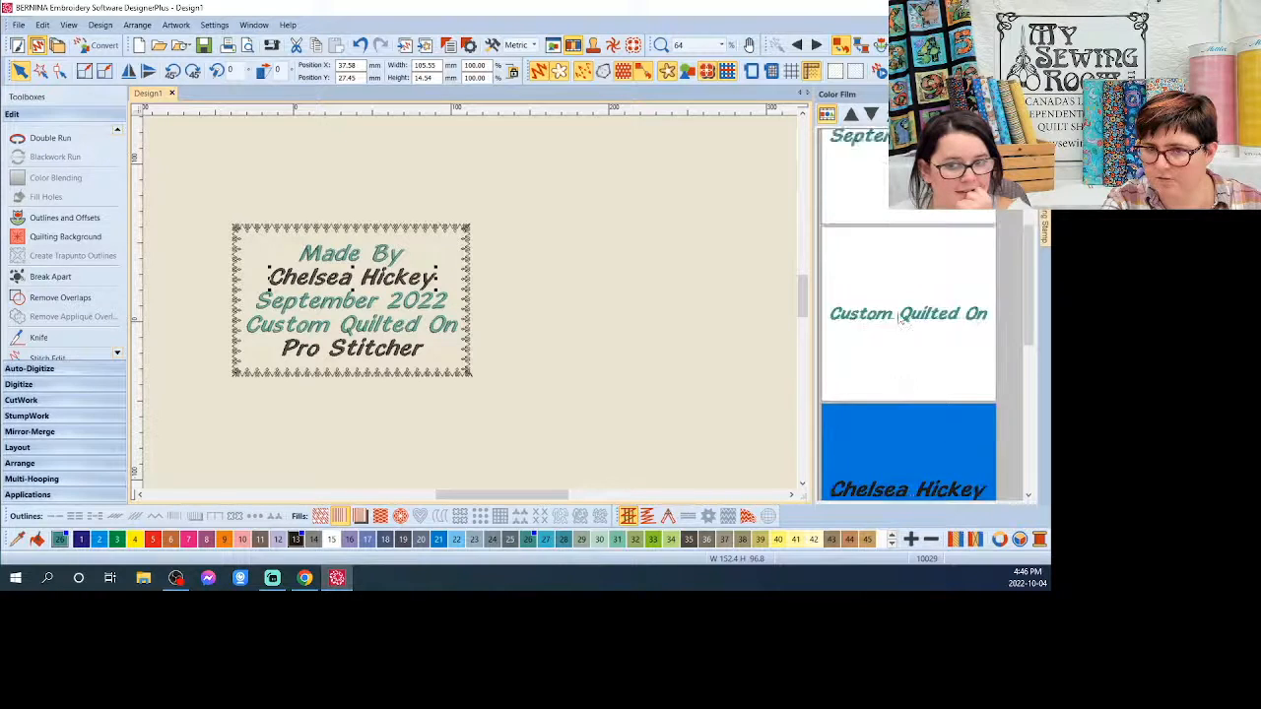
scroll(898, 318, down, 3)
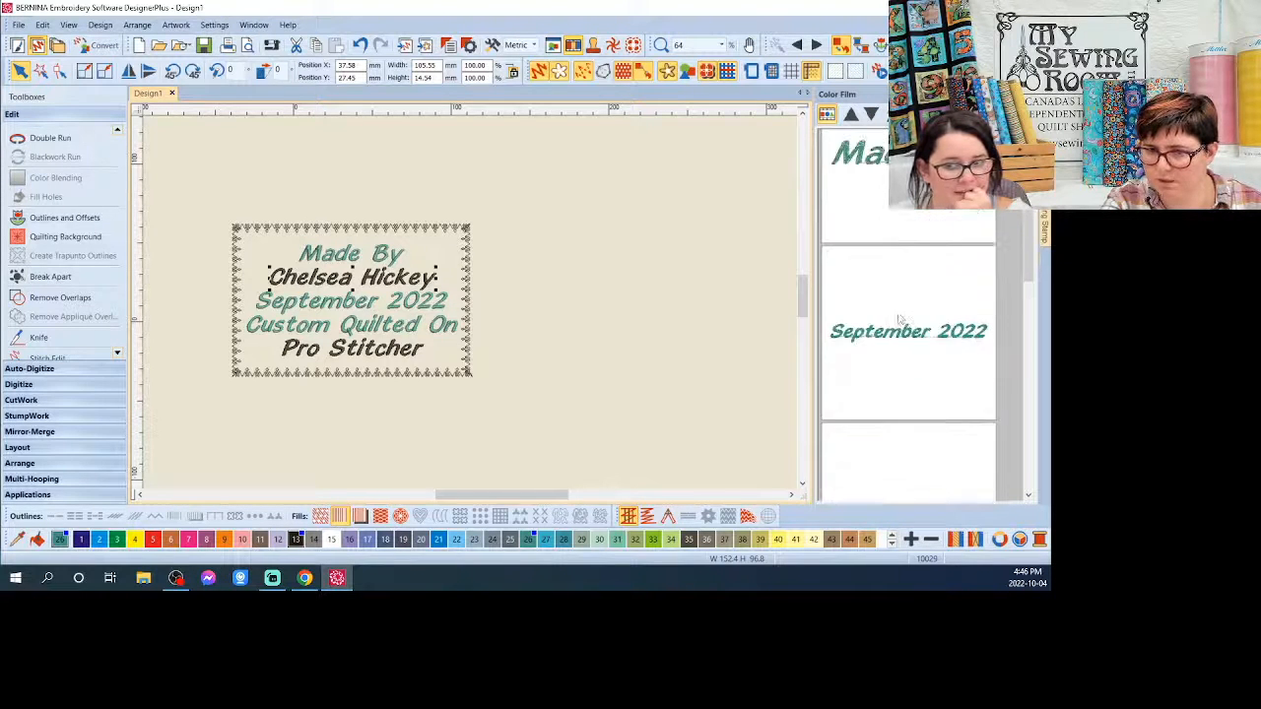
scroll(898, 318, up, 3)
click(913, 296)
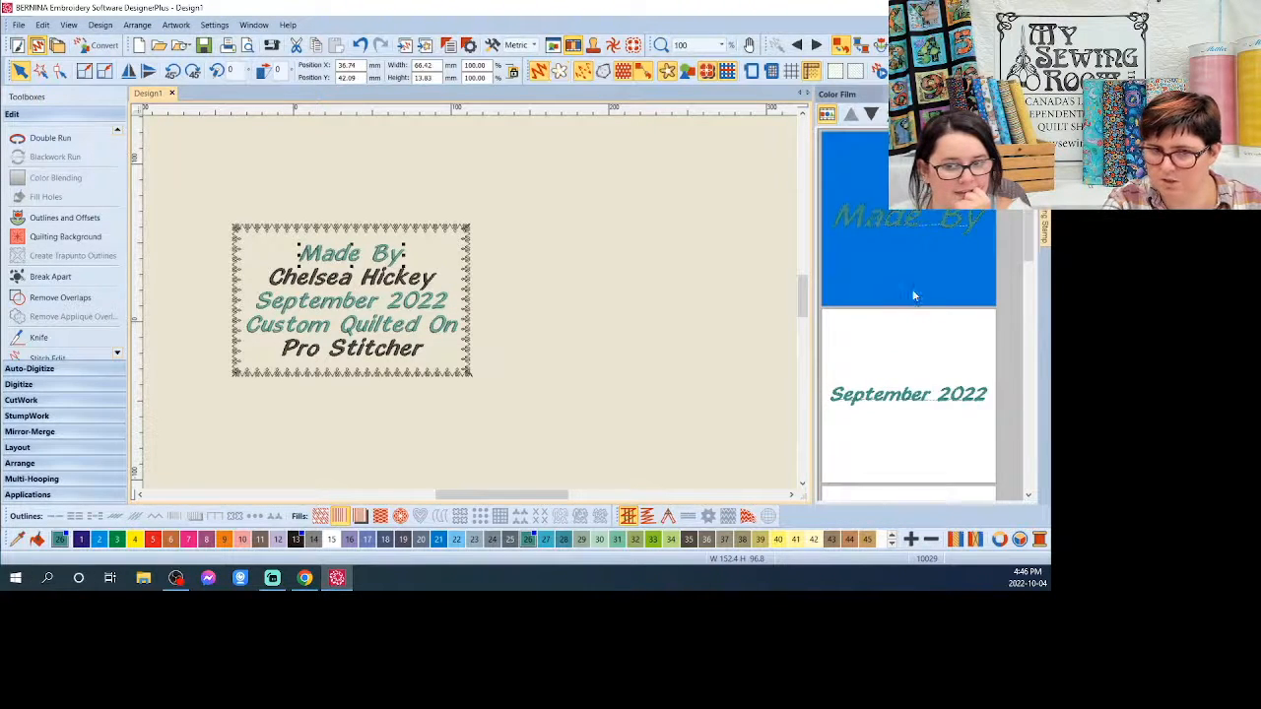
click(919, 335)
scroll(919, 335, down, 2)
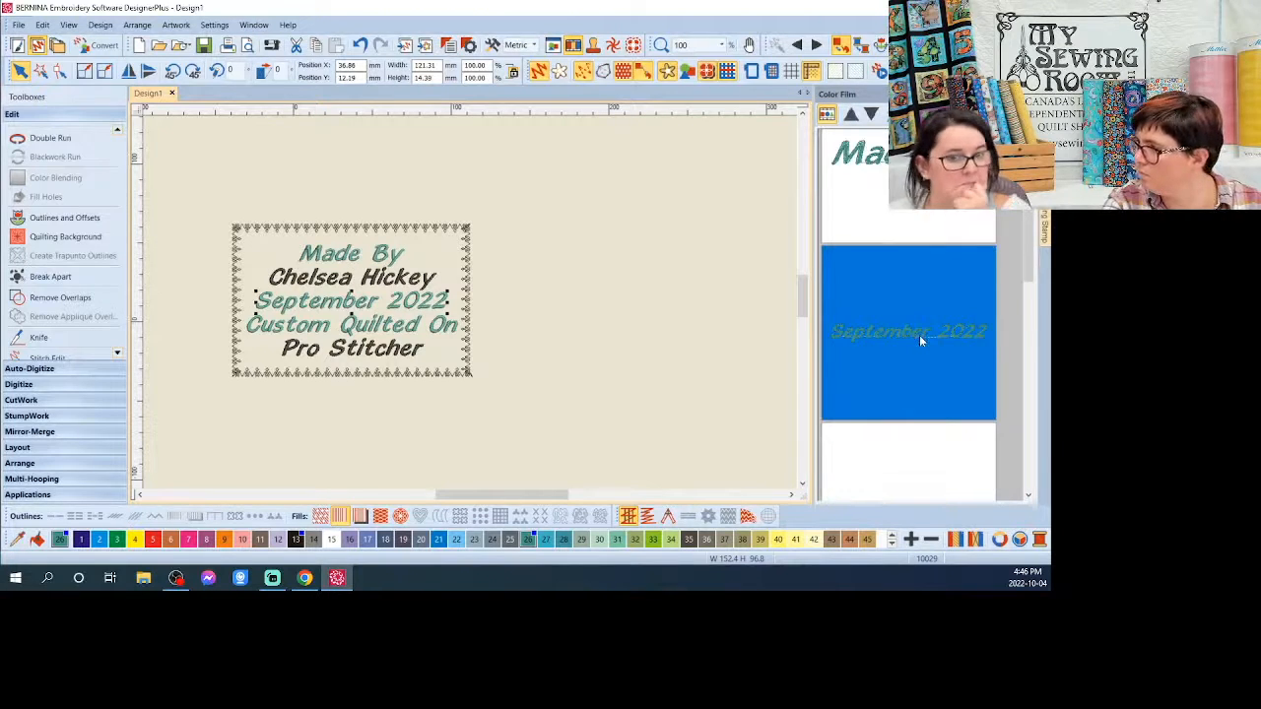
click(920, 337)
scroll(920, 339, down, 3)
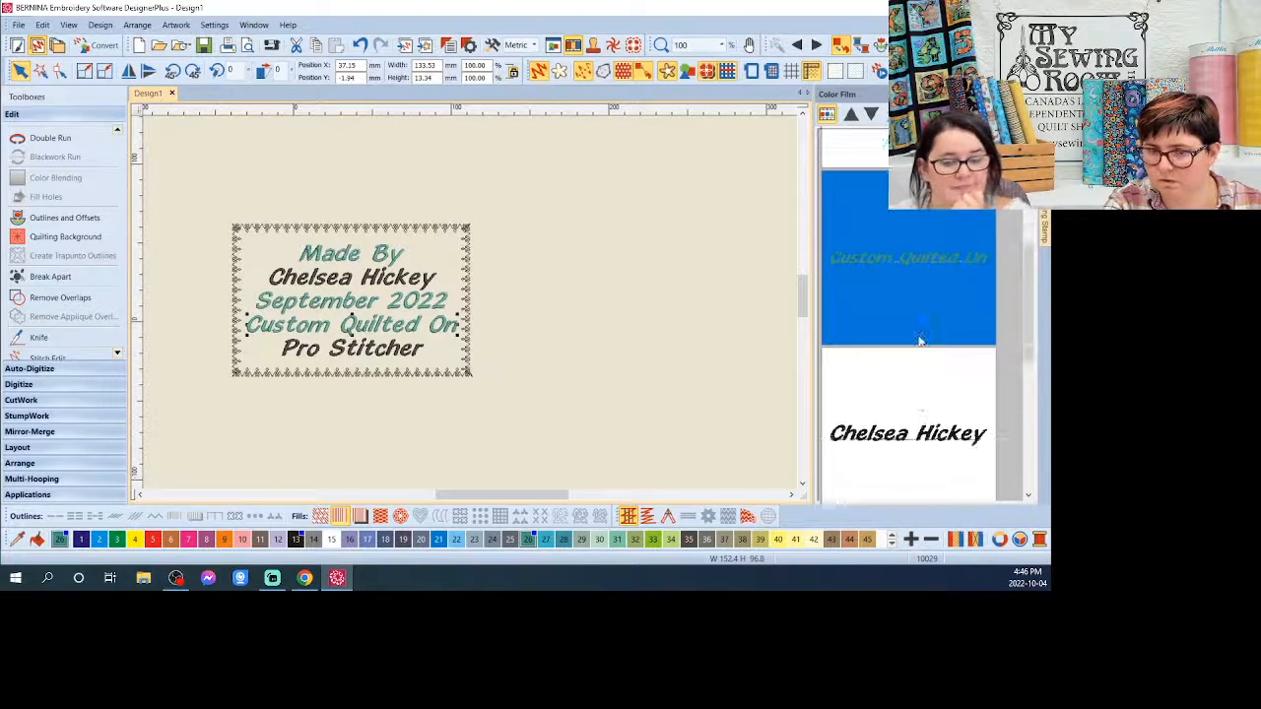
scroll(920, 342, down, 1)
scroll(917, 335, down, 3)
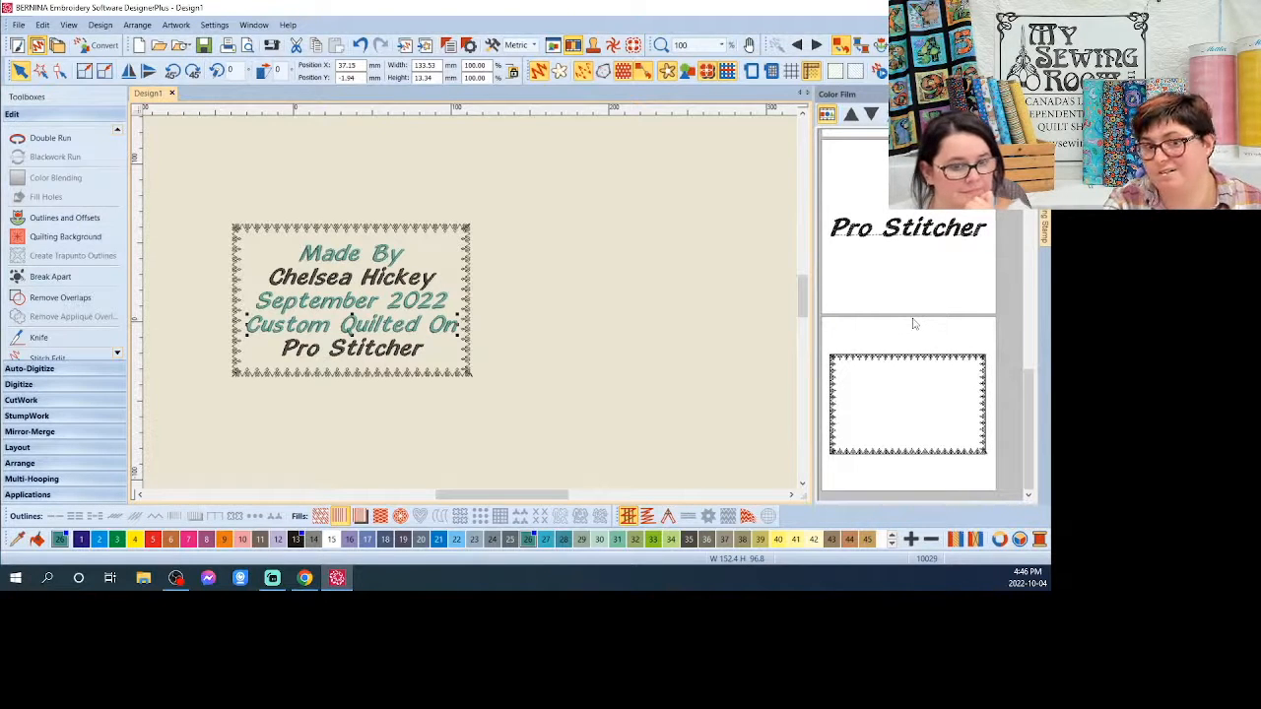
Step: Save the design as 'Made By' in BERNINA All-in-One V8 (*.ART80) format
click(17, 26)
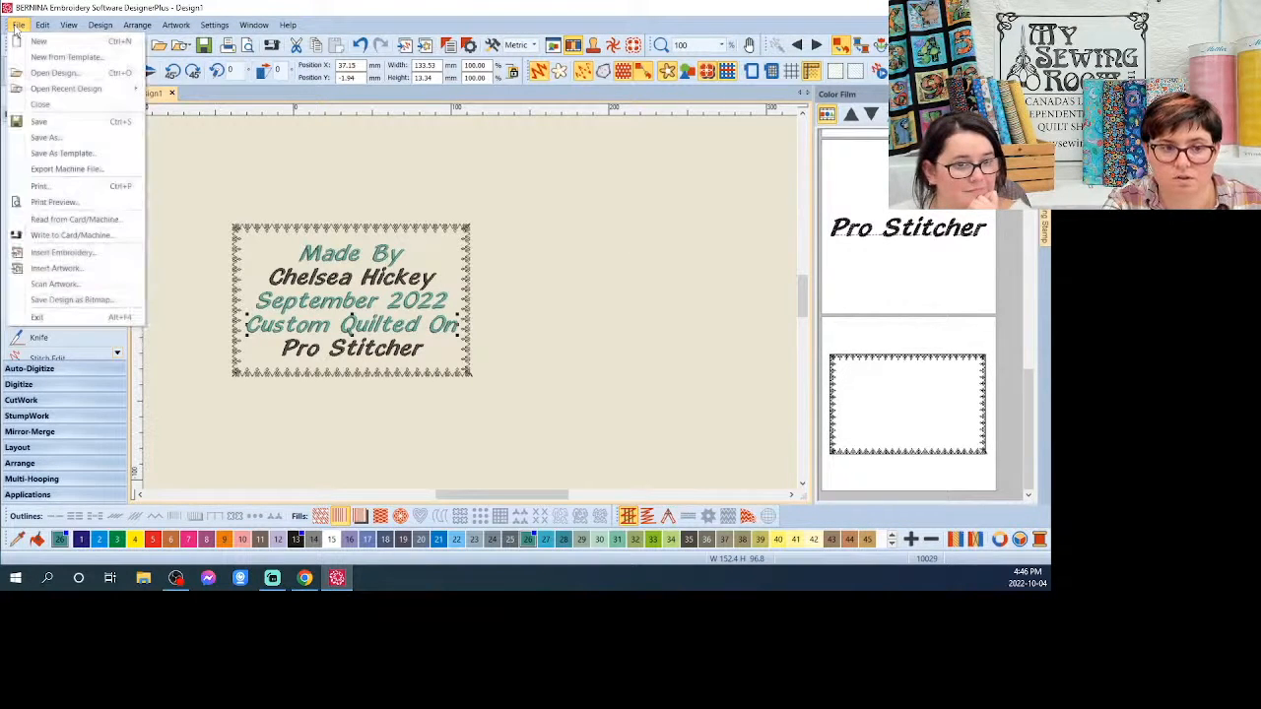
click(71, 138)
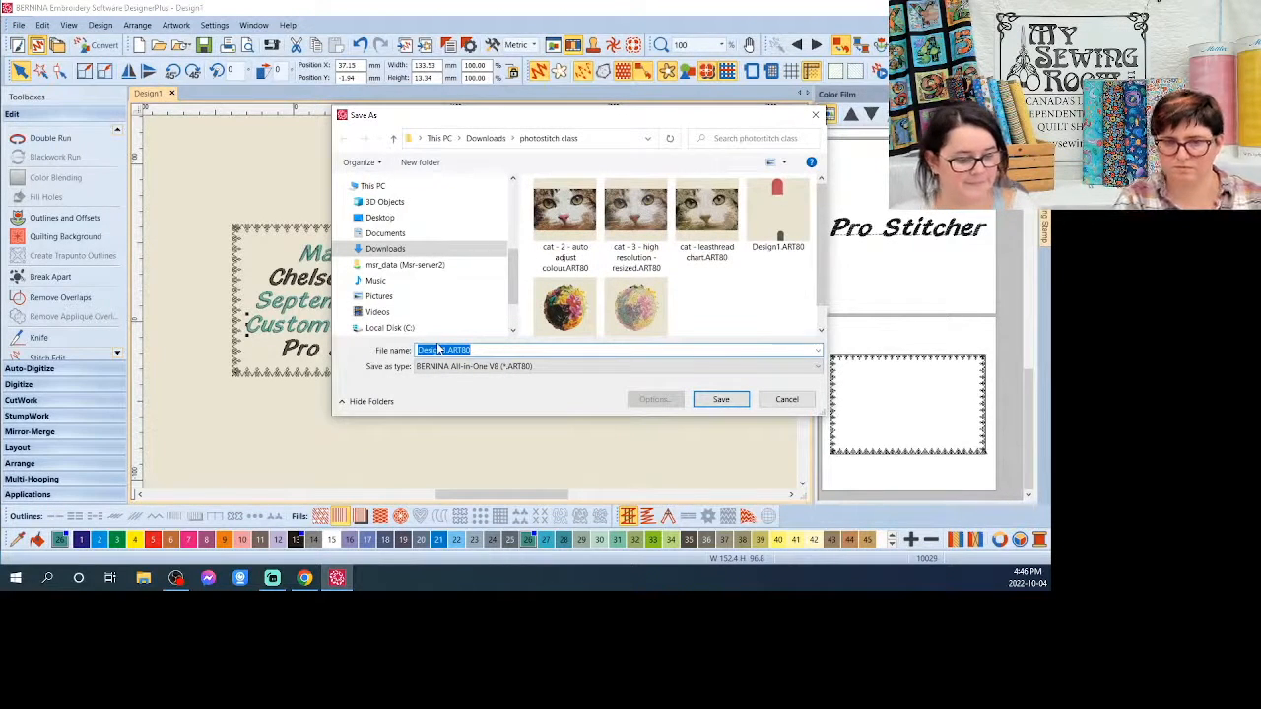
text(Made By Chelsea)
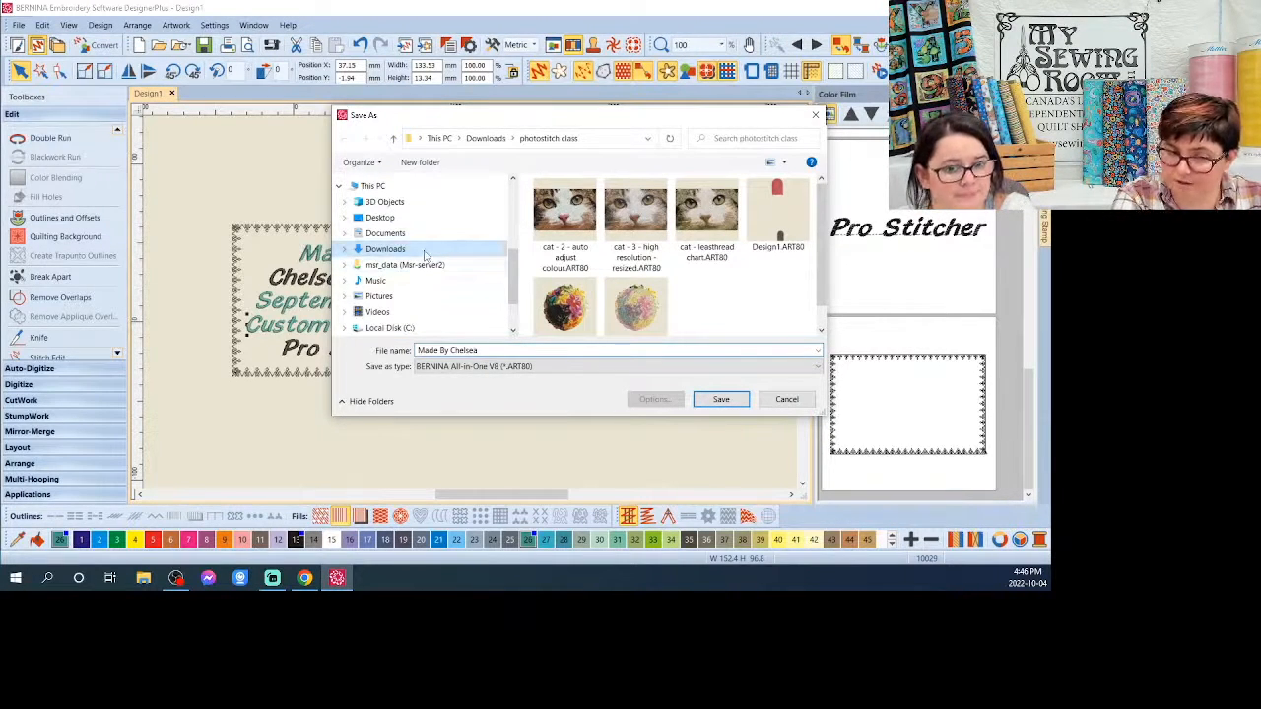
click(528, 367)
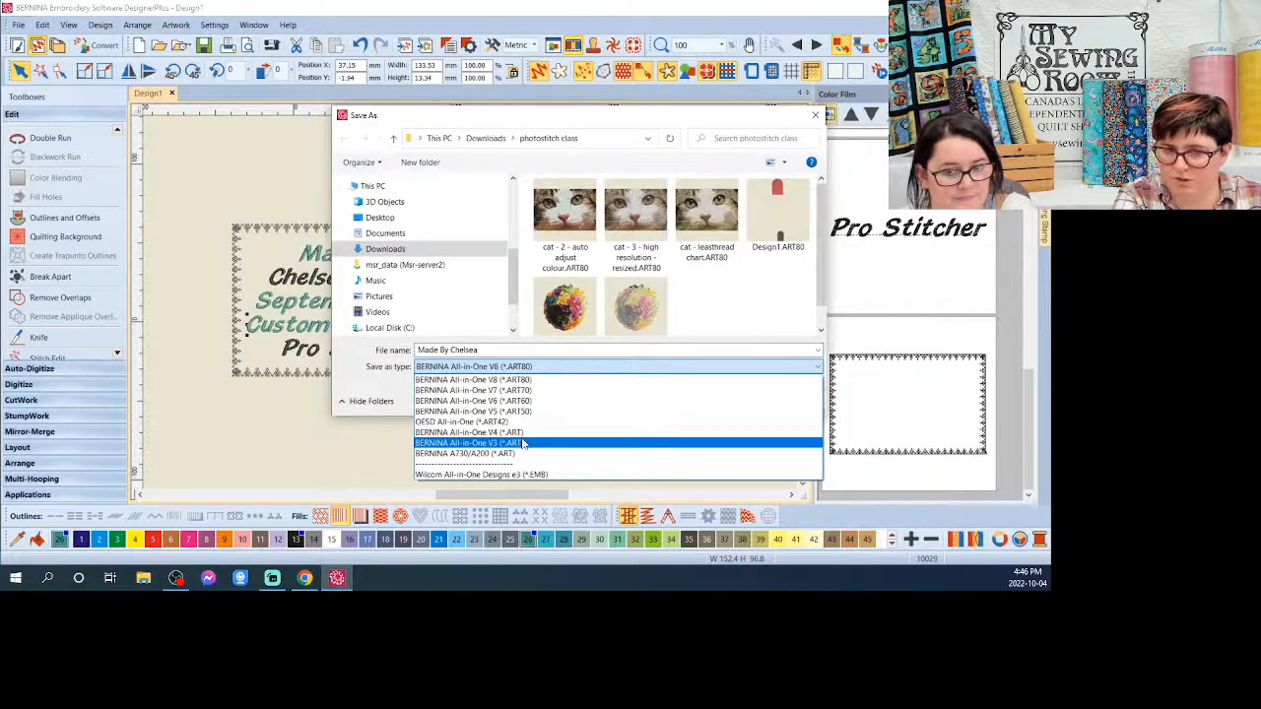
click(519, 380)
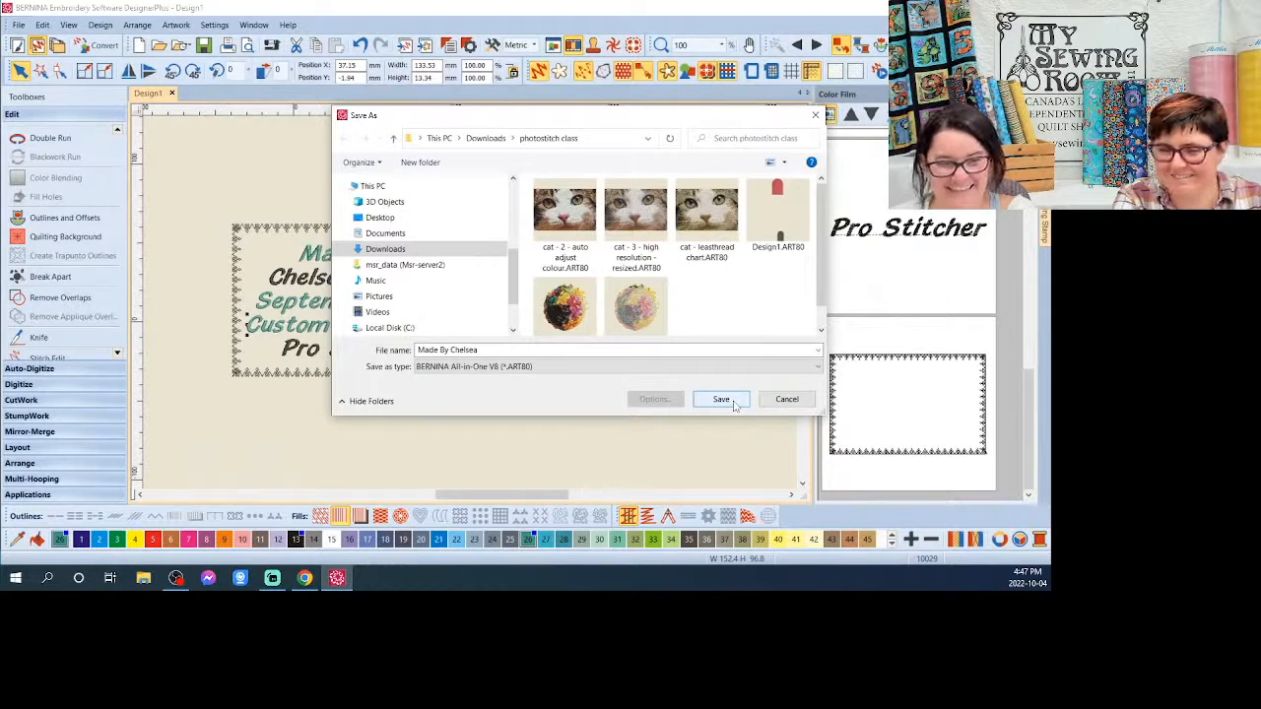
click(721, 399)
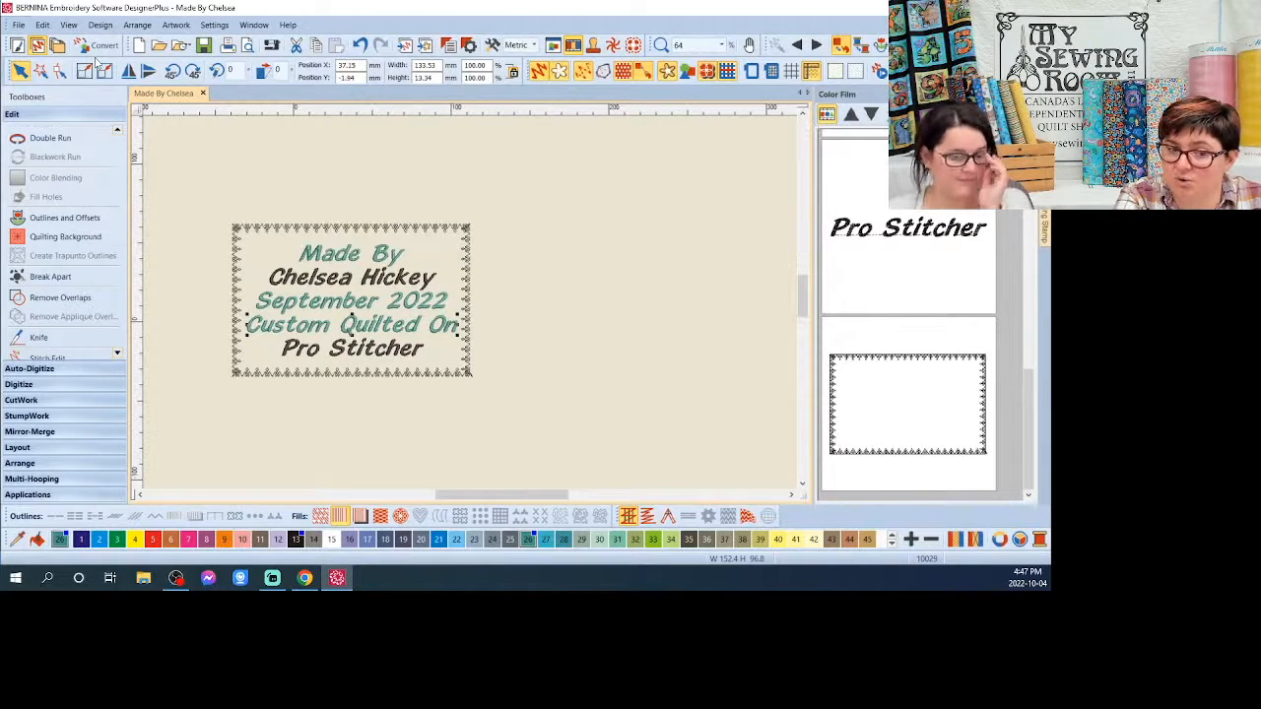
click(17, 26)
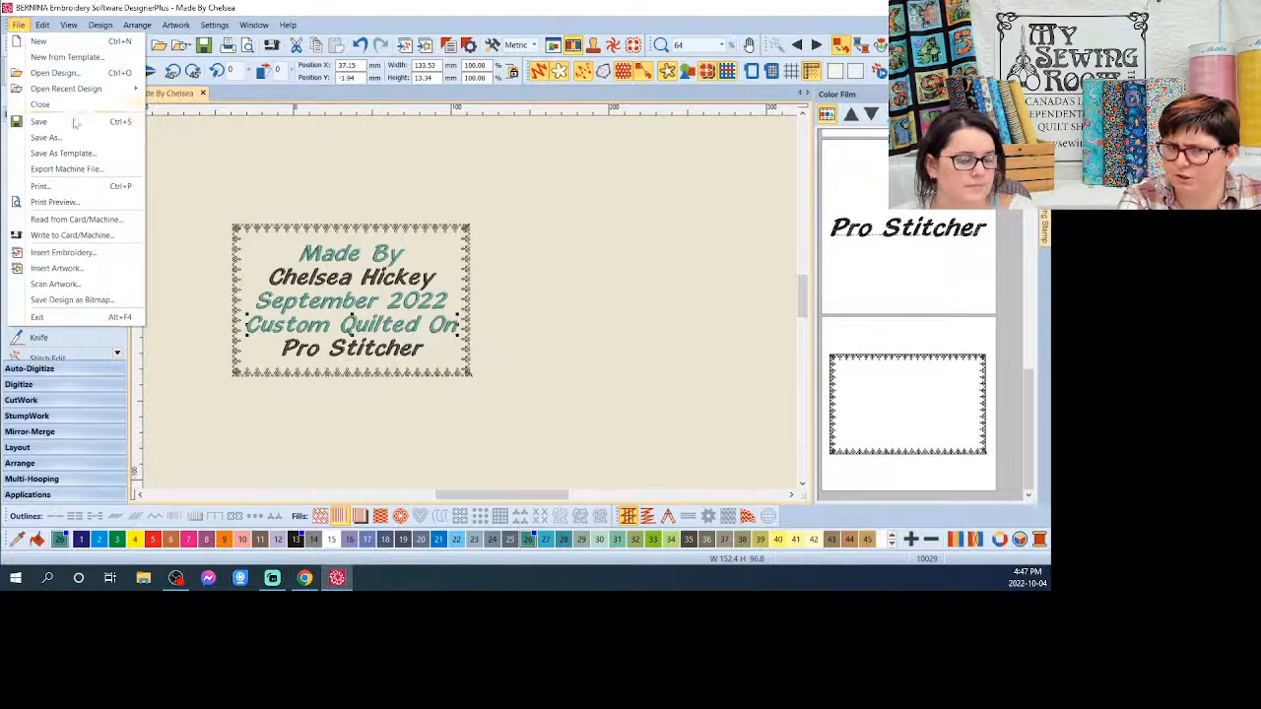
click(87, 239)
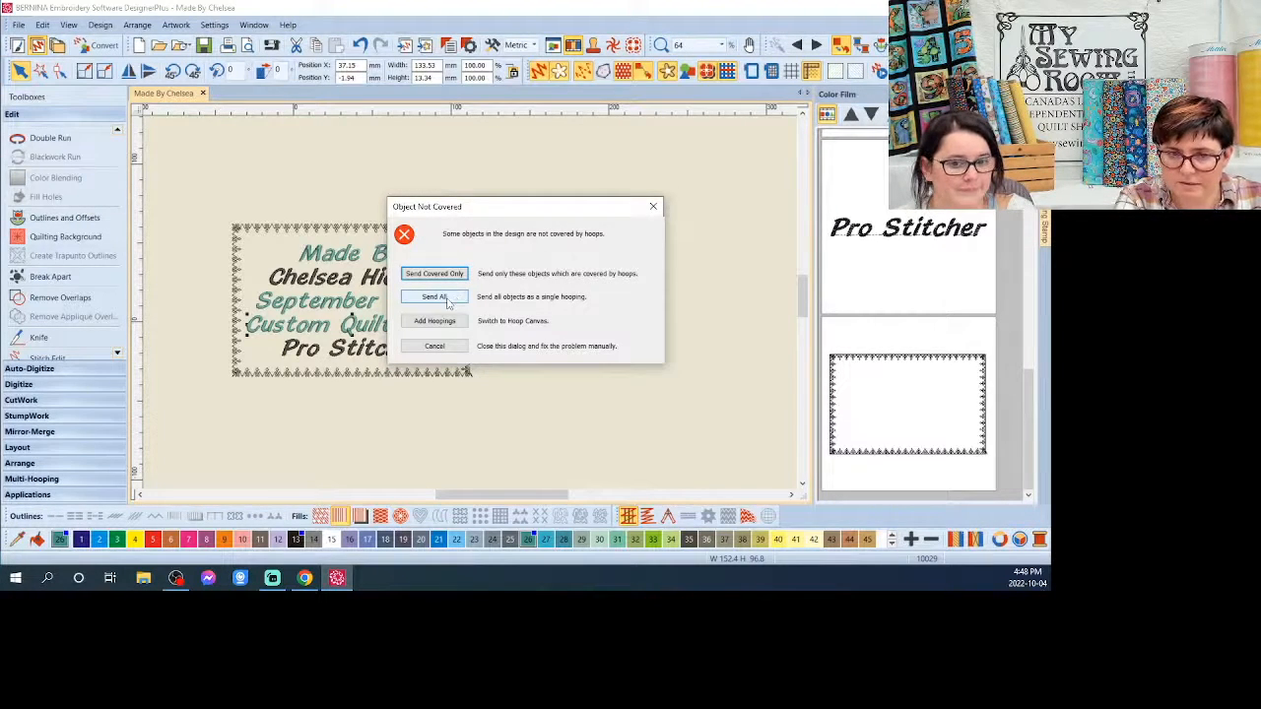
click(460, 347)
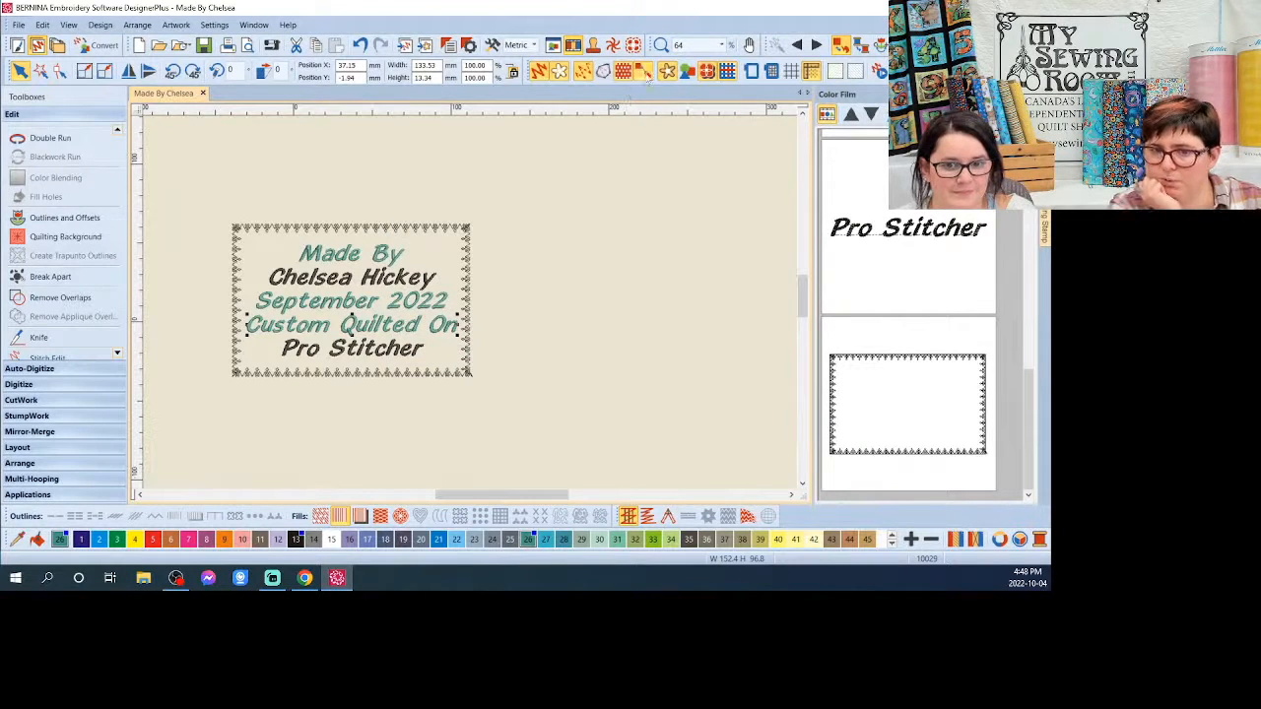
Step: Turn on Show Hoop to display the hoop around the design
click(756, 73)
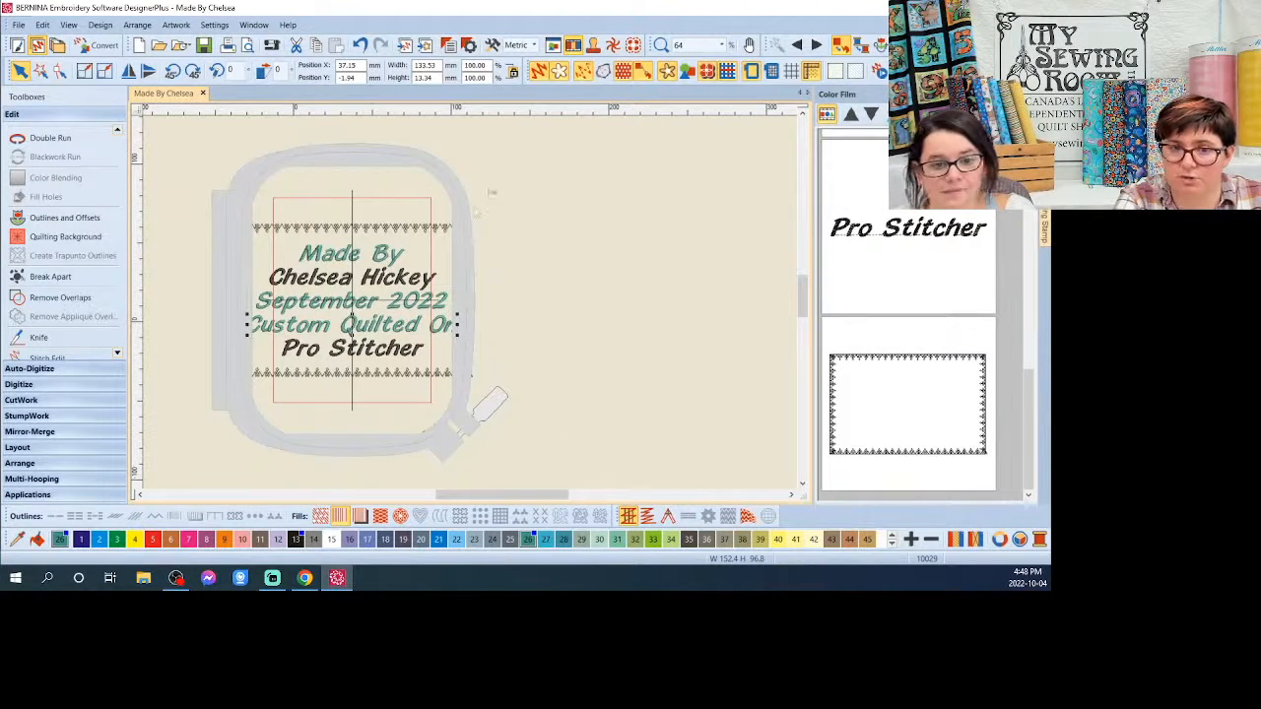
click(463, 228)
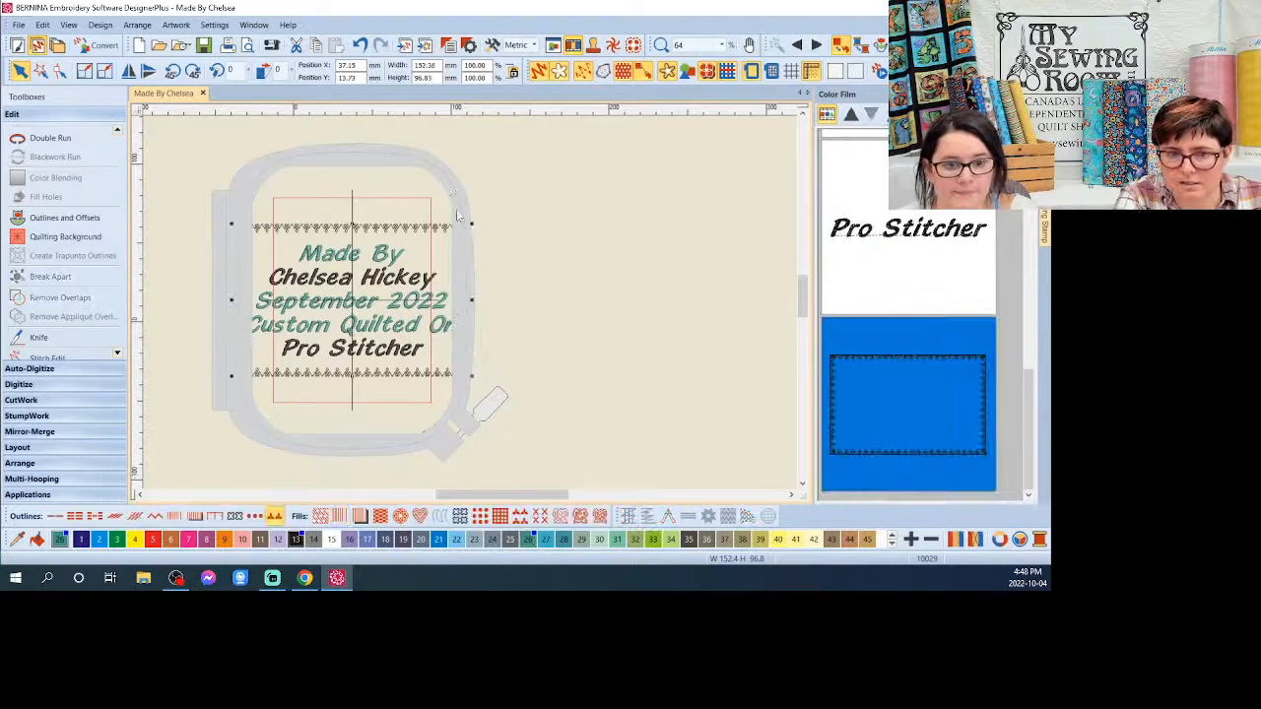
click(453, 181)
Step: Set the hoop to BERNINA Large Oval Hoop 255 x 145 in the Machine & Hoop options
click(217, 25)
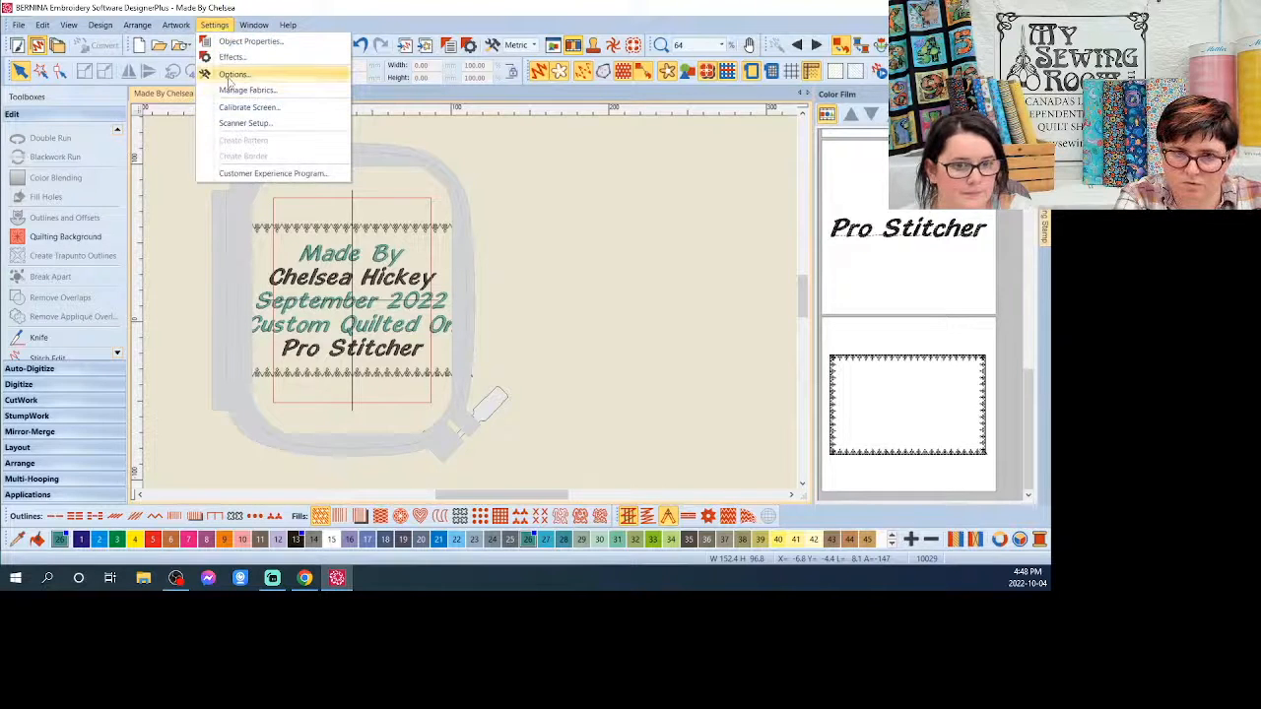
click(234, 74)
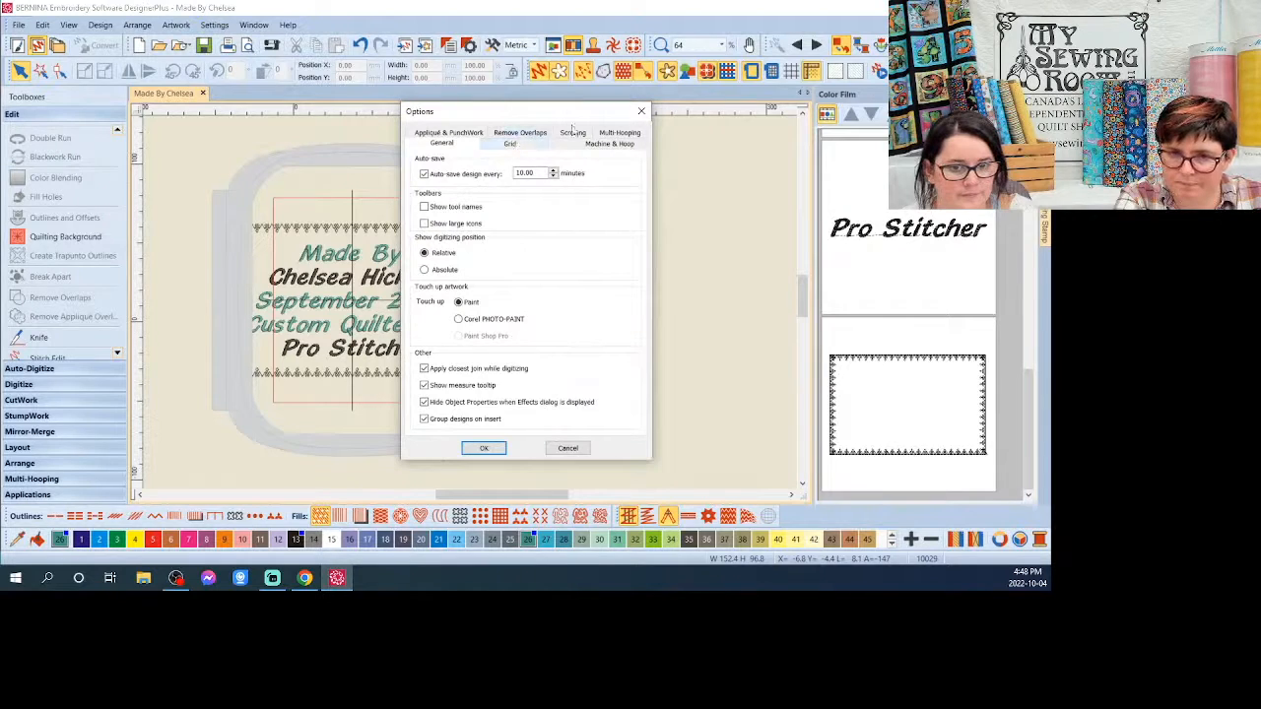
click(610, 144)
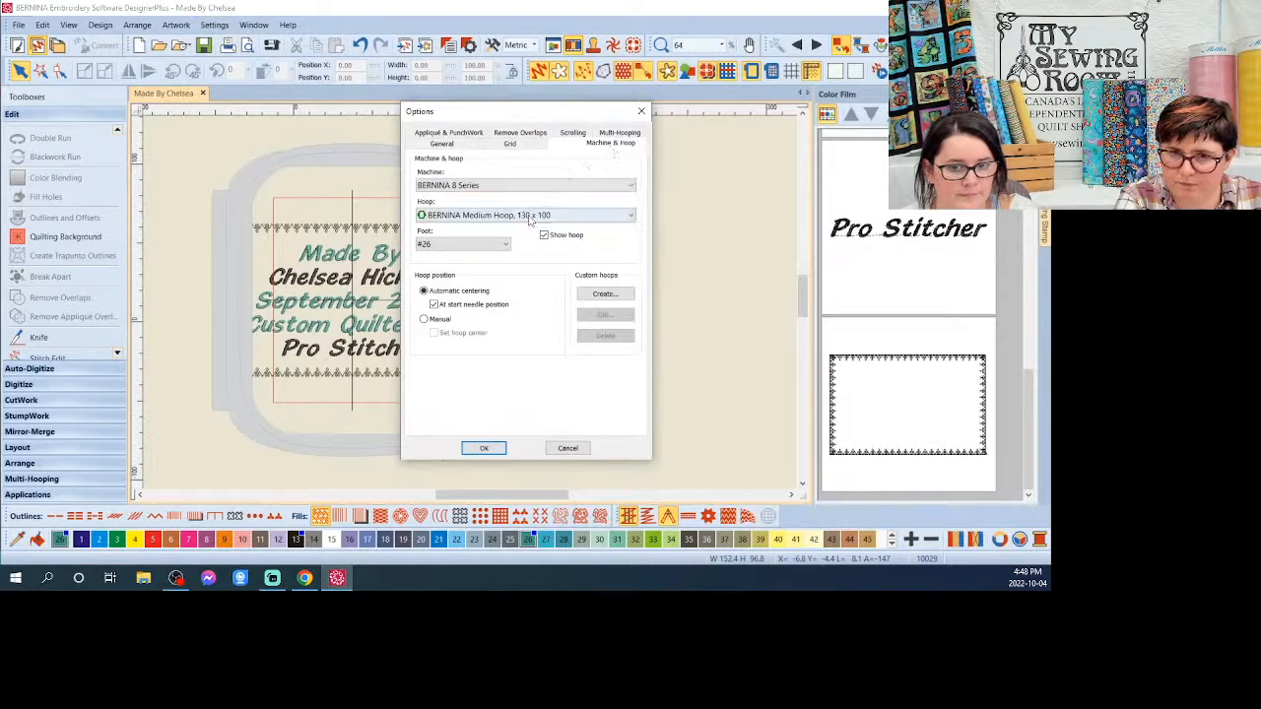
click(532, 219)
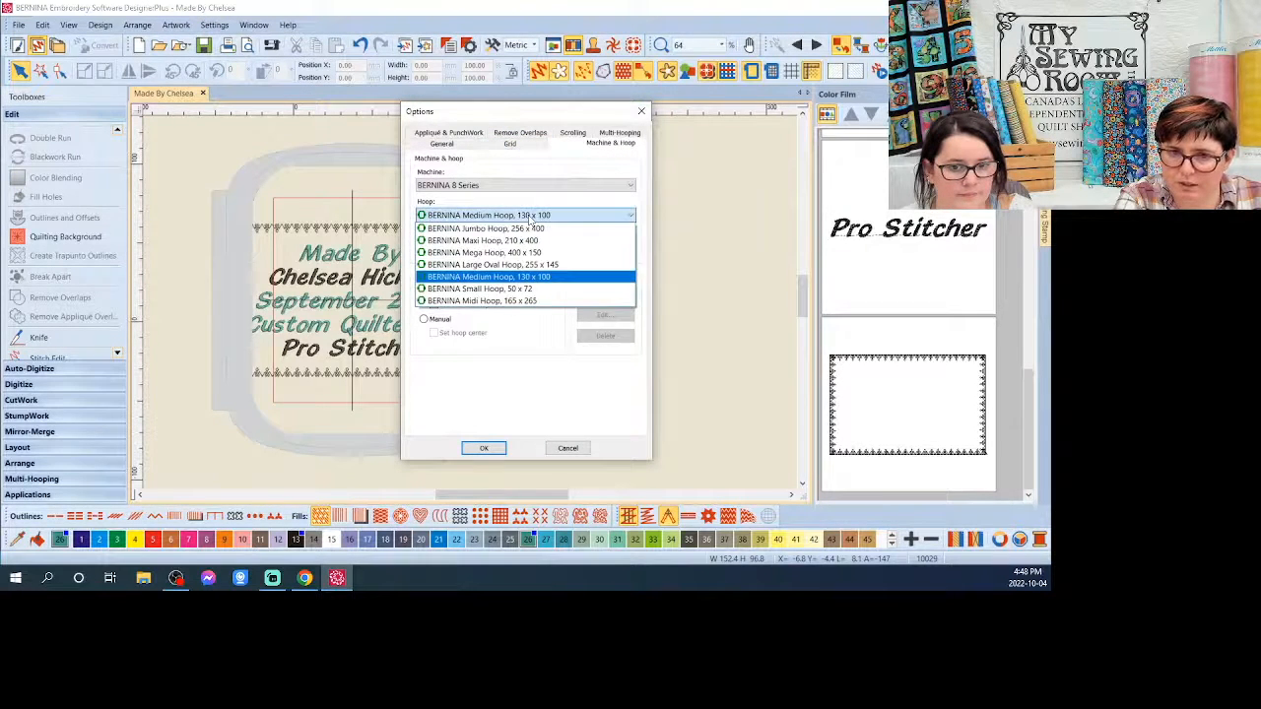
click(502, 266)
click(483, 448)
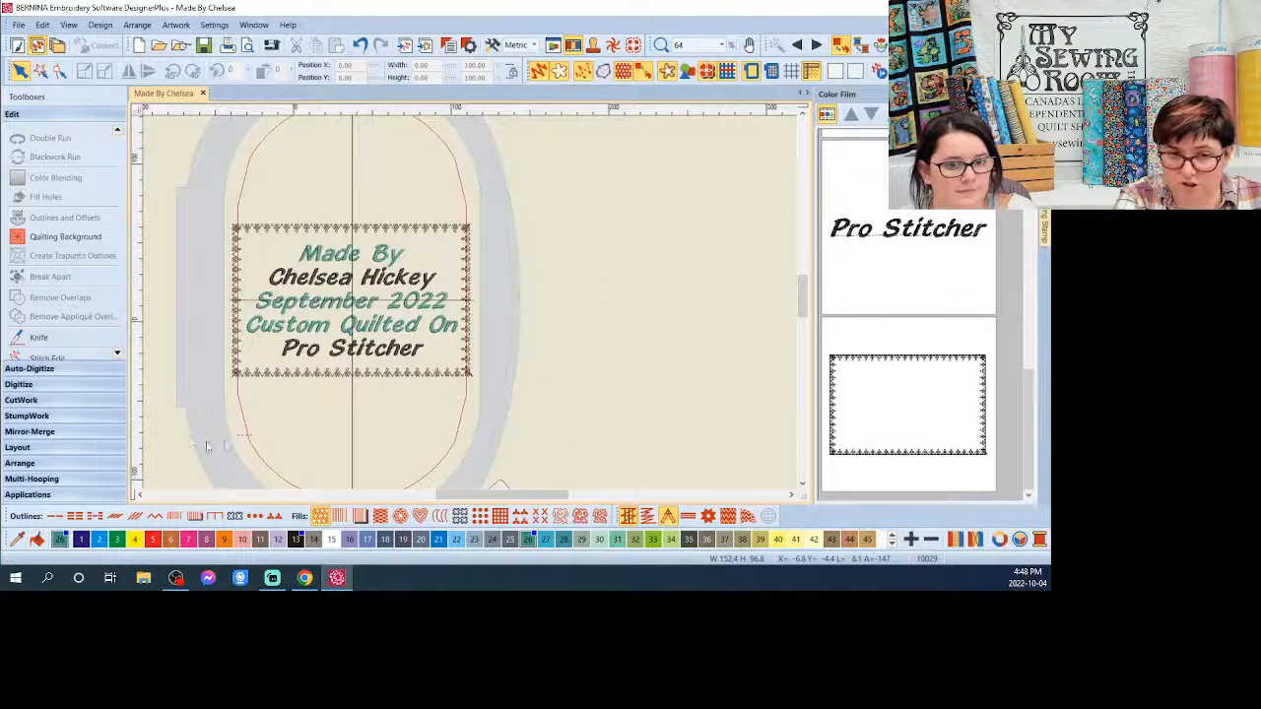
Step: Select everything and rotate the label 45° twice so it stands vertically
key(ctrl+a)
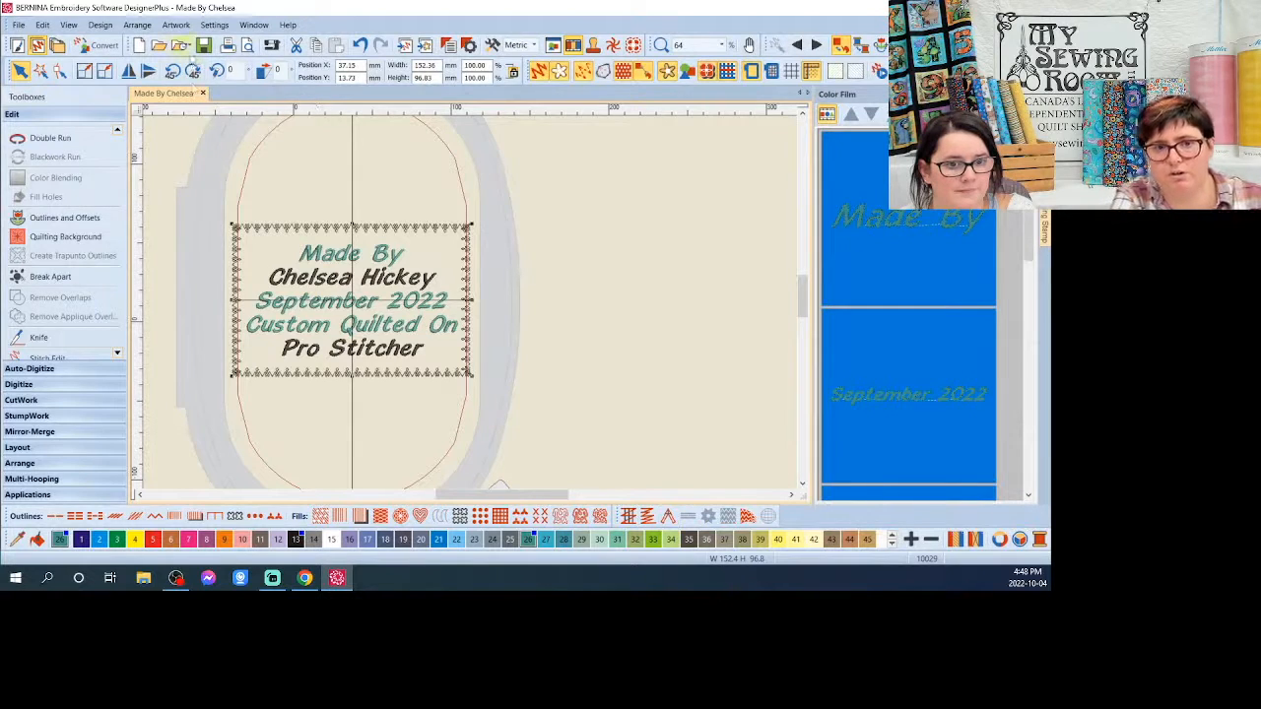
click(195, 74)
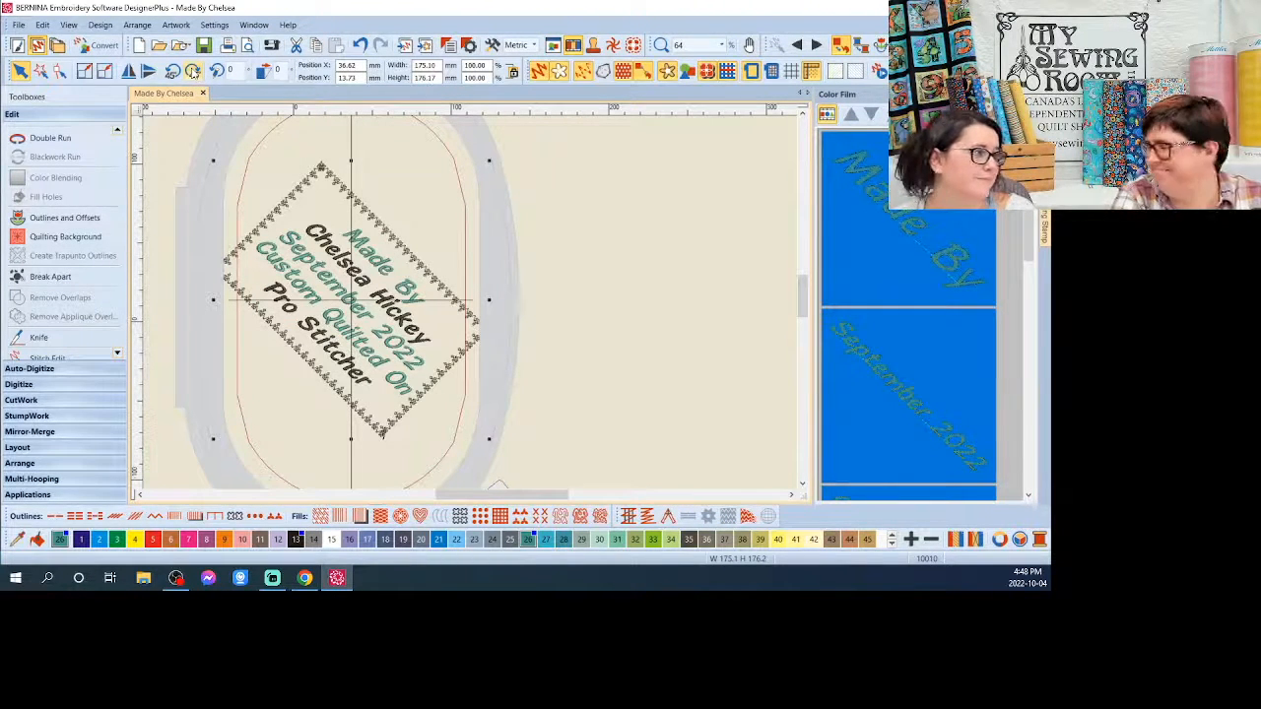
click(194, 71)
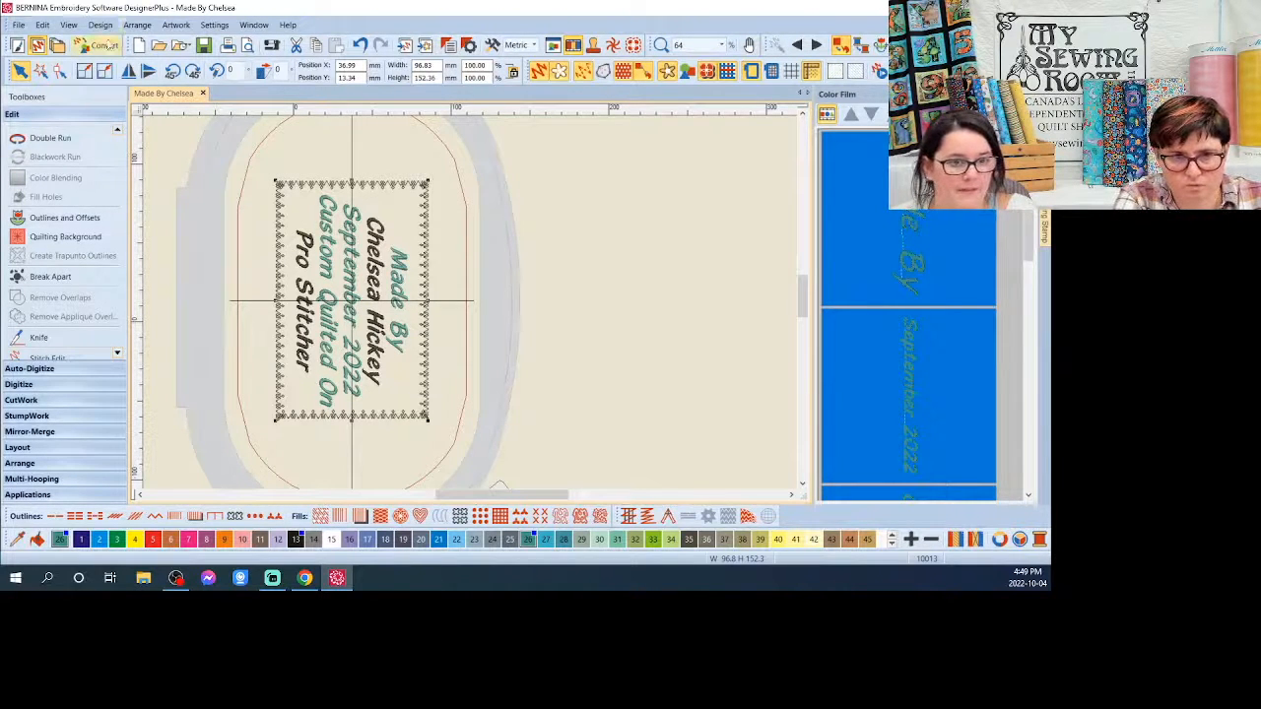
click(97, 26)
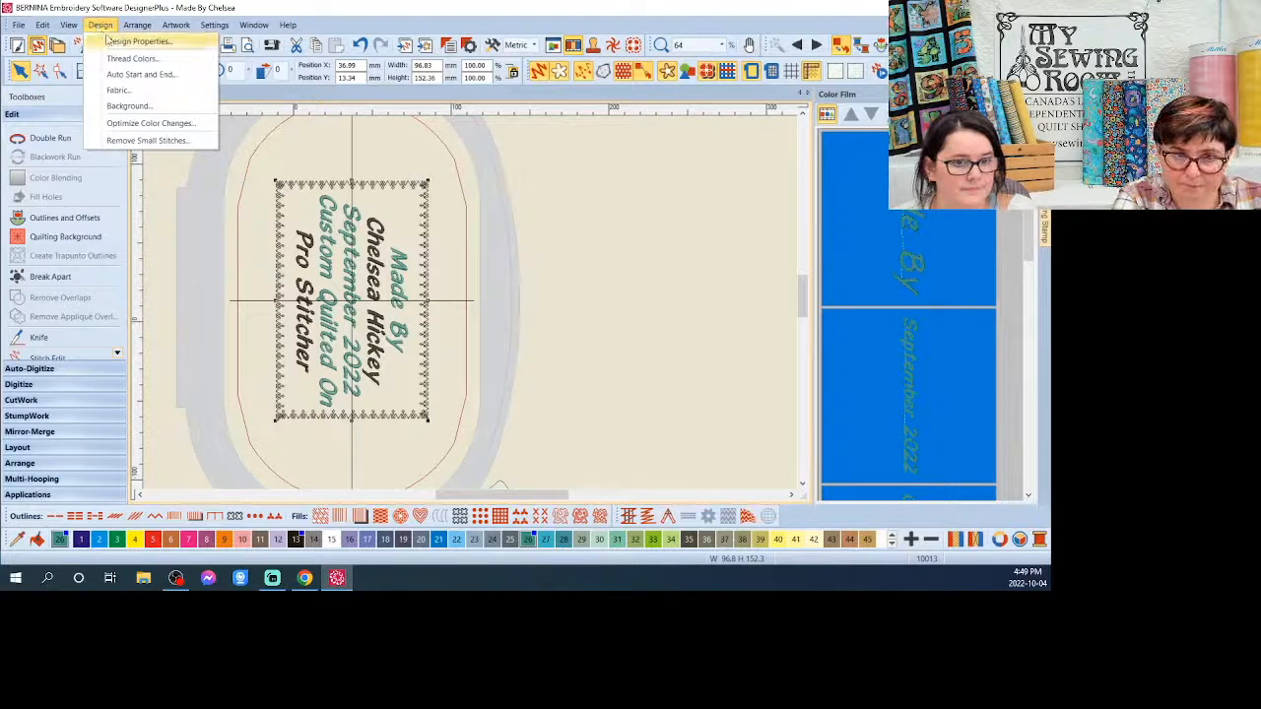
click(128, 42)
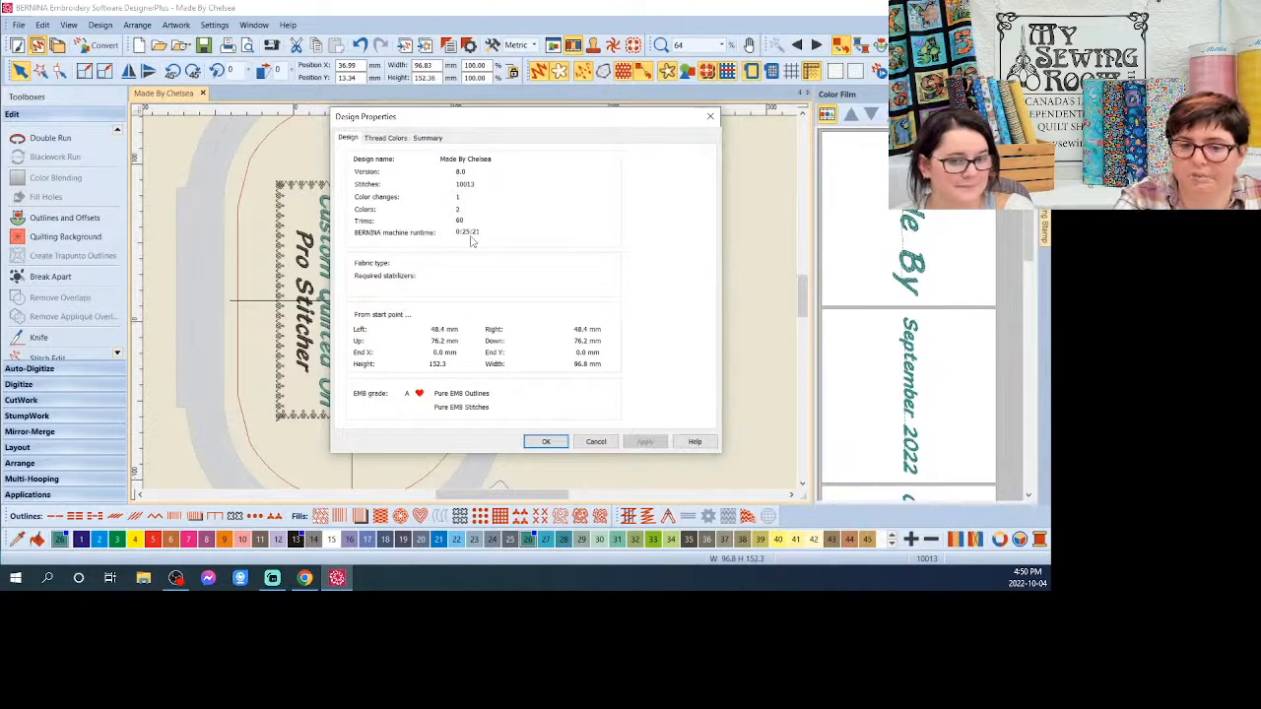
click(546, 442)
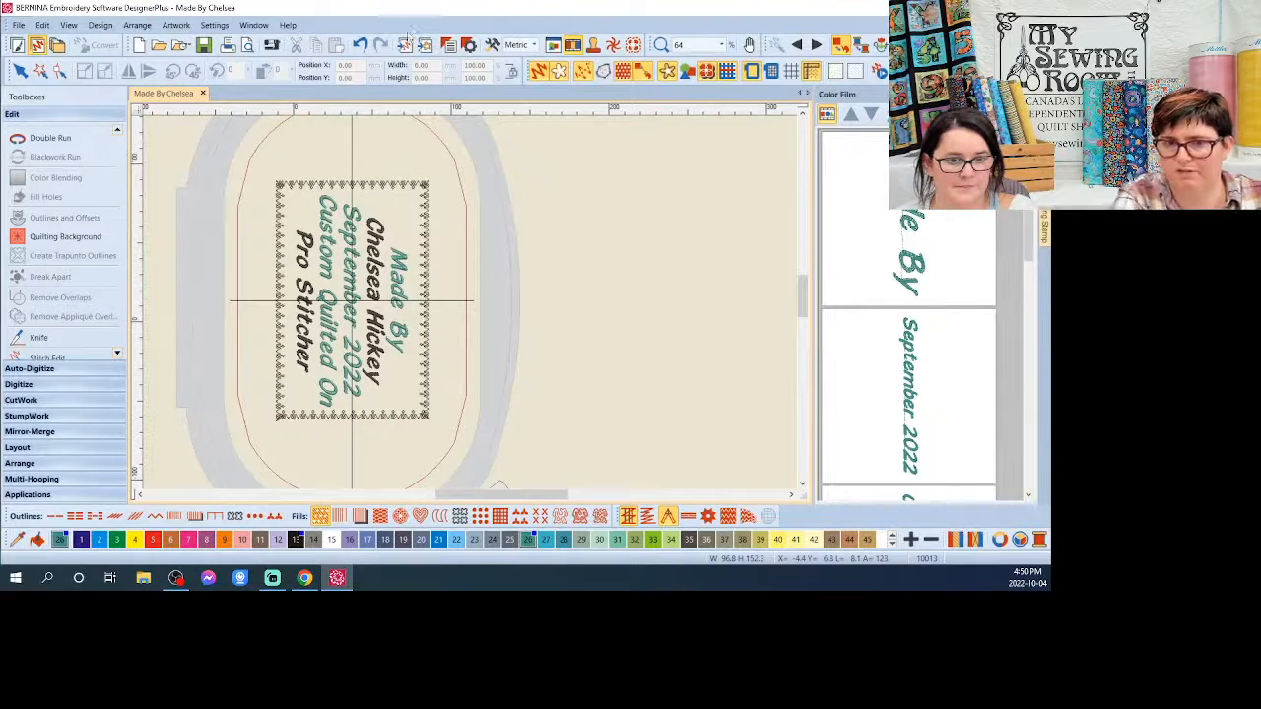
Step: Turn off Artistic View so the label appears as plain stitch lines
click(541, 75)
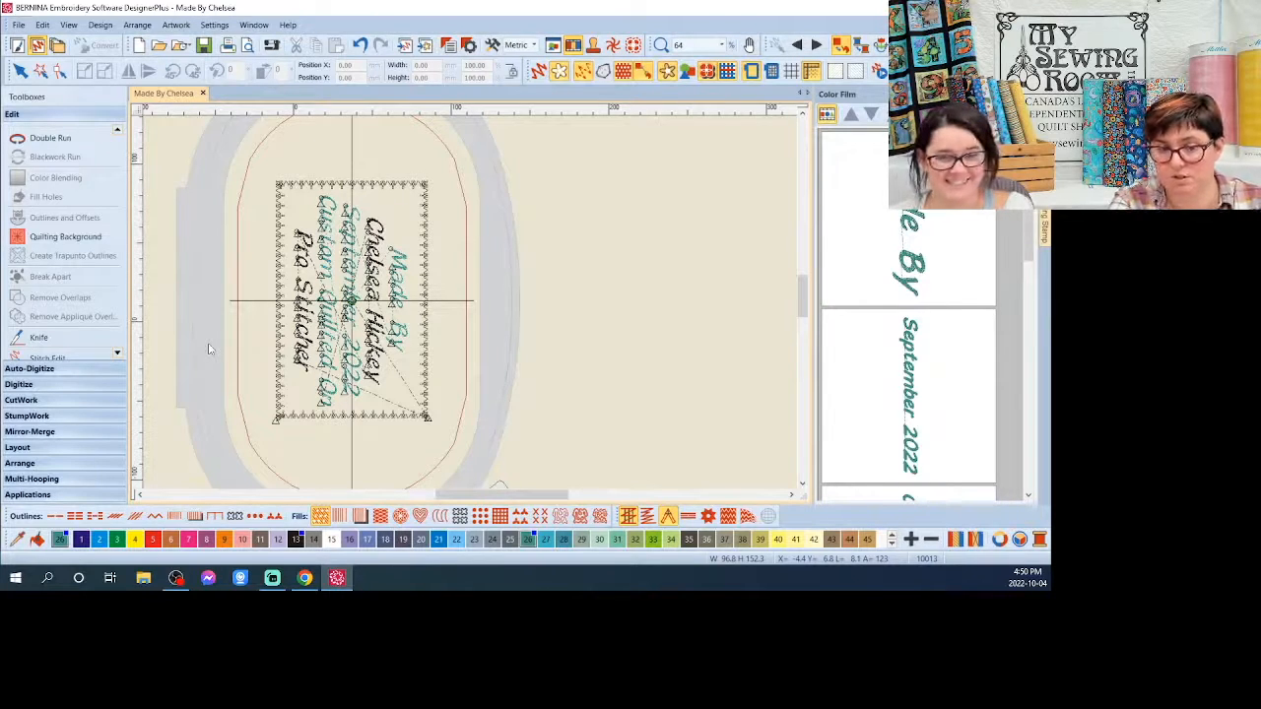
click(19, 25)
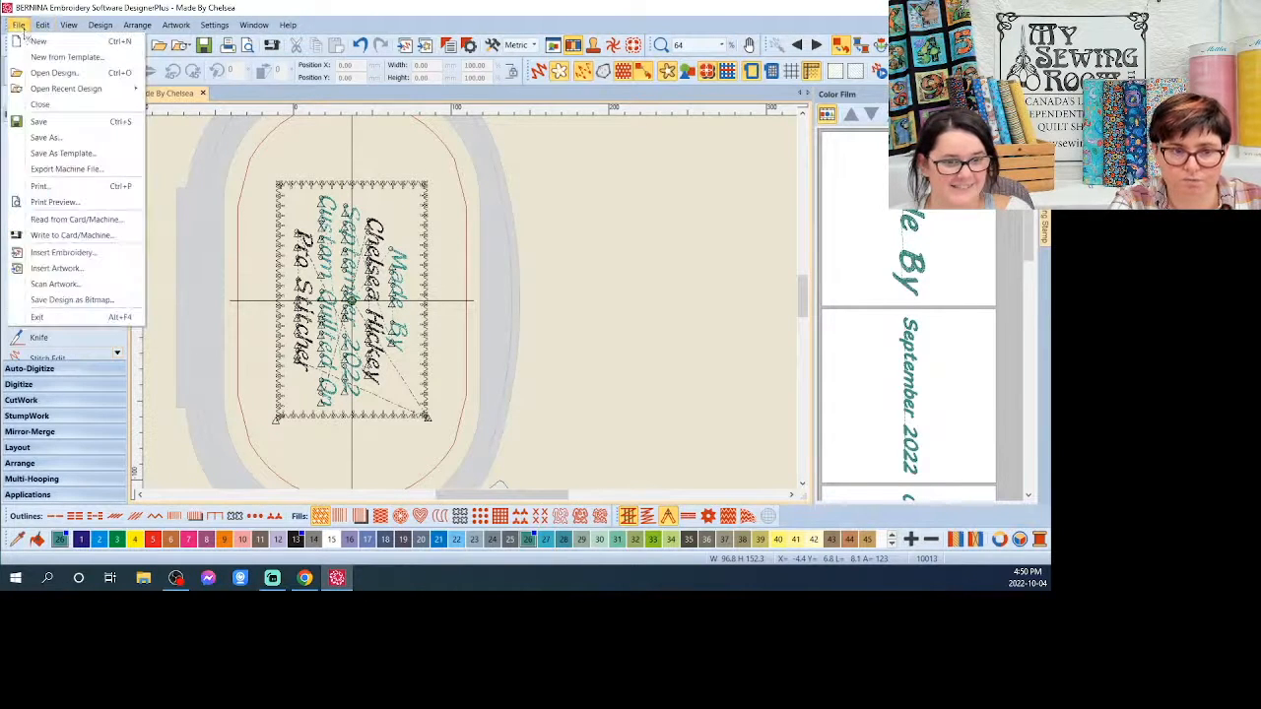
click(110, 237)
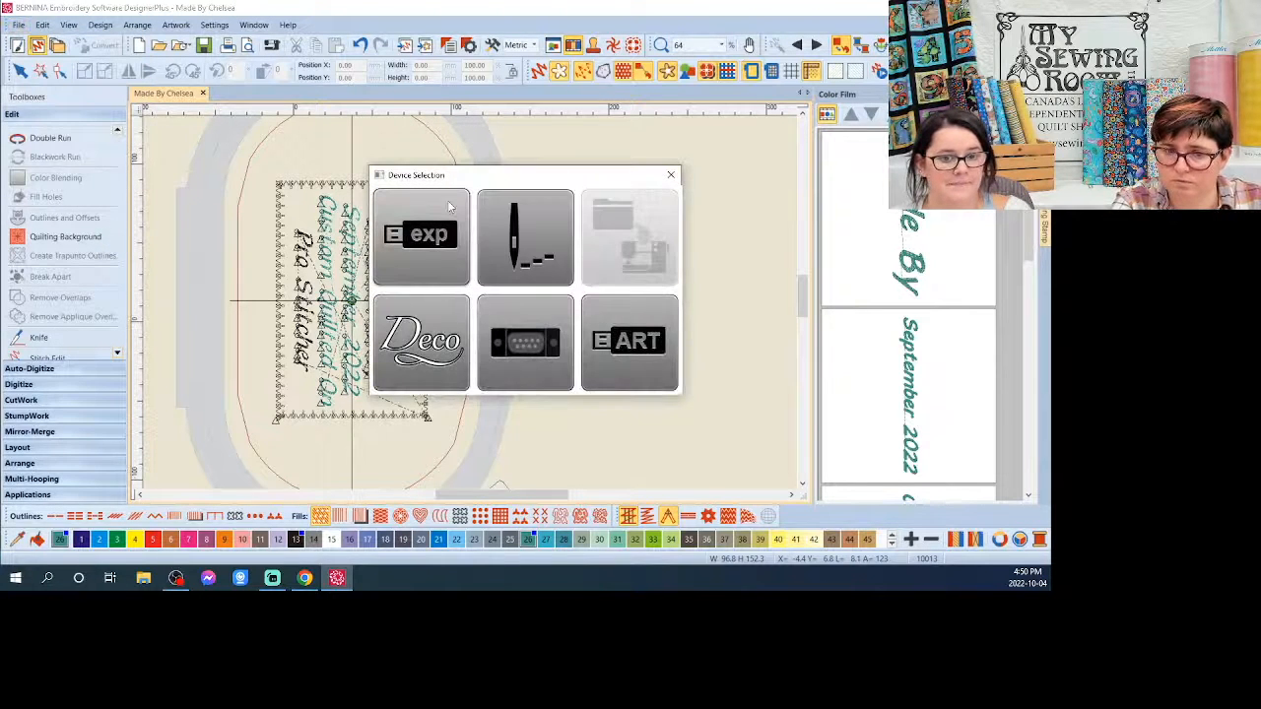
click(429, 249)
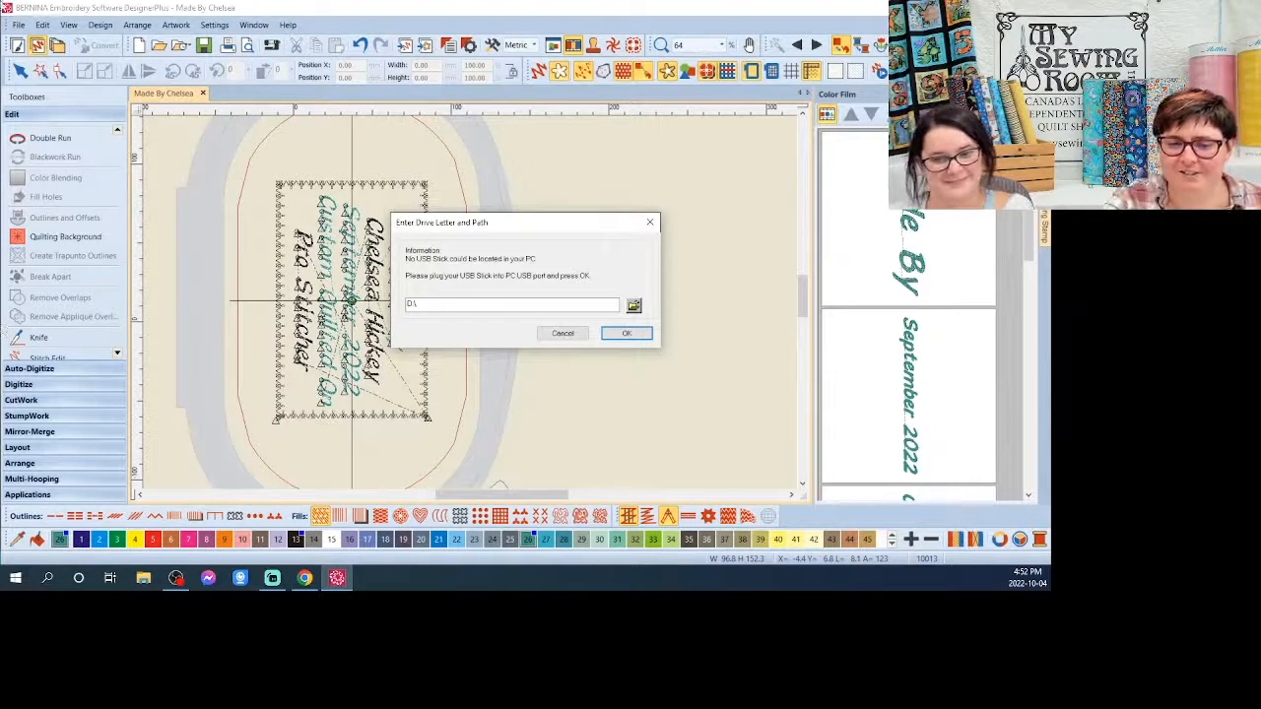
click(562, 333)
click(18, 24)
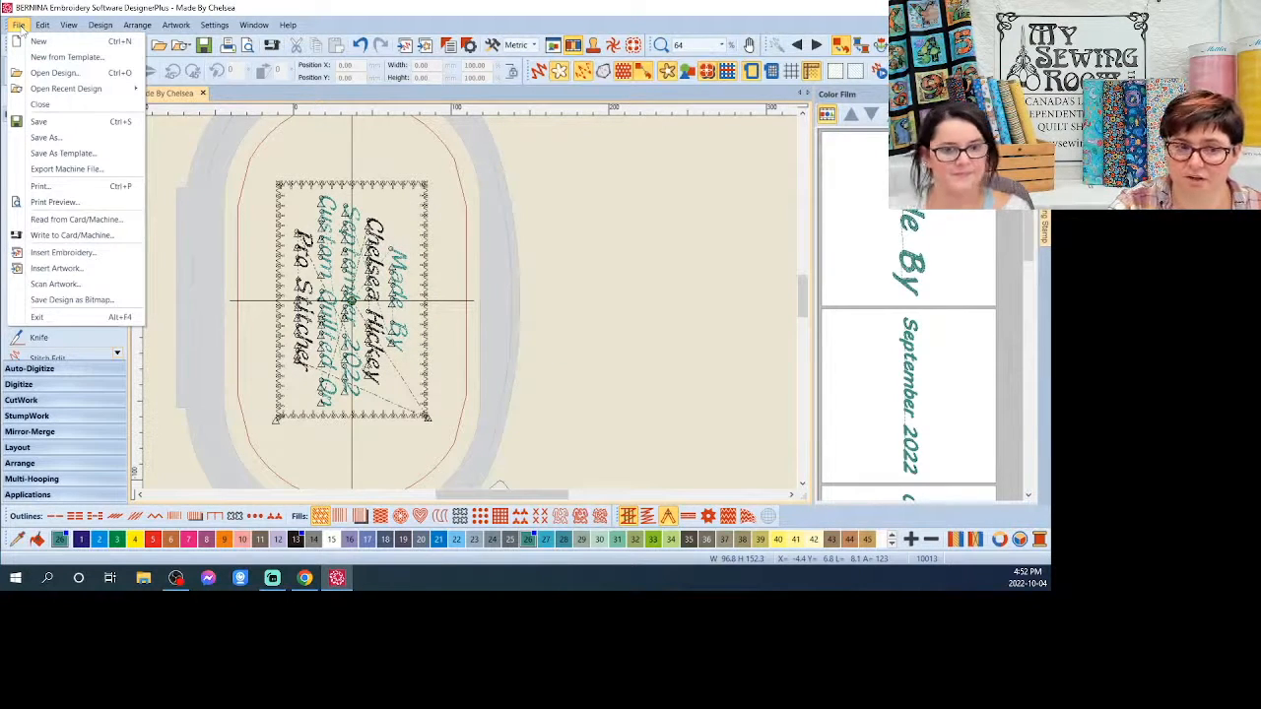
Step: Browse the machine file formats such as Brother PES, cancel the export, and save the label design
click(67, 170)
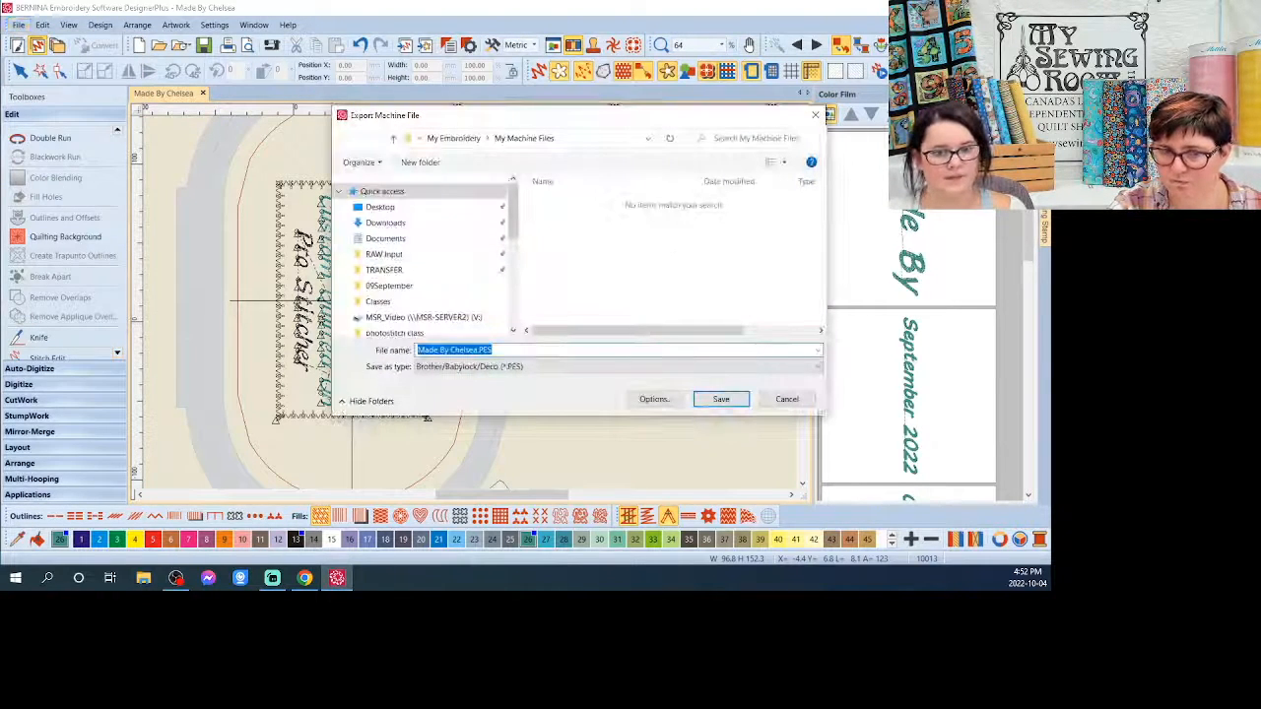
click(513, 367)
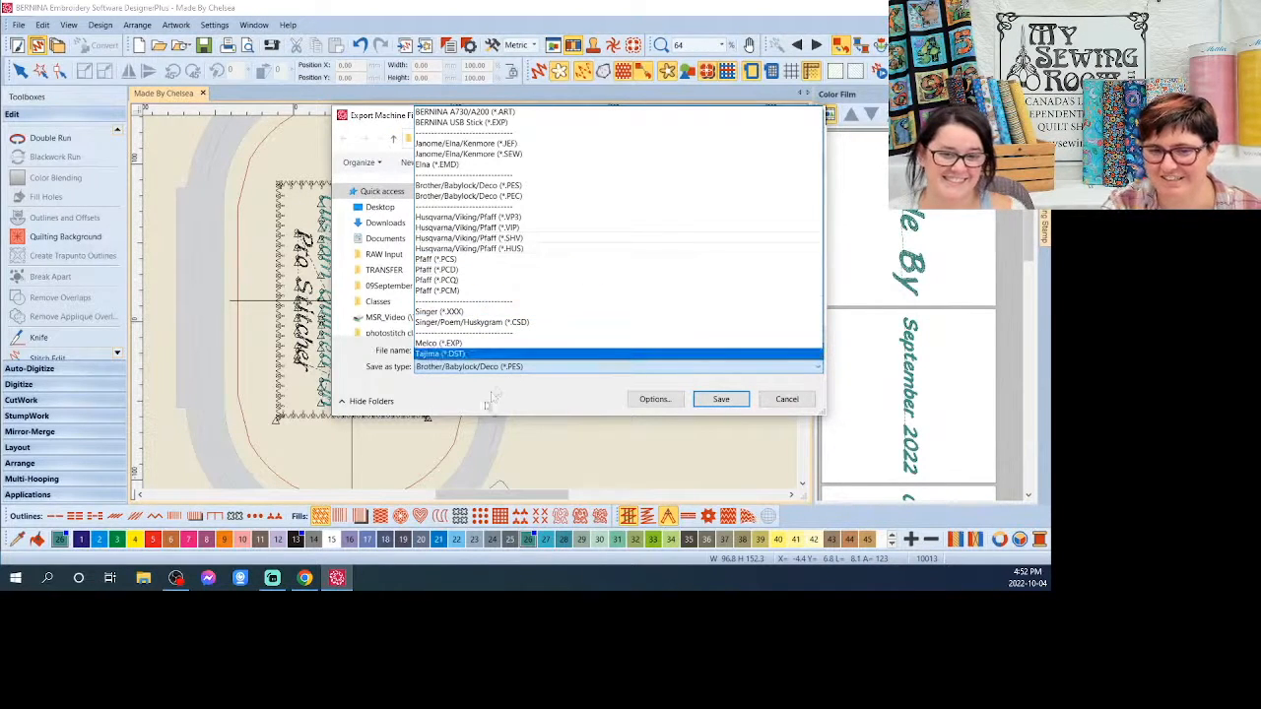
click(799, 402)
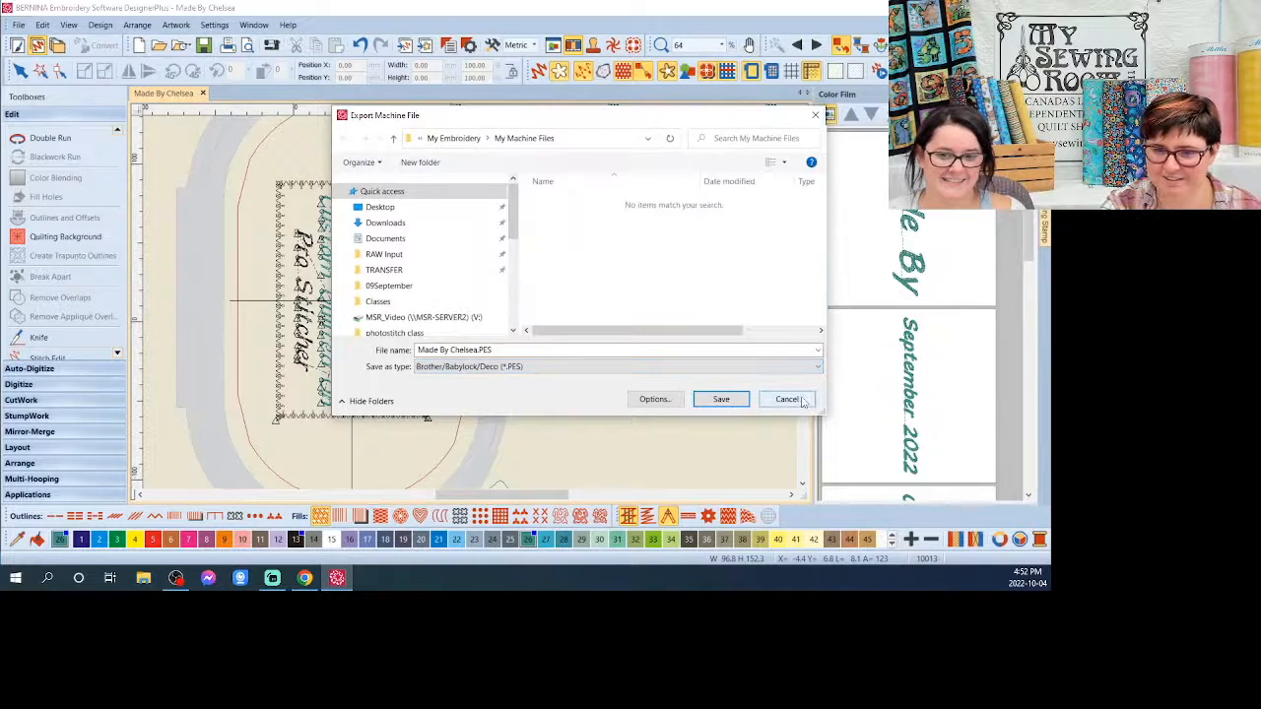
click(802, 399)
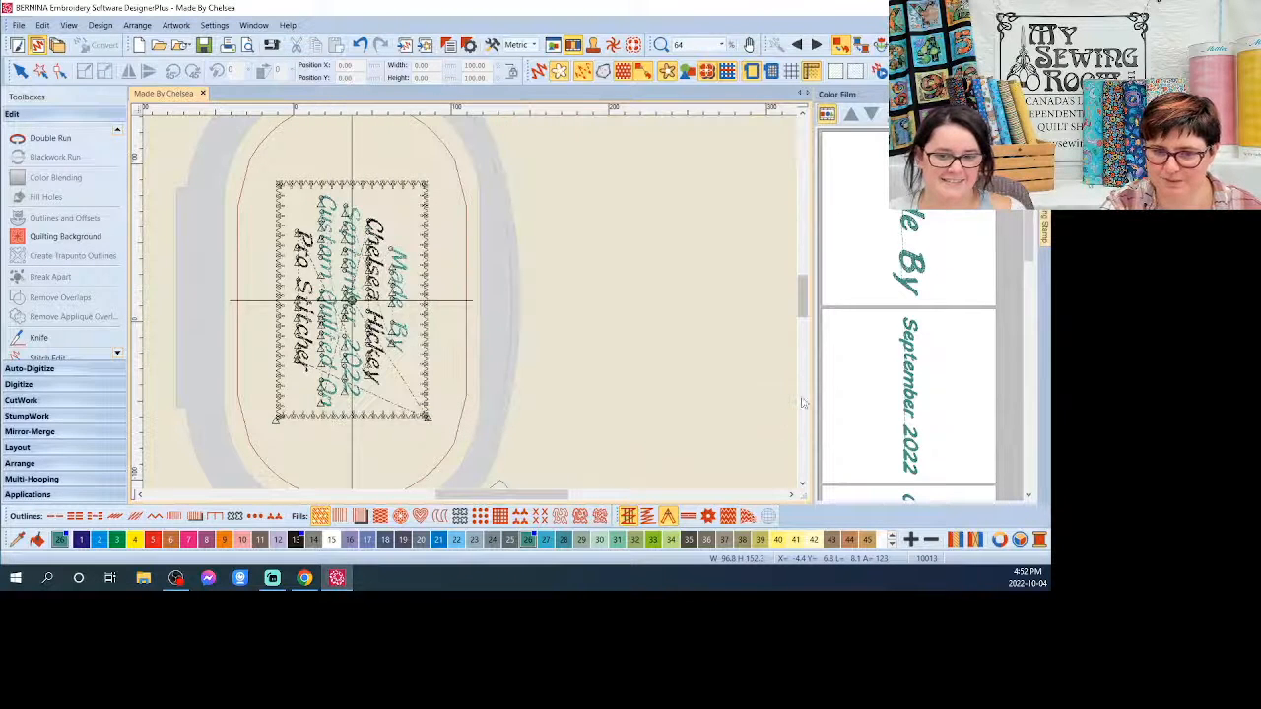
click(17, 25)
click(87, 124)
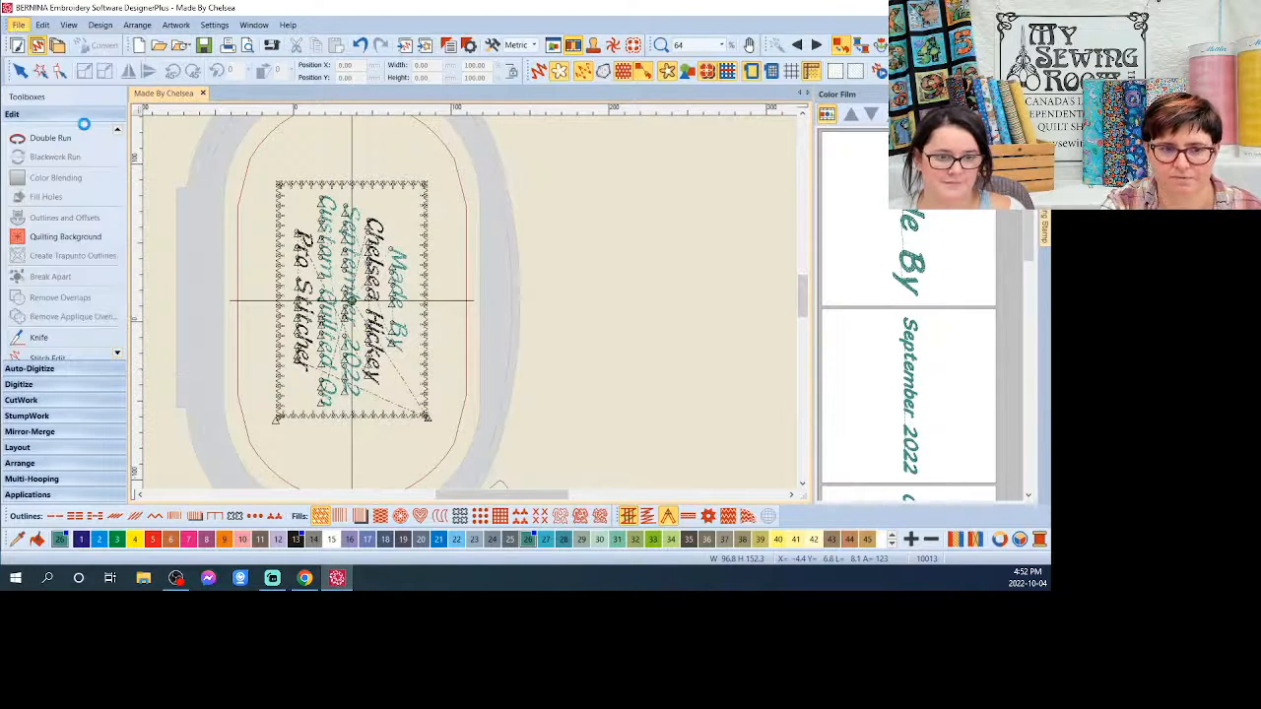